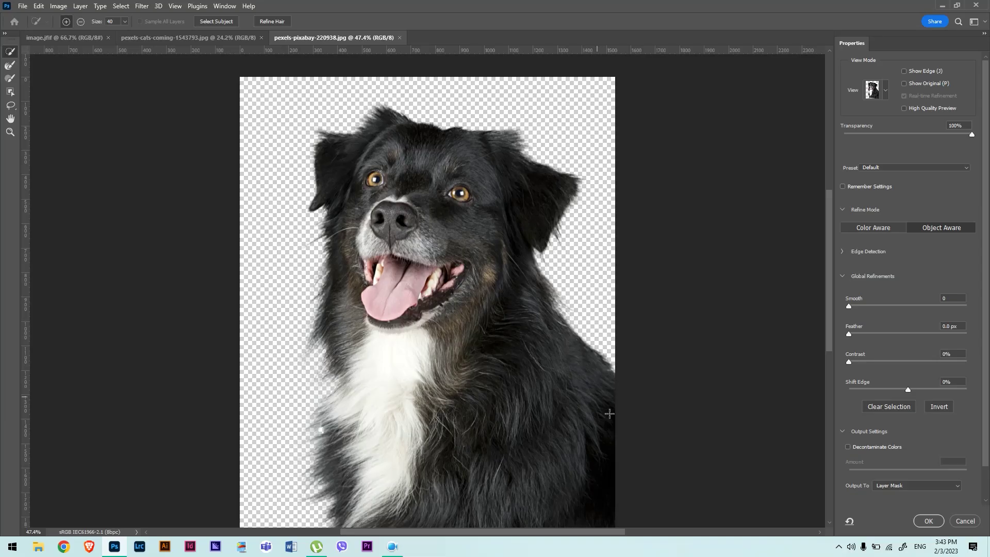
# Step: Apply the dog cutout as a layer mask and place a dark red solid color fill layer beneath it
pyautogui.click(933, 524)
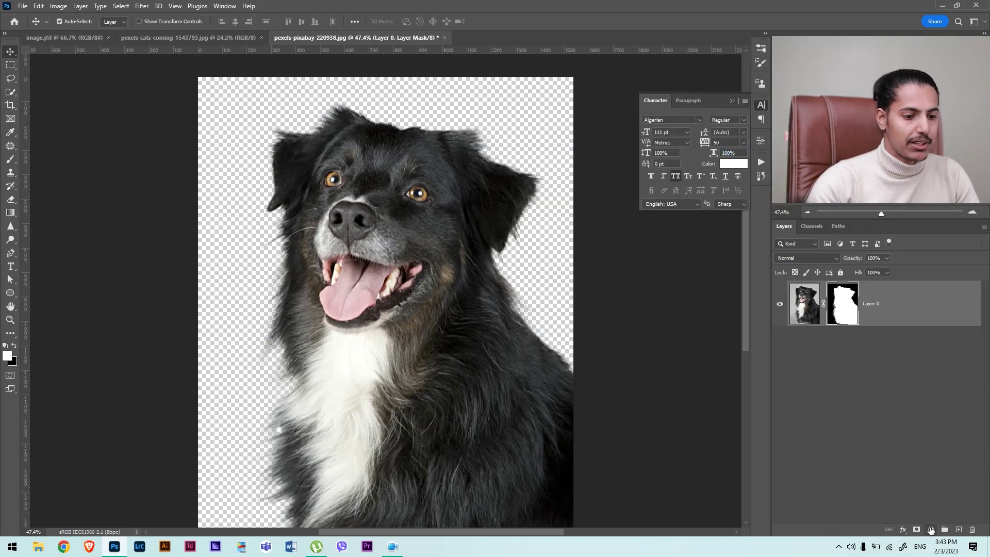
pyautogui.click(931, 530)
pyautogui.click(949, 347)
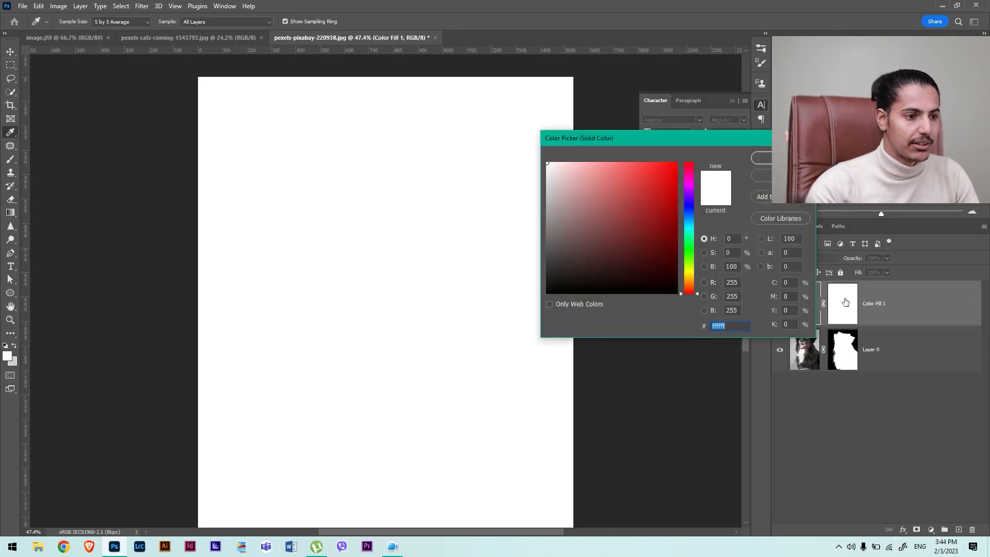
pyautogui.click(671, 201)
pyautogui.press('Return')
pyautogui.moveTo(872, 304); pyautogui.dragTo(900, 372)
# Step: Check the dog's fur edges against the red background and close the dog image without saving
pyautogui.press('ctrl')
pyautogui.moveTo(266, 351); pyautogui.dragTo(273, 351)
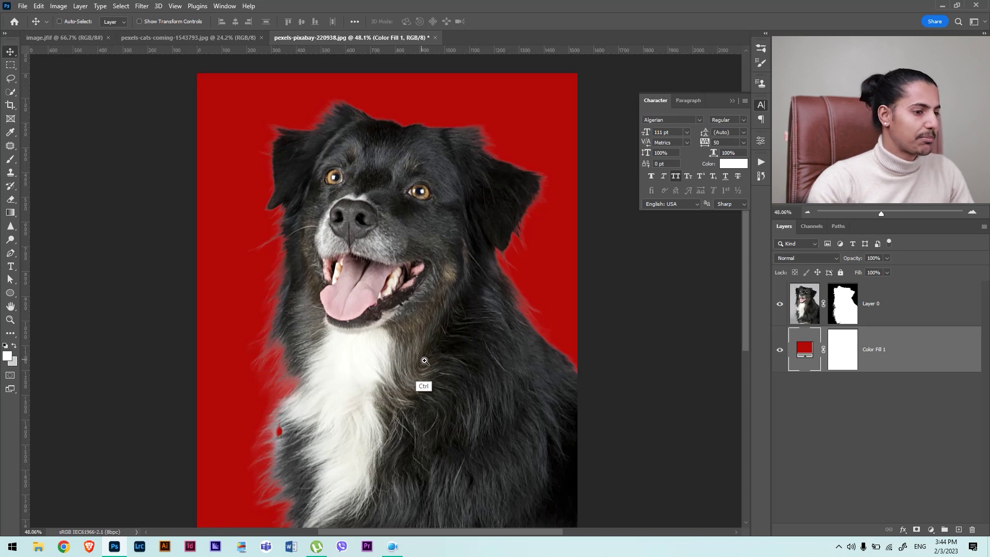
pyautogui.moveTo(424, 361); pyautogui.dragTo(416, 362)
pyautogui.moveTo(279, 312)
pyautogui.mouseDown()
pyautogui.moveTo(402, 339)
pyautogui.moveTo(268, 313)
pyautogui.mouseUp()
pyautogui.moveTo(420, 298); pyautogui.dragTo(491, 289)
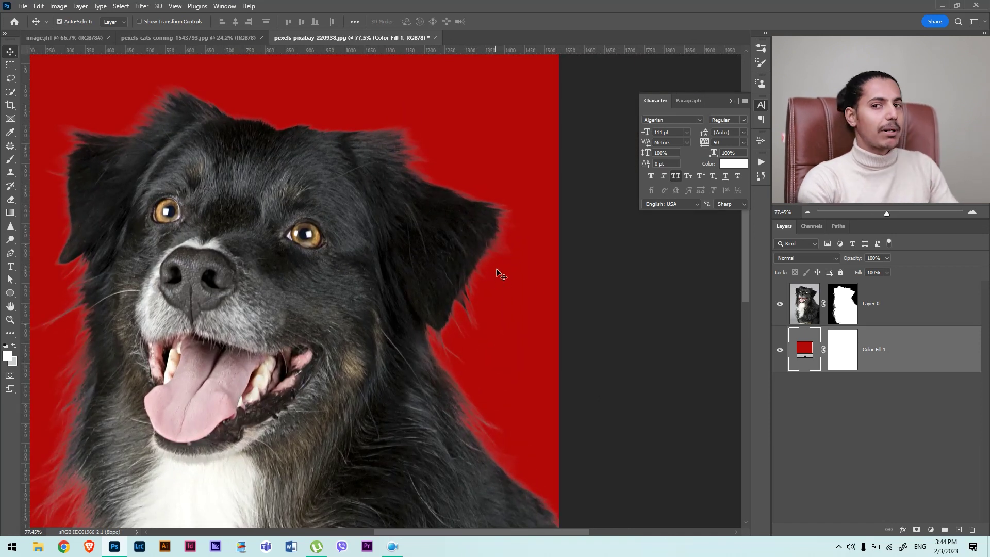
pyautogui.click(433, 38)
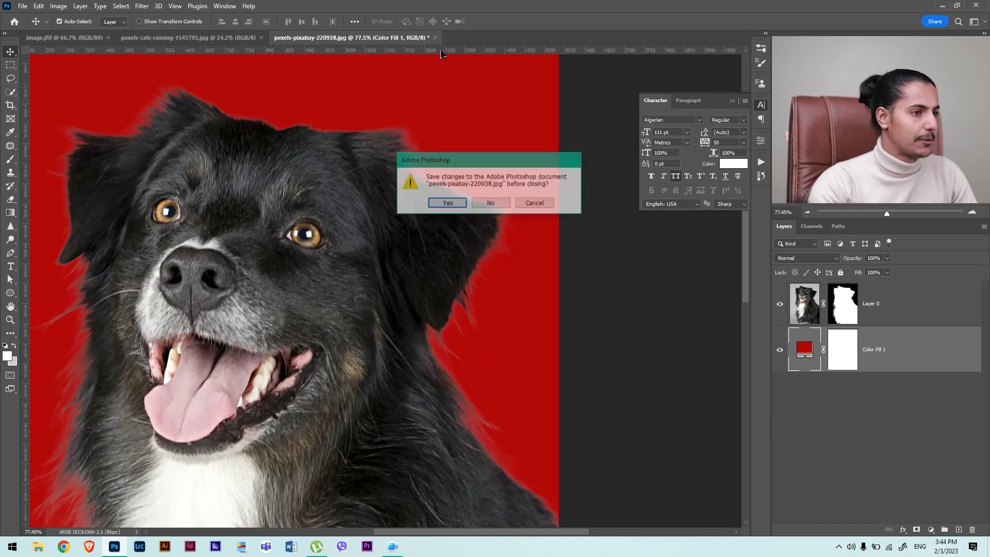
pyautogui.click(492, 202)
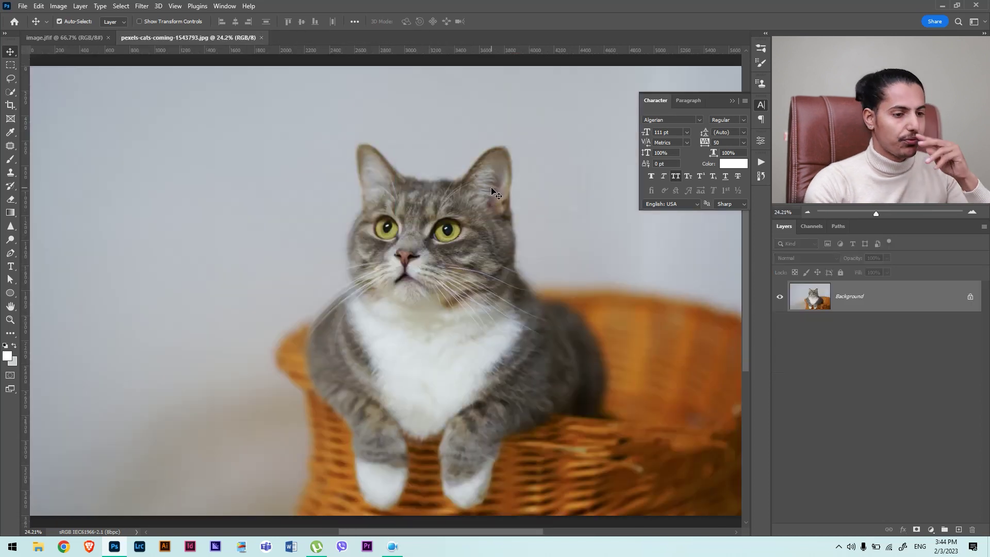
# Step: Select the cat as the subject and output the selection as a layer mask through Select and Mask
pyautogui.click(121, 6)
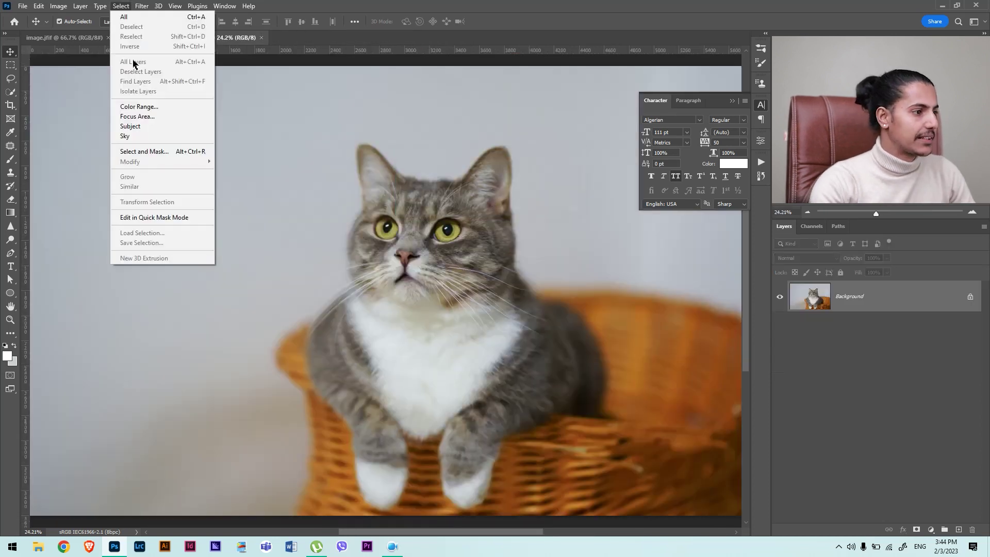
pyautogui.click(130, 126)
pyautogui.click(120, 5)
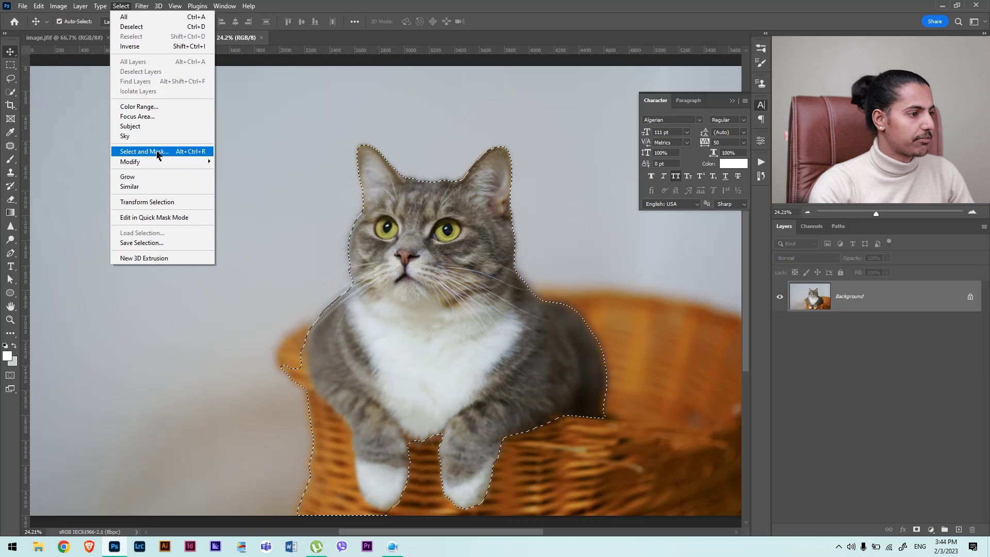
pyautogui.click(144, 151)
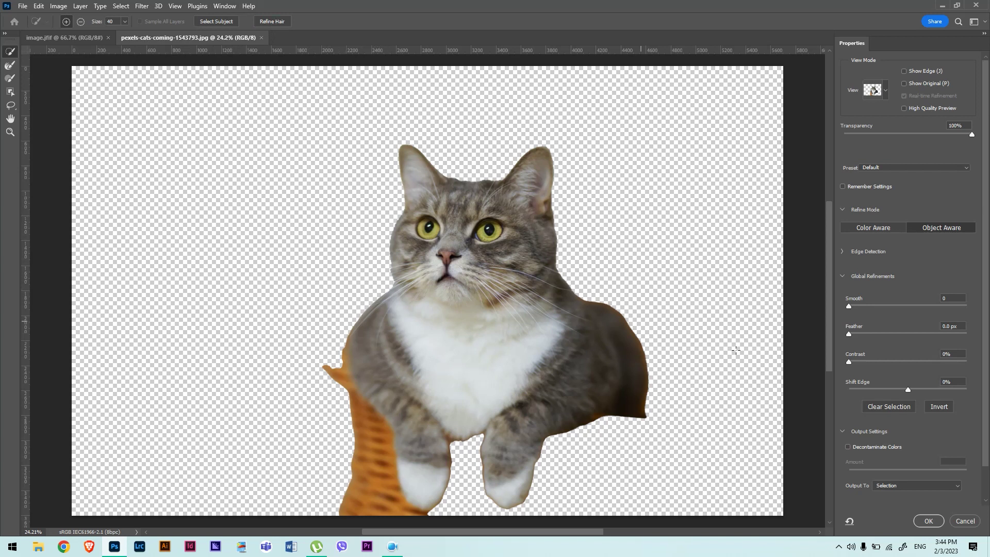
pyautogui.click(895, 484)
pyautogui.click(903, 498)
pyautogui.click(935, 523)
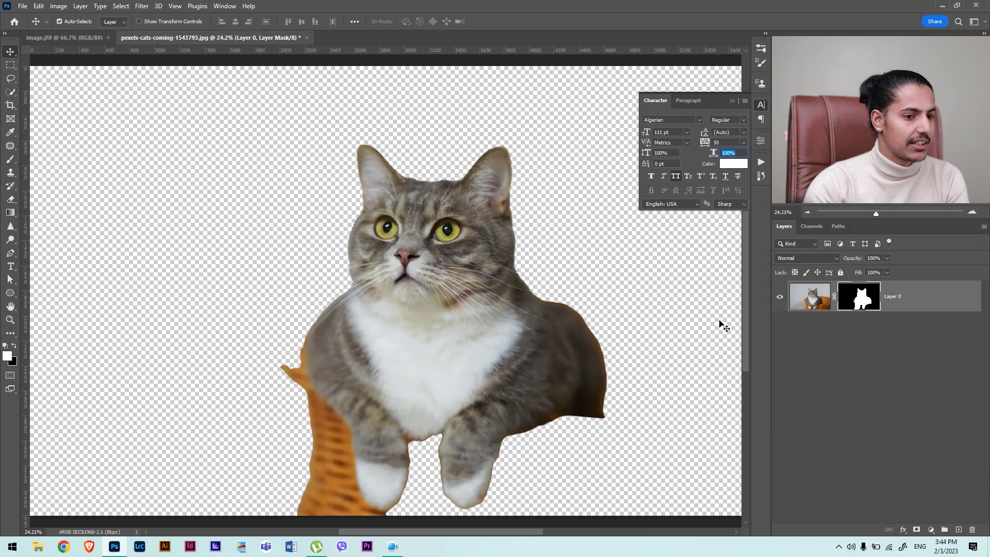
# Step: Add a solid color fill layer in red ff3636 and move it beneath the masked cat layer
pyautogui.click(931, 531)
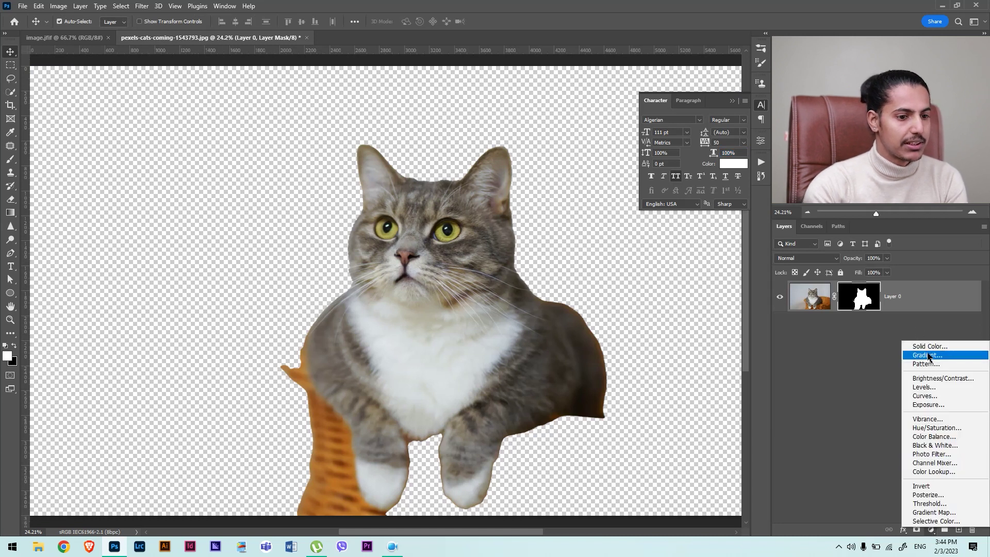
pyautogui.click(935, 346)
pyautogui.click(650, 163)
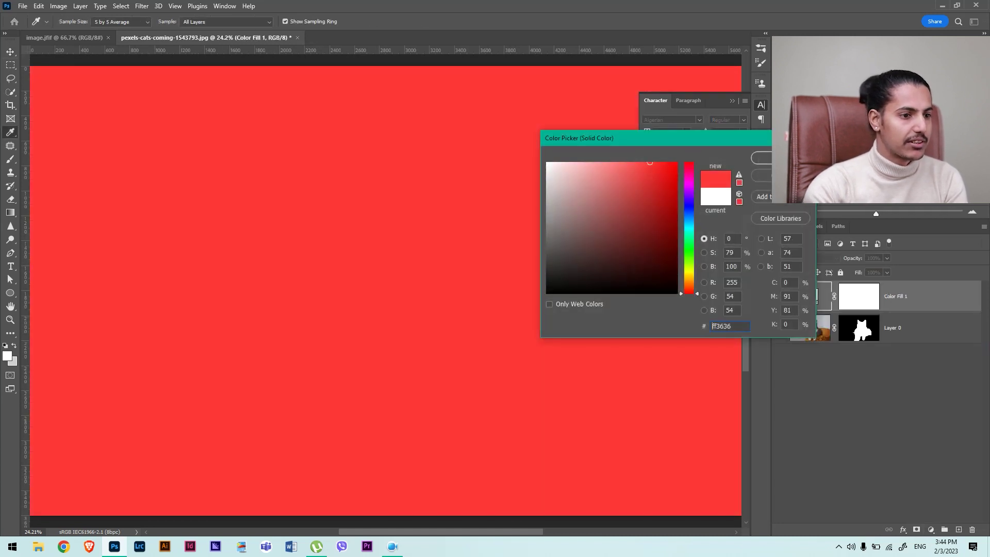
pyautogui.click(766, 158)
pyautogui.moveTo(913, 296); pyautogui.dragTo(900, 351)
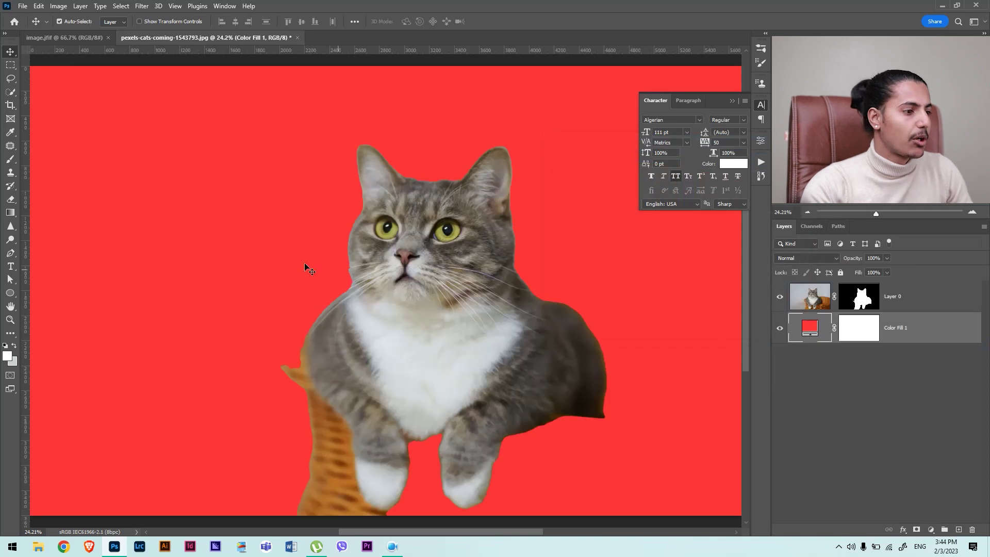
# Step: Disable the cat layer's mask and examine the original fur edge beside the cat's face at 100%
pyautogui.press('ctrl')
pyautogui.moveTo(348, 248); pyautogui.dragTo(396, 264)
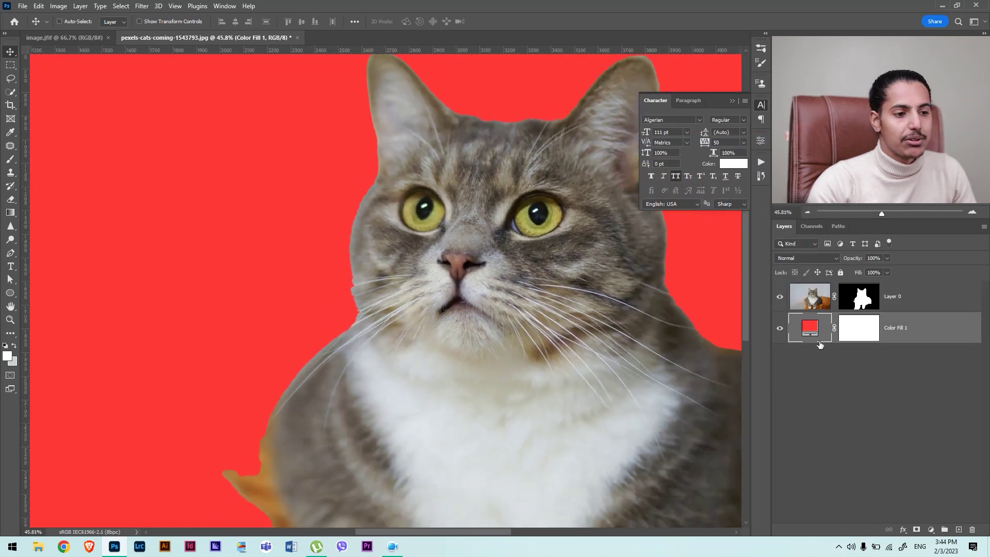
pyautogui.keyDown('shift'); pyautogui.click(858, 304); pyautogui.keyUp('shift')
pyautogui.press('ctrl')
pyautogui.moveTo(381, 223); pyautogui.dragTo(434, 176)
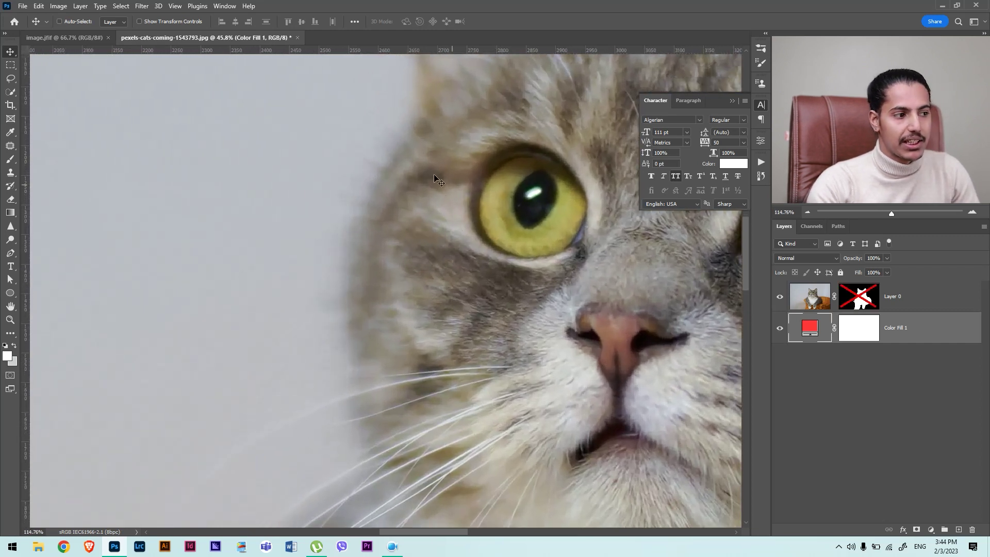
pyautogui.press('ctrl')
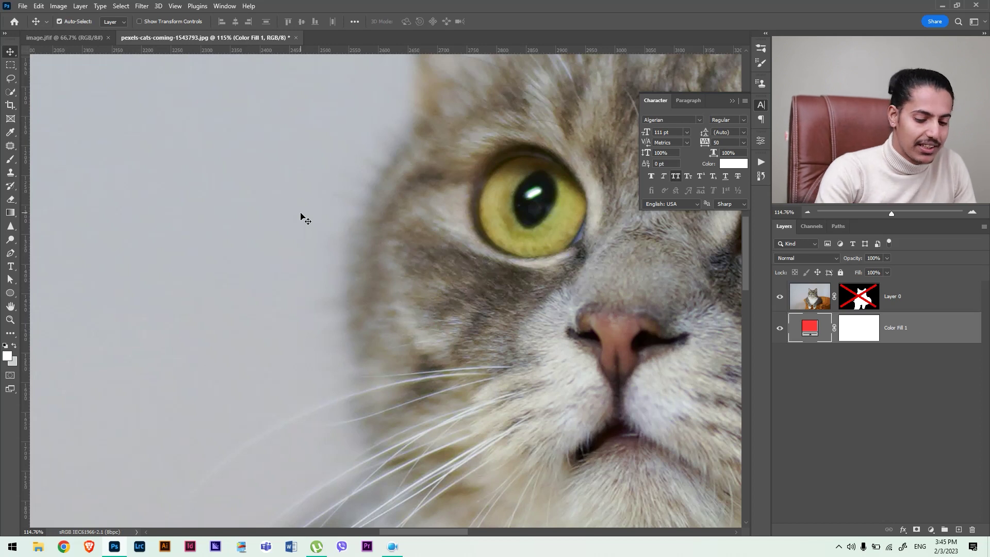
pyautogui.hotkey('ctrl', '1')
pyautogui.press('ctrl')
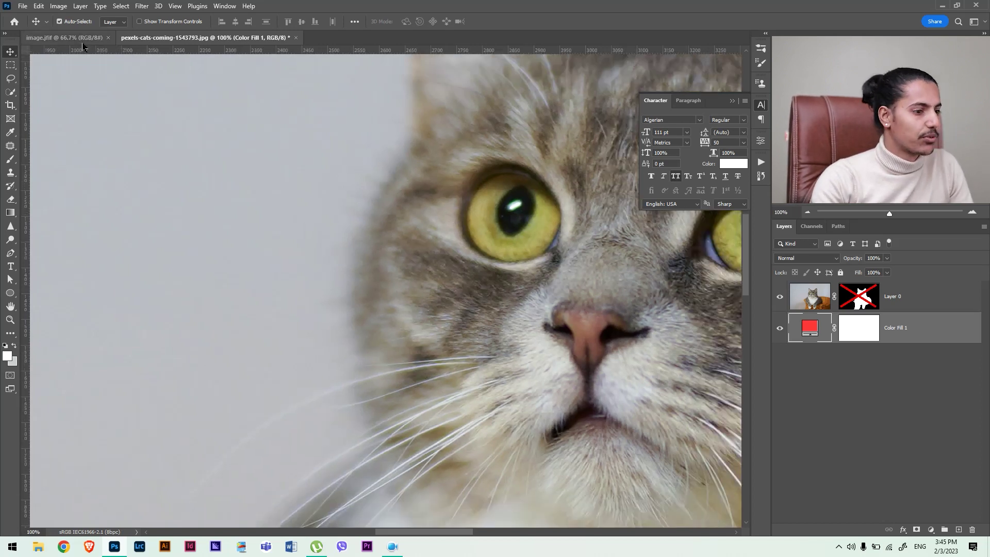
# Step: Compare the dog's fur edges in image.jfif with those in the cat image
pyautogui.click(81, 39)
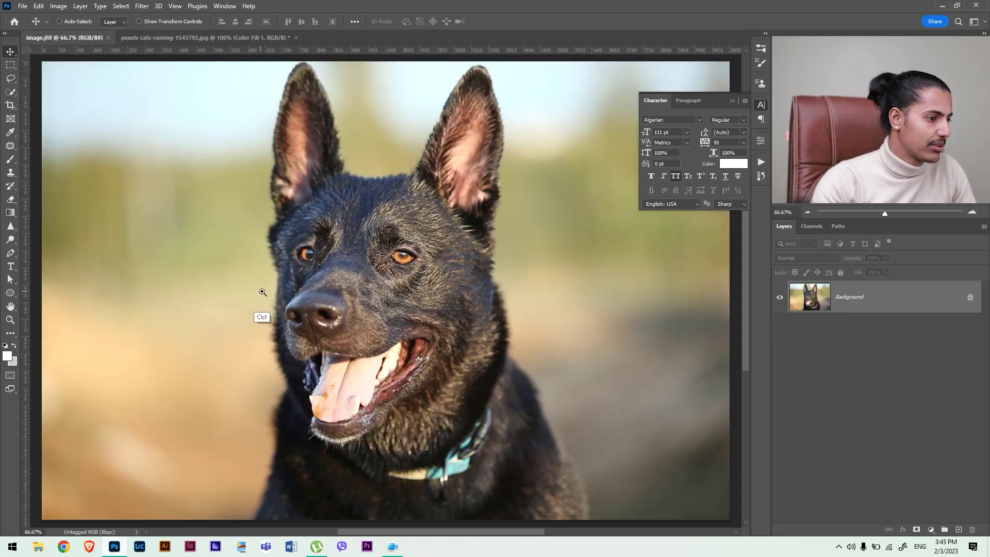
pyautogui.moveTo(274, 277)
pyautogui.mouseDown()
pyautogui.moveTo(309, 283)
pyautogui.moveTo(290, 284)
pyautogui.mouseUp()
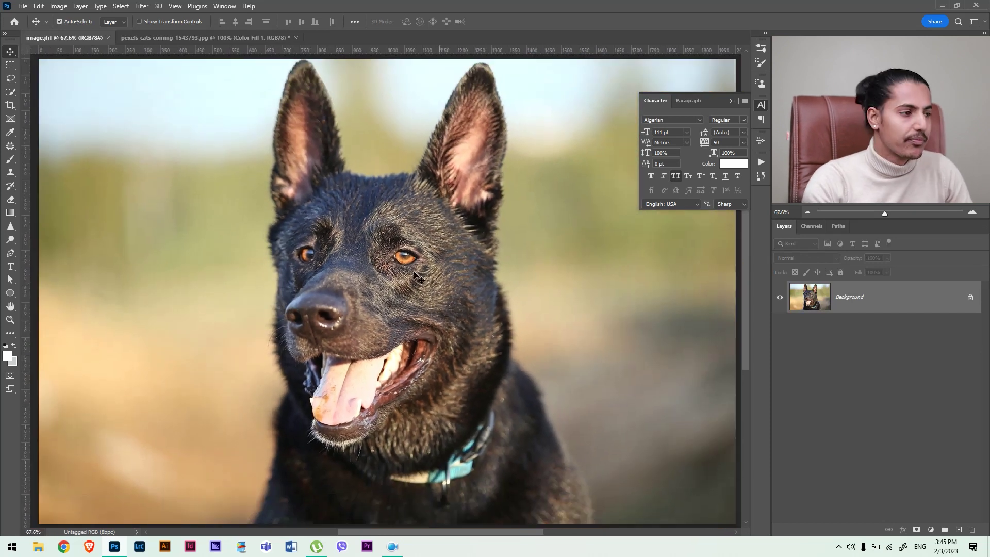
pyautogui.click(201, 39)
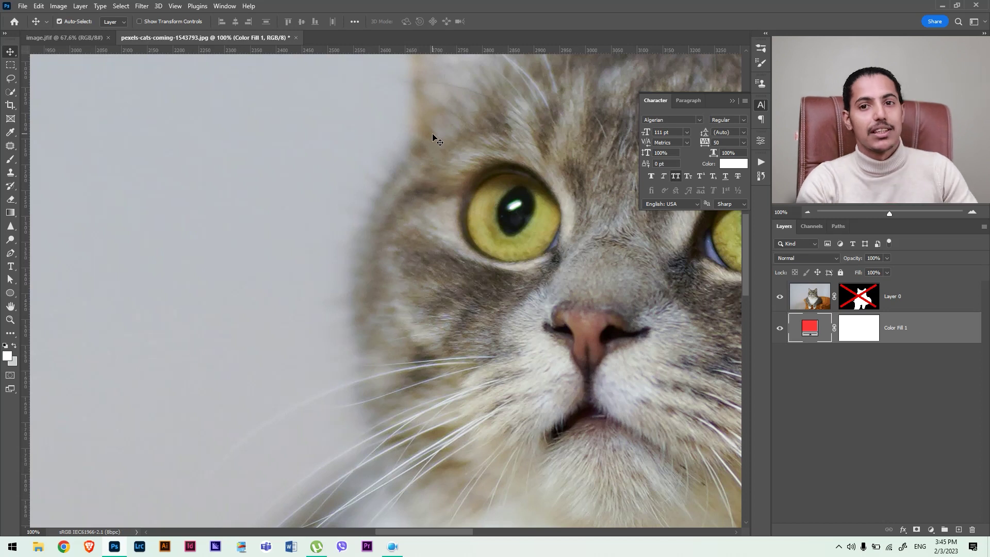
pyautogui.click(82, 38)
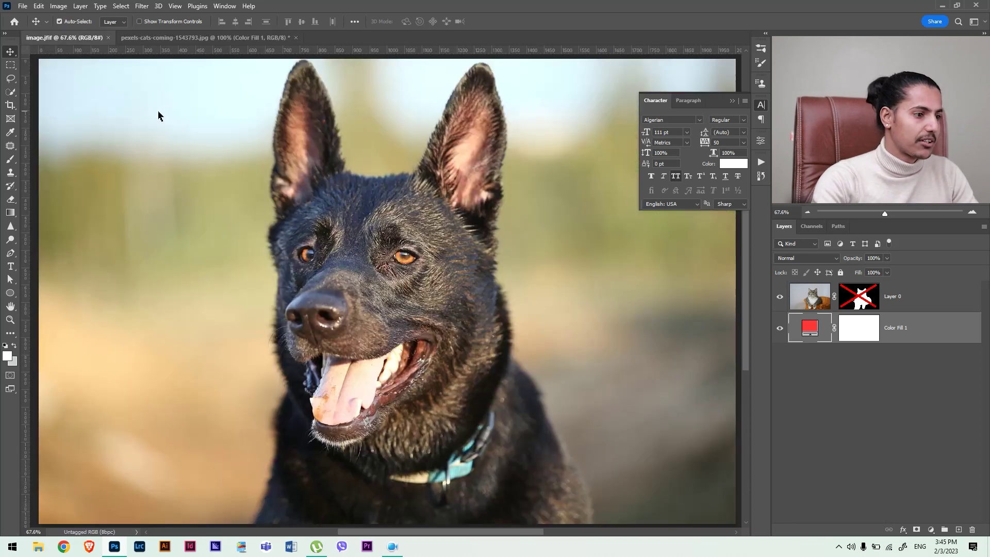
pyautogui.click(216, 37)
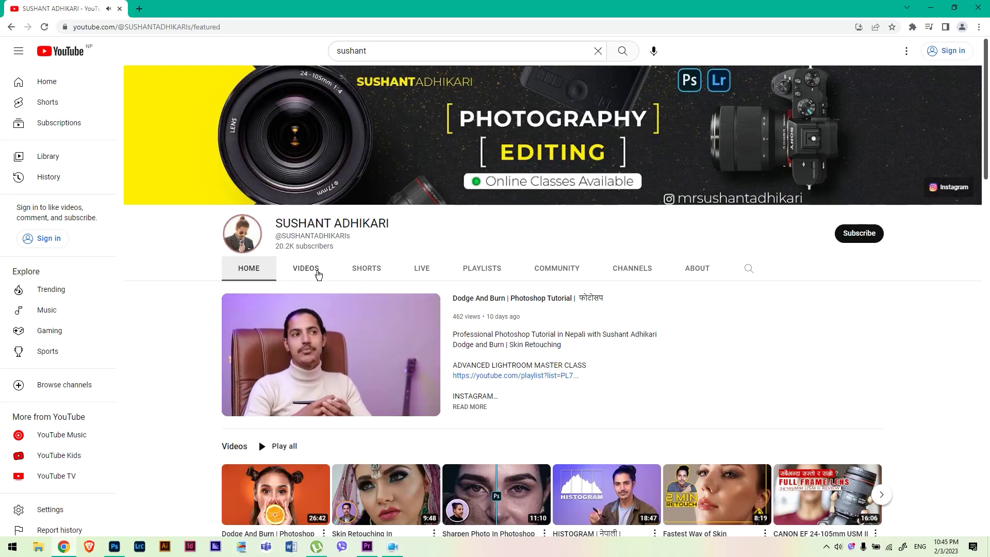
# Step: Search the YouTube channel's videos for "custom brush"
pyautogui.click(316, 270)
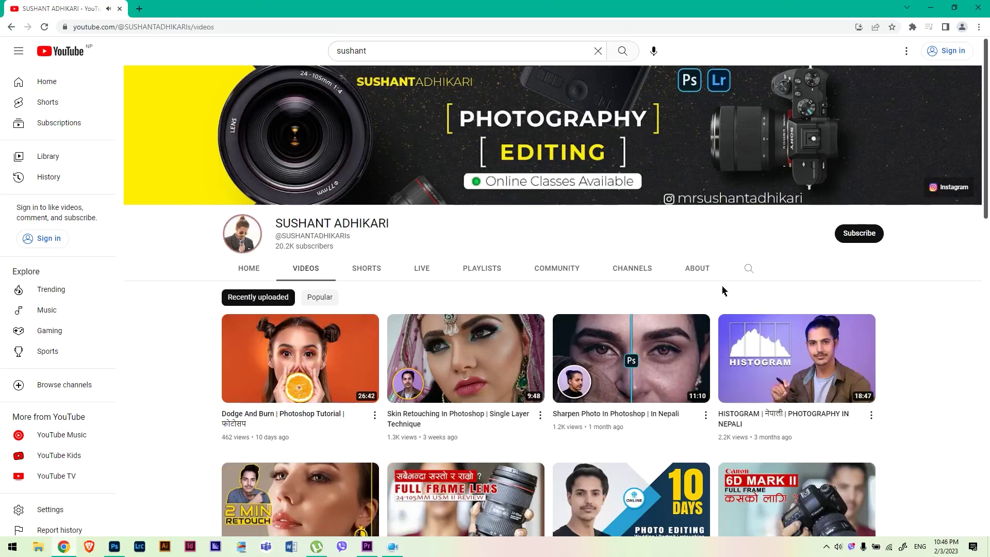
pyautogui.click(749, 269)
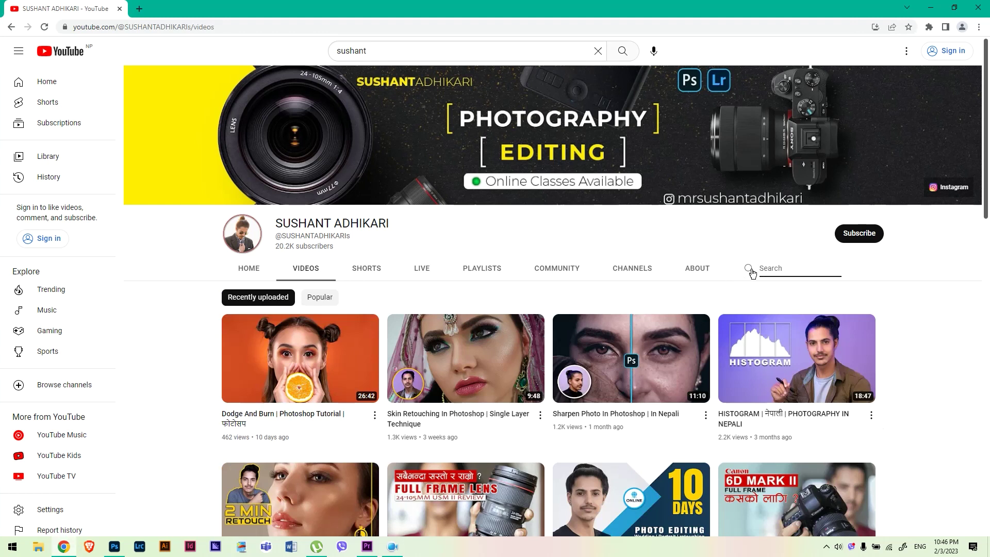
pyautogui.write('custom brush')
pyautogui.press('Return')
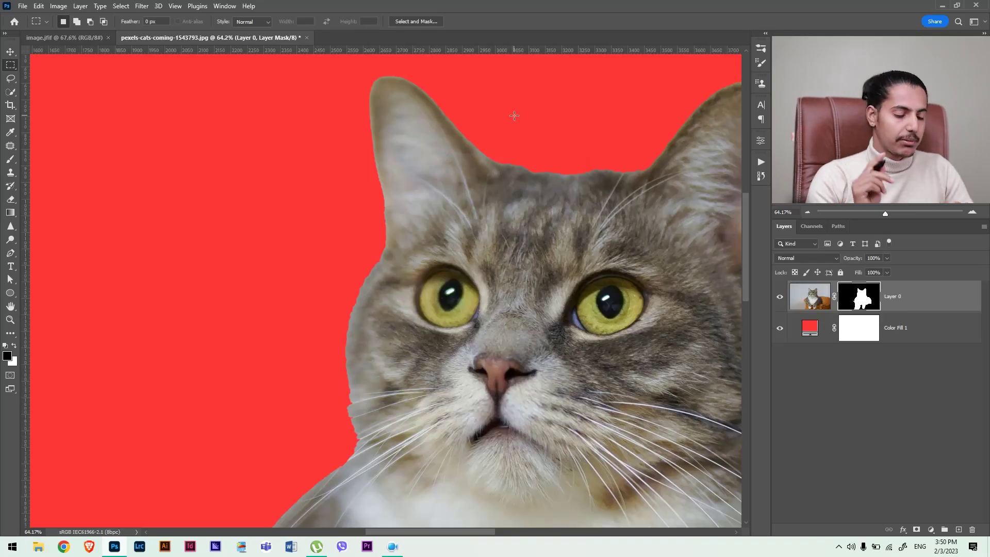
# Step: In Photoshop, create a new document 300 pixels wide and 300 pixels high with a white background
pyautogui.hotkey('ctrl', 'n')
pyautogui.moveTo(392, 178); pyautogui.dragTo(347, 179)
pyautogui.write('300')
pyautogui.press('Tab')
pyautogui.press('Tab')
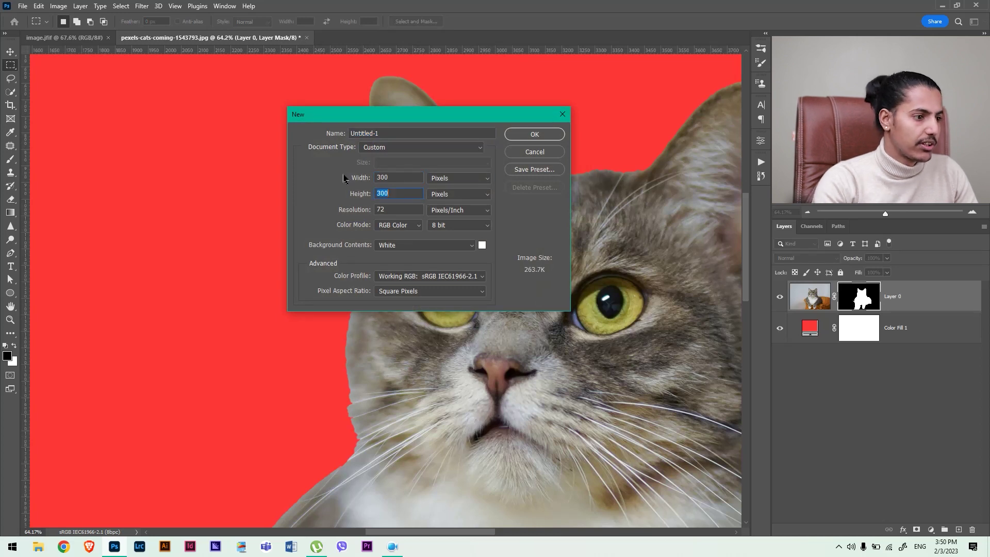
pyautogui.click(537, 135)
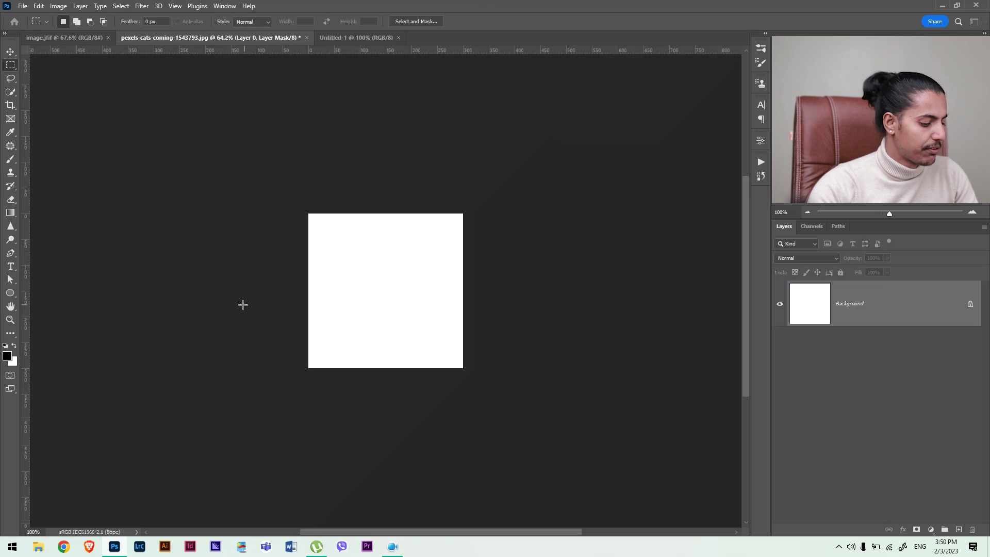
# Step: Paint a thin, slightly curved diagonal hair stroke in black with the 2 px Hard Round Pressure Size brush
pyautogui.press('b')
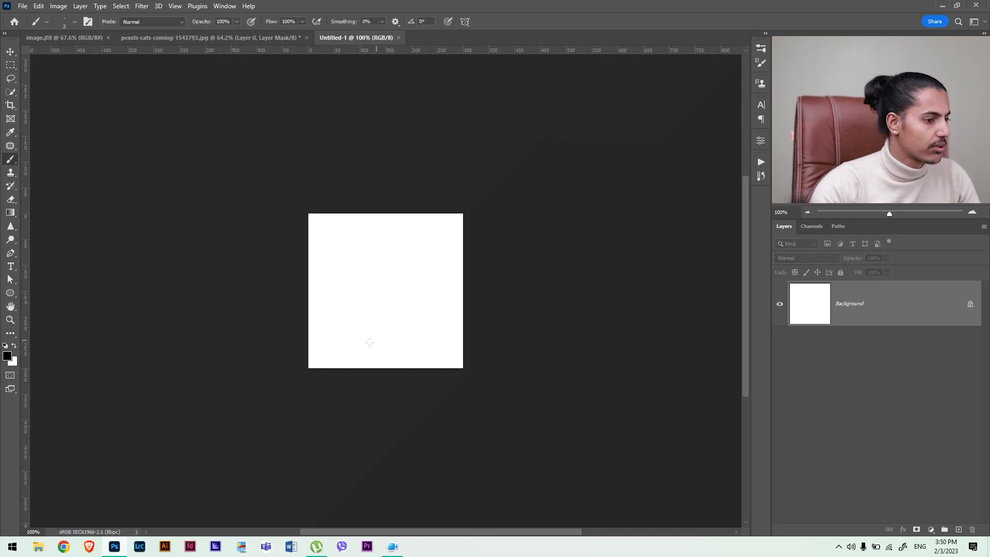
pyautogui.rightClick(411, 309)
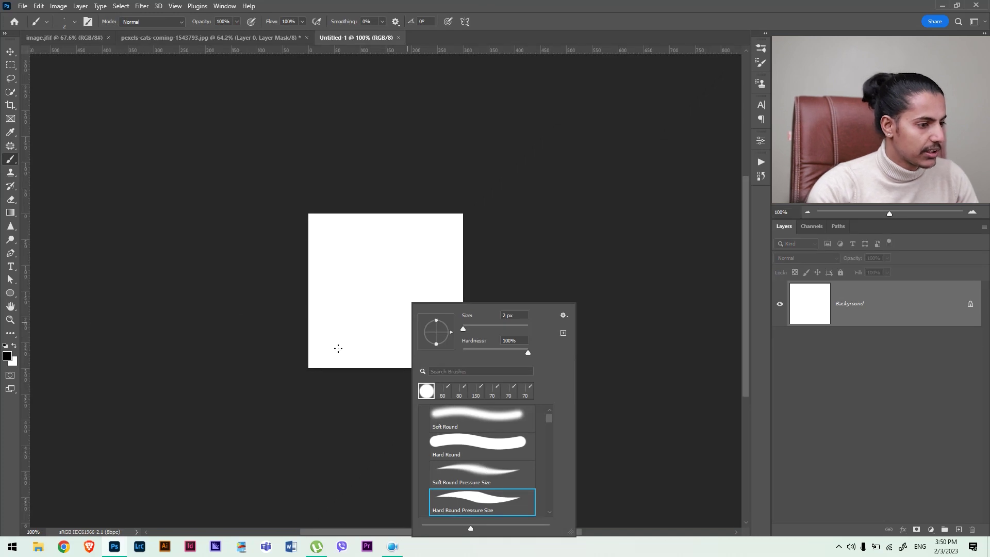
pyautogui.moveTo(339, 345); pyautogui.dragTo(406, 214)
pyautogui.moveTo(361, 343); pyautogui.dragTo(420, 227)
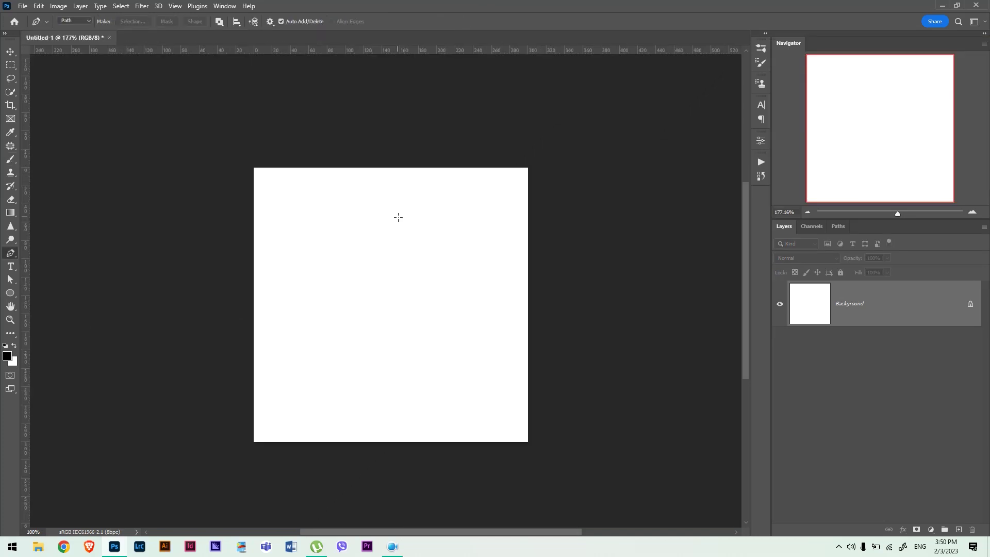
# Step: Draw a closed vertical path with the Pen tool and bow one edge to the left at a middle anchor point
pyautogui.click(382, 213)
pyautogui.click(383, 386)
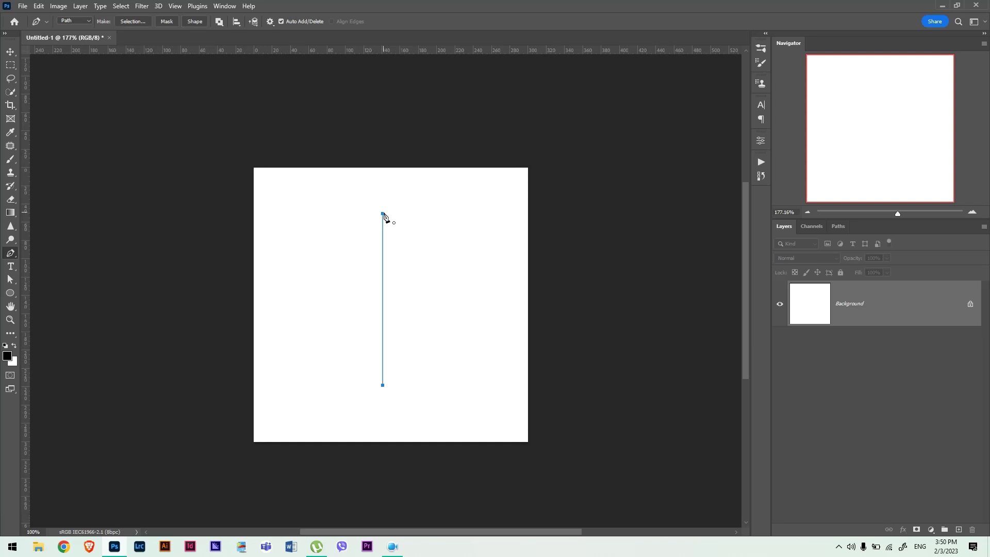
pyautogui.click(383, 261)
pyautogui.click(382, 292)
pyautogui.click(10, 279)
pyautogui.rightClick(17, 282)
pyautogui.click(63, 289)
pyautogui.moveTo(382, 292); pyautogui.dragTo(376, 295)
# Step: Bend the path's other edge slightly at its middle to form a thin crescent hair, and fill it with black
pyautogui.press('p')
pyautogui.click(382, 293)
pyautogui.click(12, 279)
pyautogui.moveTo(382, 293); pyautogui.dragTo(380, 293)
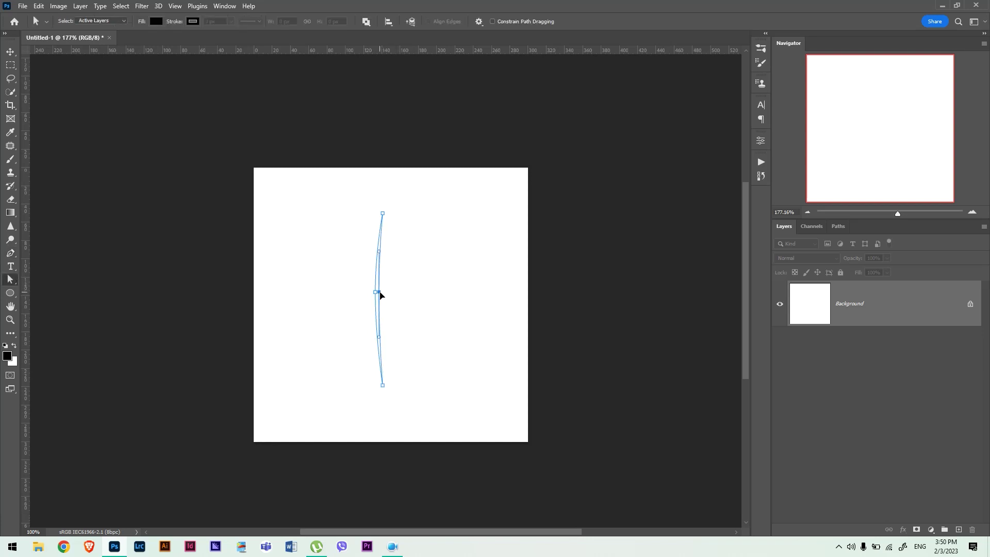
pyautogui.hotkey('ctrl', 'Return')
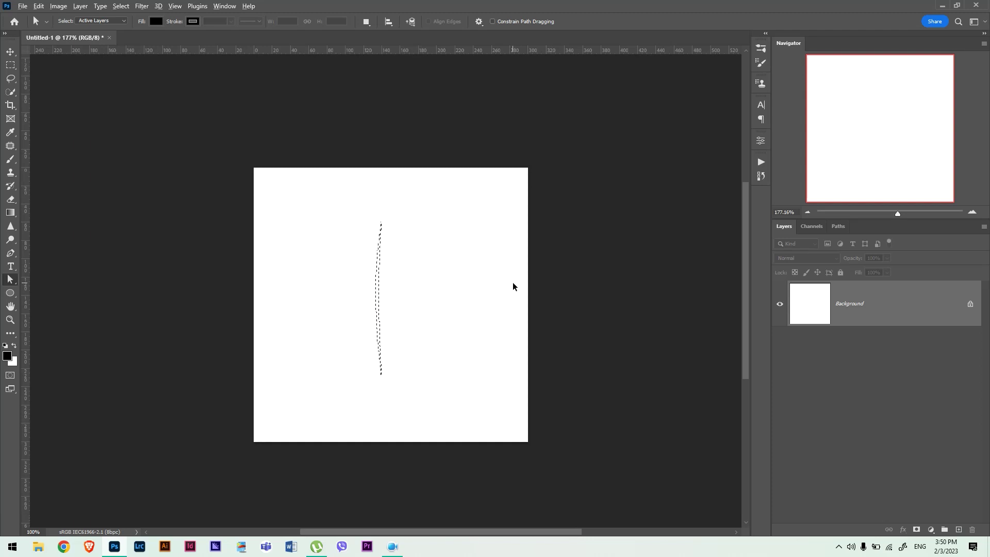
pyautogui.hotkey('alt', 'BackSpace')
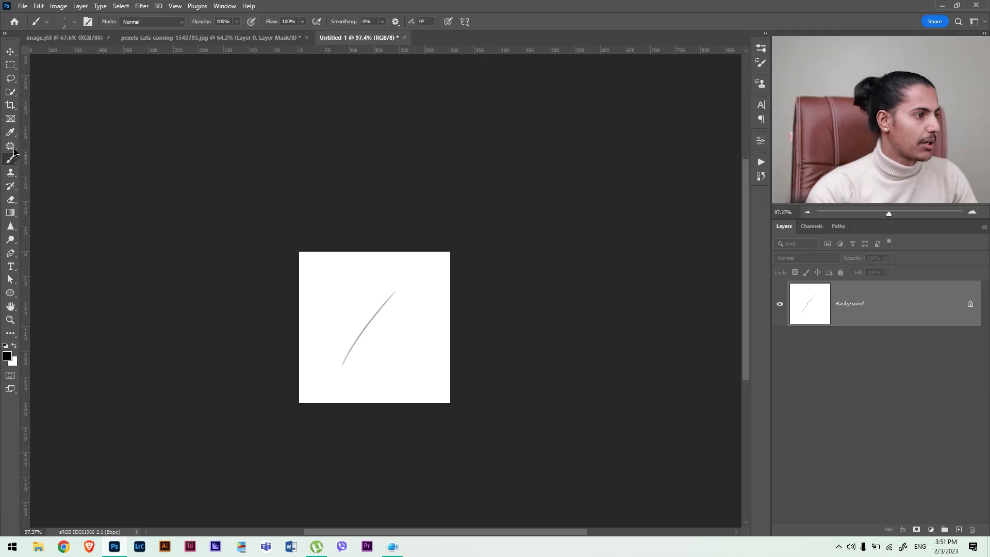
# Step: Enclose the hair stroke in a rectangular marquee and define it as a brush preset named Single hair 2000
pyautogui.click(10, 65)
pyautogui.moveTo(310, 276); pyautogui.dragTo(369, 350)
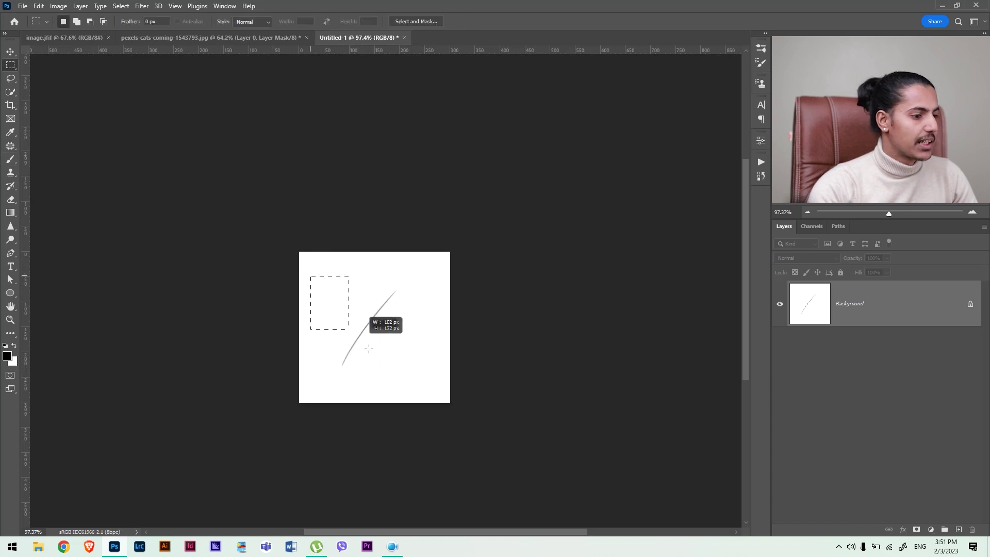
pyautogui.click(39, 6)
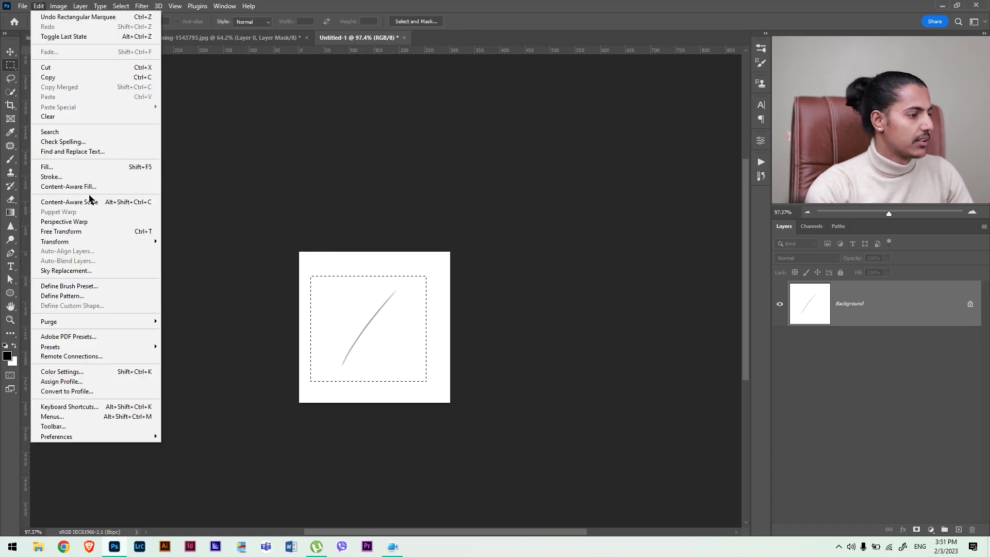
pyautogui.click(91, 286)
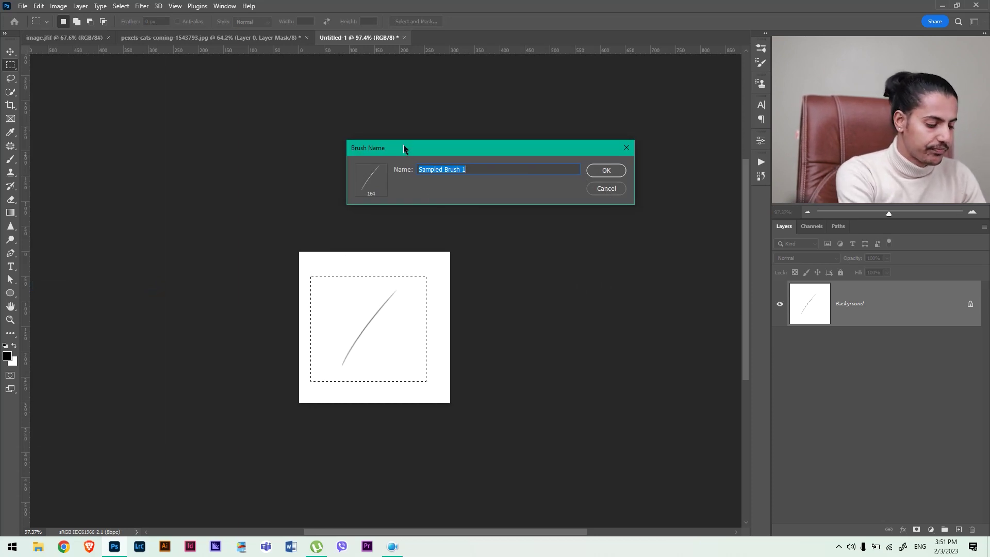
pyautogui.press('BackSpace')
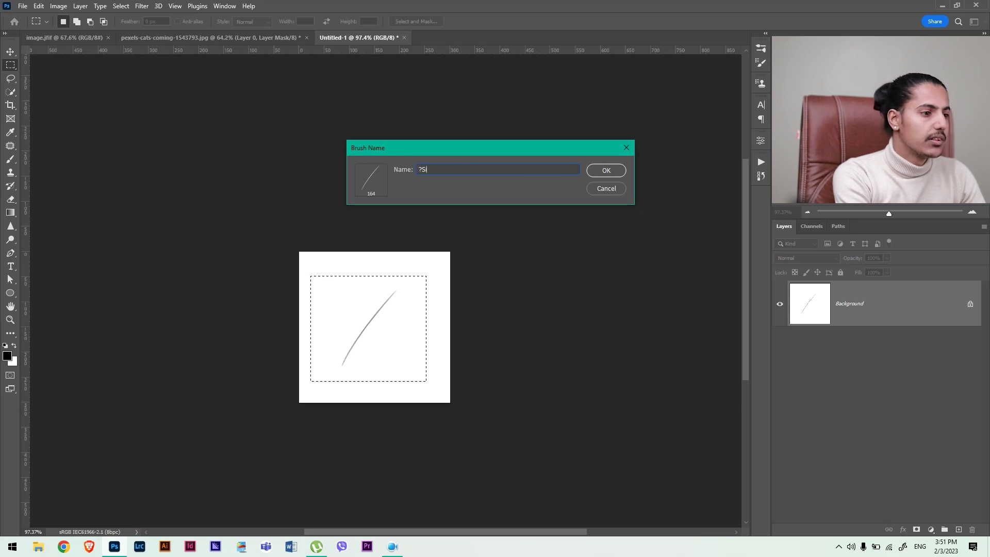
pyautogui.write('Single ha')
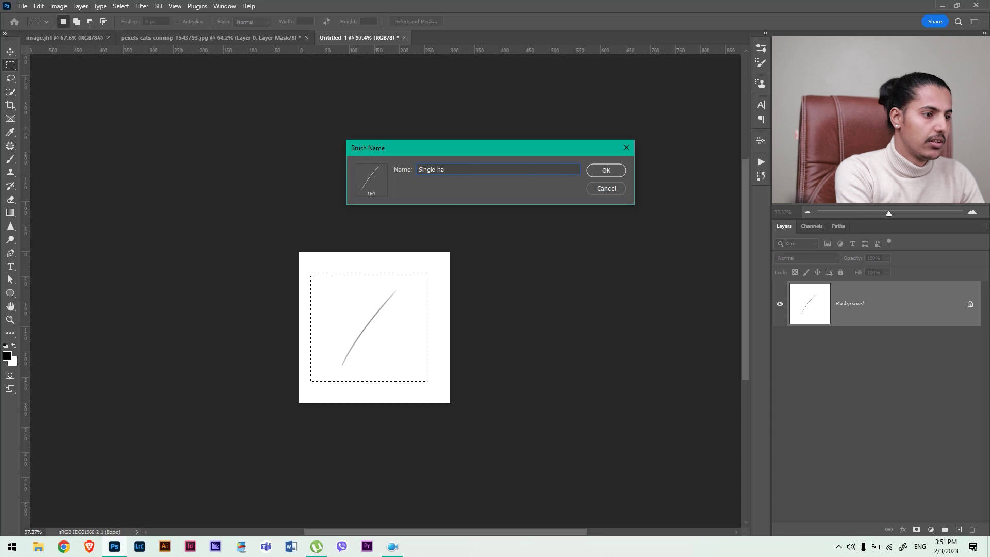
pyautogui.write('ir 2000')
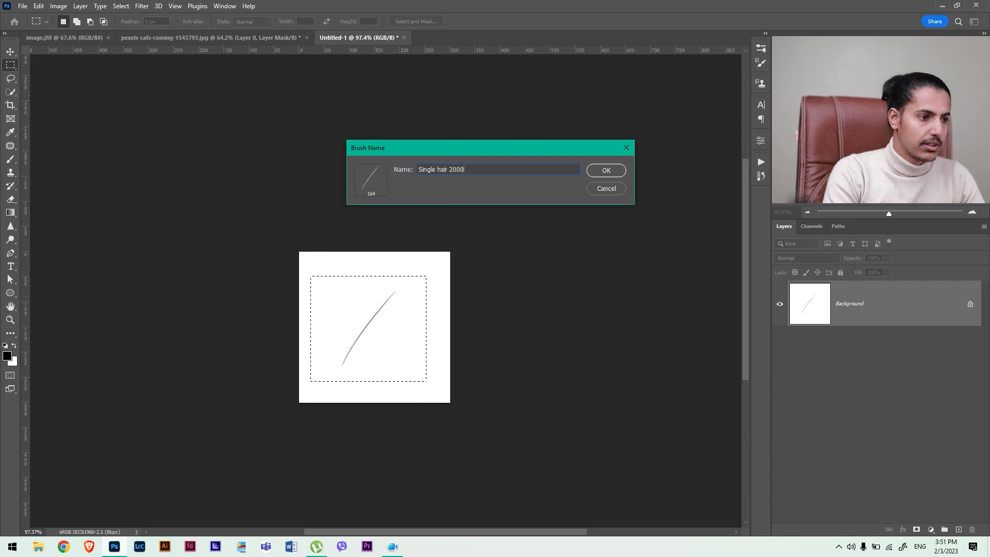
pyautogui.press('Return')
# Step: Deselect the hair and test the Single hair 2000 brush with a diagonal stroke on the cat photo's grey background
pyautogui.hotkey('ctrl', 'd')
pyautogui.rightClick(396, 292)
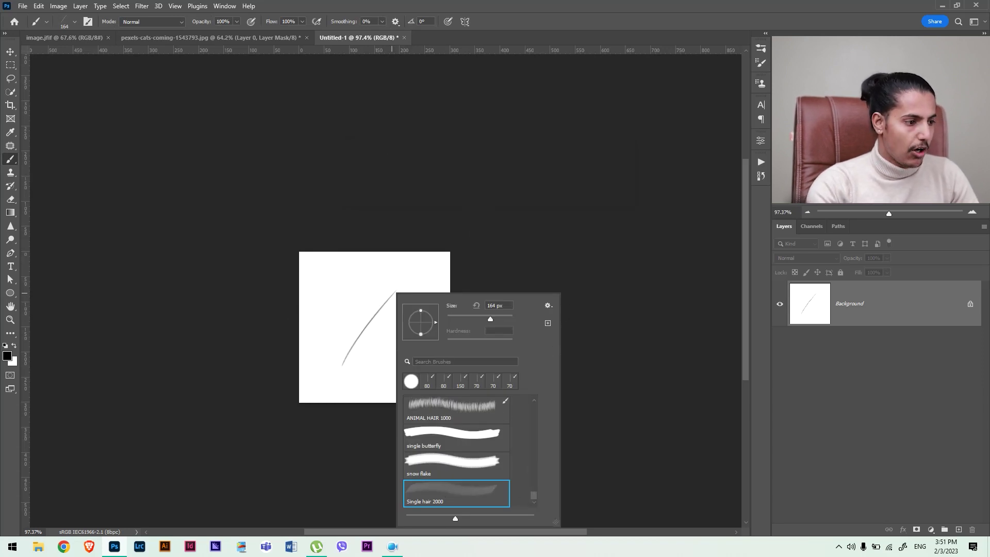
pyautogui.moveTo(339, 302); pyautogui.dragTo(390, 344)
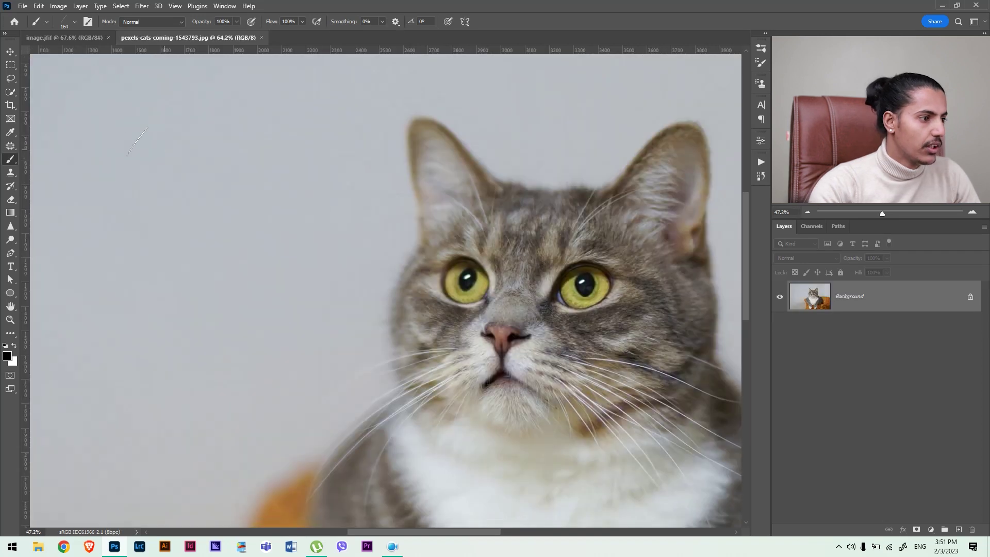
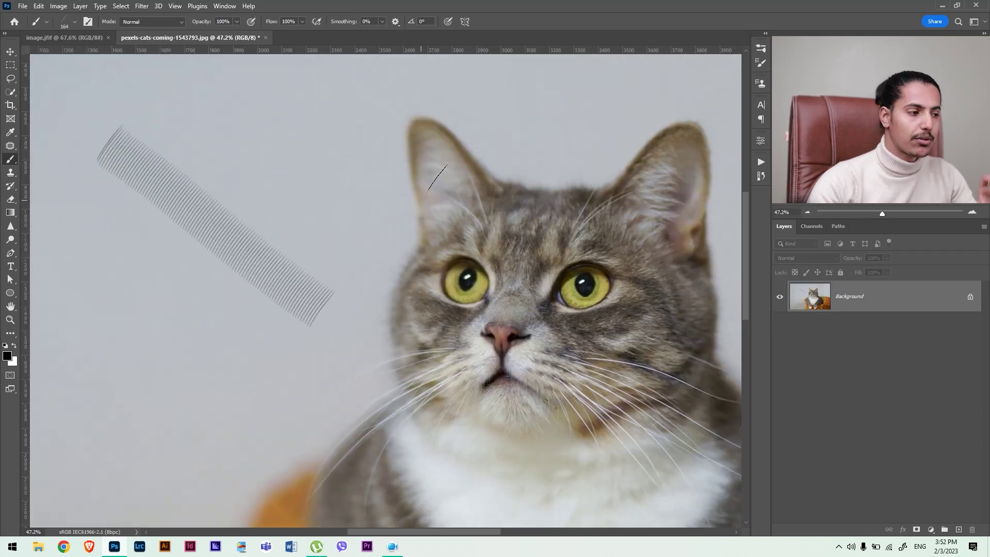
# Step: Set the hair brush's tip spacing to 1% and paint a dense diagonal test stroke above the first one
pyautogui.click(87, 21)
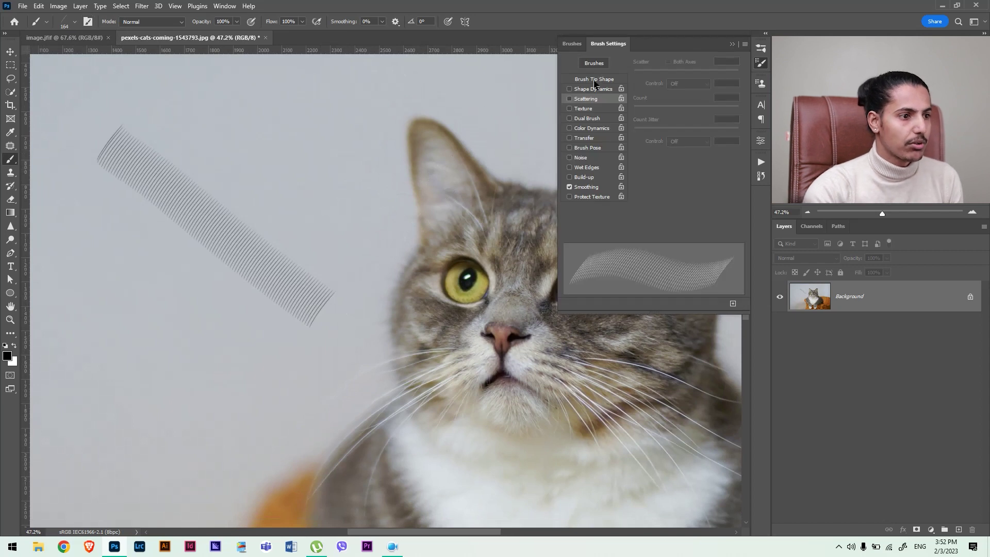
pyautogui.click(595, 80)
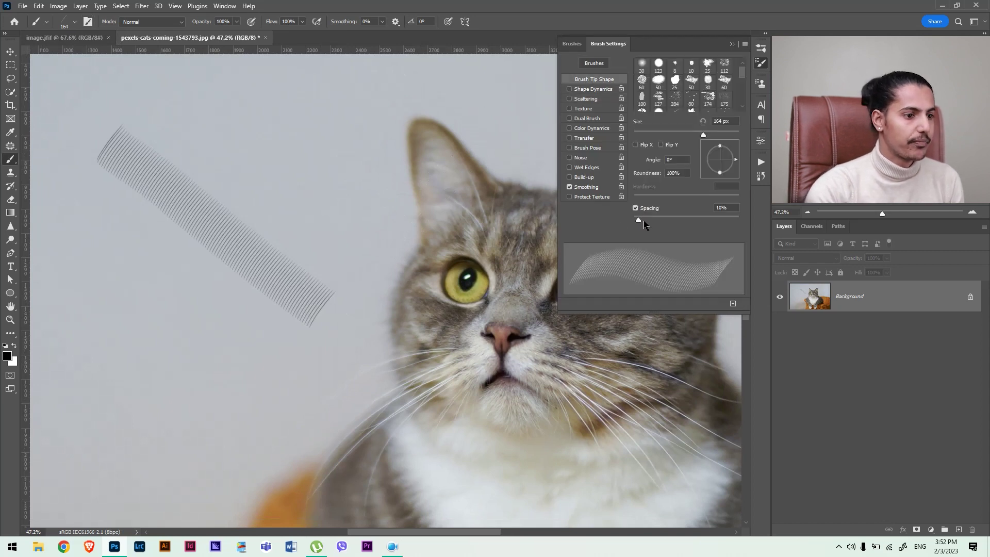
pyautogui.moveTo(645, 222); pyautogui.dragTo(614, 223)
pyautogui.moveTo(181, 100); pyautogui.dragTo(356, 219)
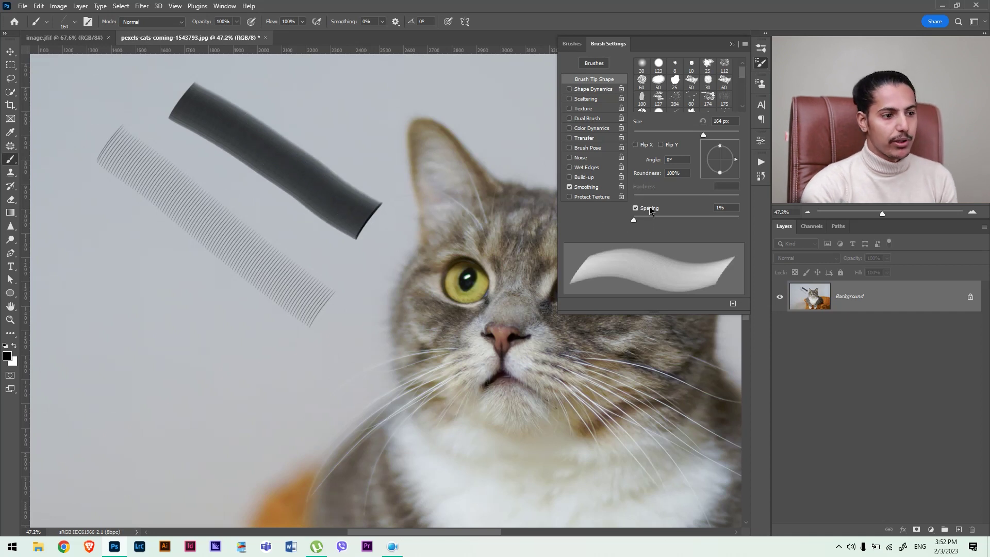
pyautogui.click(732, 44)
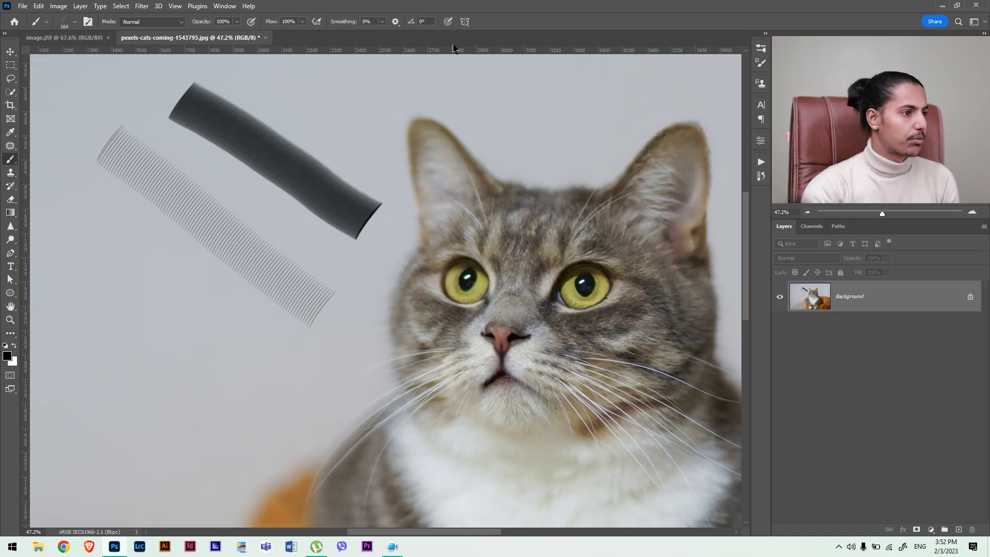
# Step: Widen the brush tip spacing, paint test strokes beside the cat at wider spacings including 26%, and settle on 22%
pyautogui.click(88, 21)
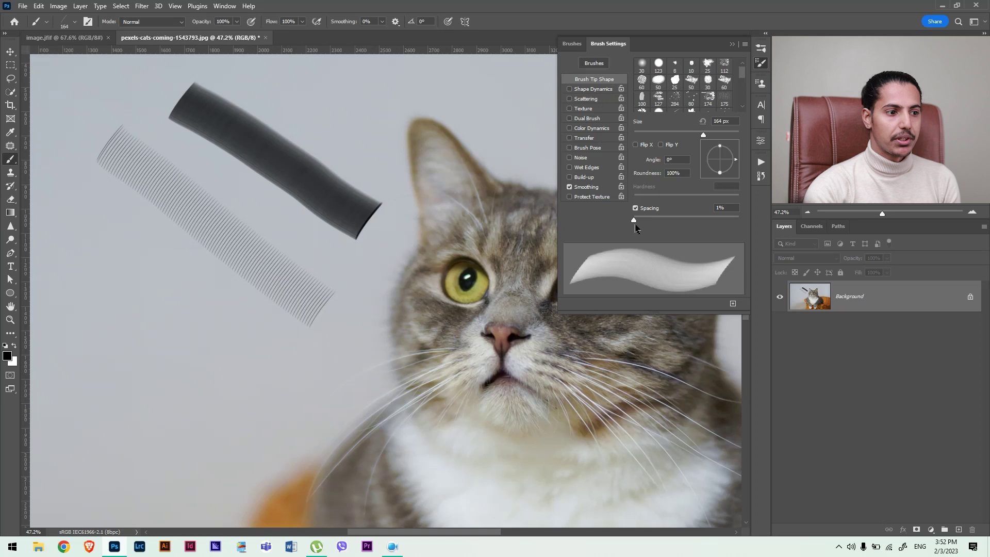
pyautogui.moveTo(635, 221); pyautogui.dragTo(660, 220)
pyautogui.moveTo(109, 250); pyautogui.dragTo(326, 397)
pyautogui.moveTo(658, 222); pyautogui.dragTo(647, 221)
pyautogui.moveTo(111, 204)
pyautogui.mouseDown()
pyautogui.moveTo(145, 238)
pyautogui.moveTo(308, 316)
pyautogui.mouseUp()
pyautogui.moveTo(227, 160); pyautogui.dragTo(351, 242)
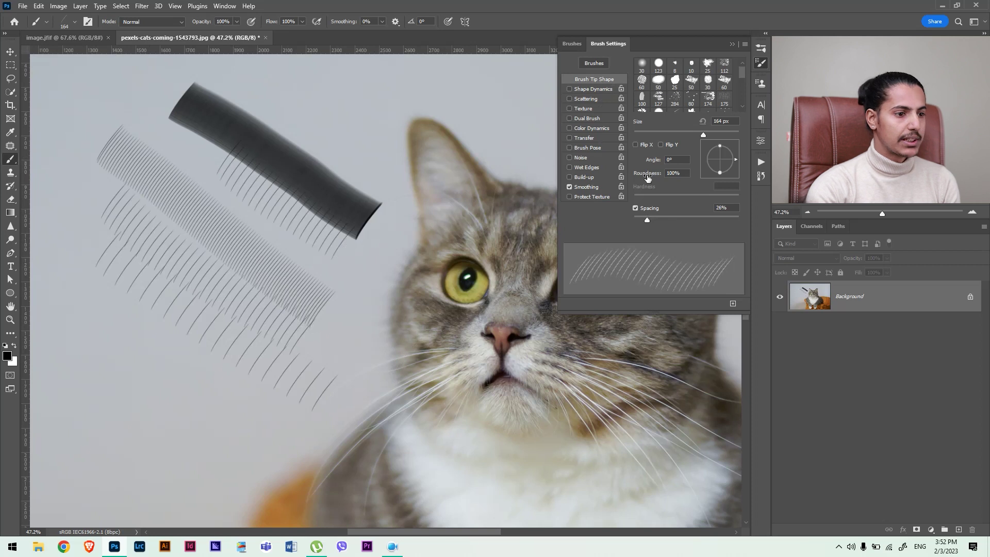
pyautogui.moveTo(649, 218); pyautogui.dragTo(646, 223)
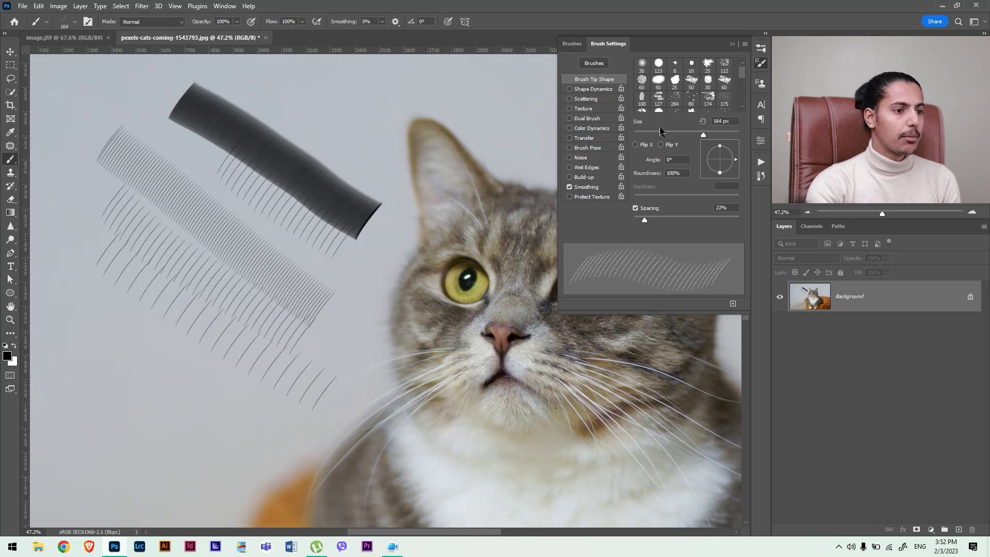
# Step: Enable Shape Dynamics with 32% size jitter and paint three diagonal test strokes around the cat's left ear
pyautogui.click(608, 89)
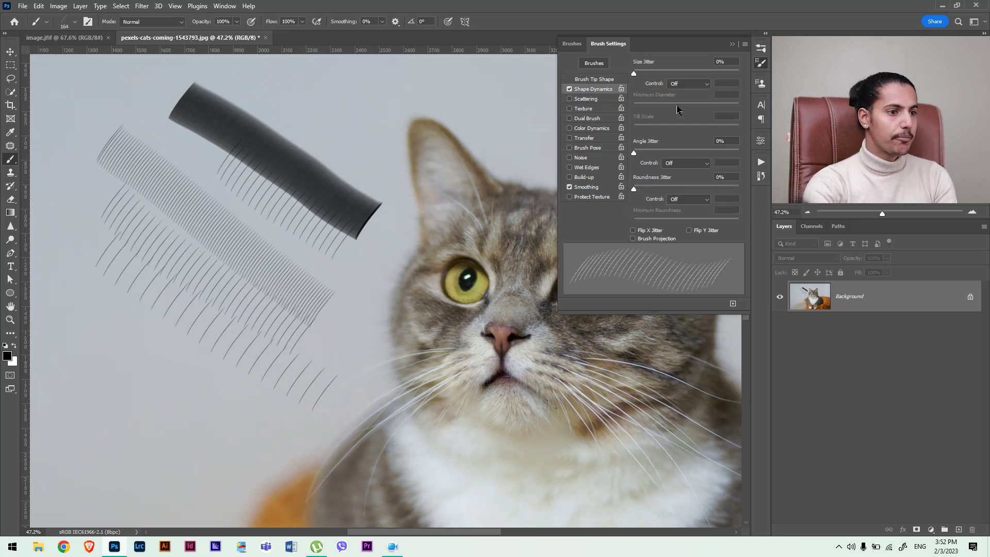
pyautogui.moveTo(635, 74)
pyautogui.mouseDown()
pyautogui.moveTo(675, 76)
pyautogui.moveTo(666, 79)
pyautogui.mouseUp()
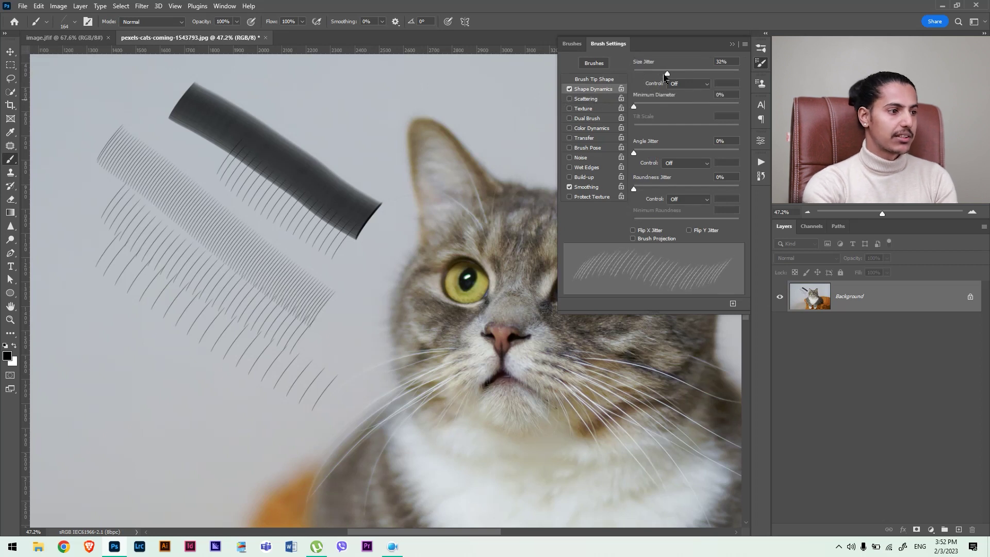
pyautogui.moveTo(269, 81); pyautogui.dragTo(375, 170)
pyautogui.moveTo(351, 86); pyautogui.dragTo(440, 143)
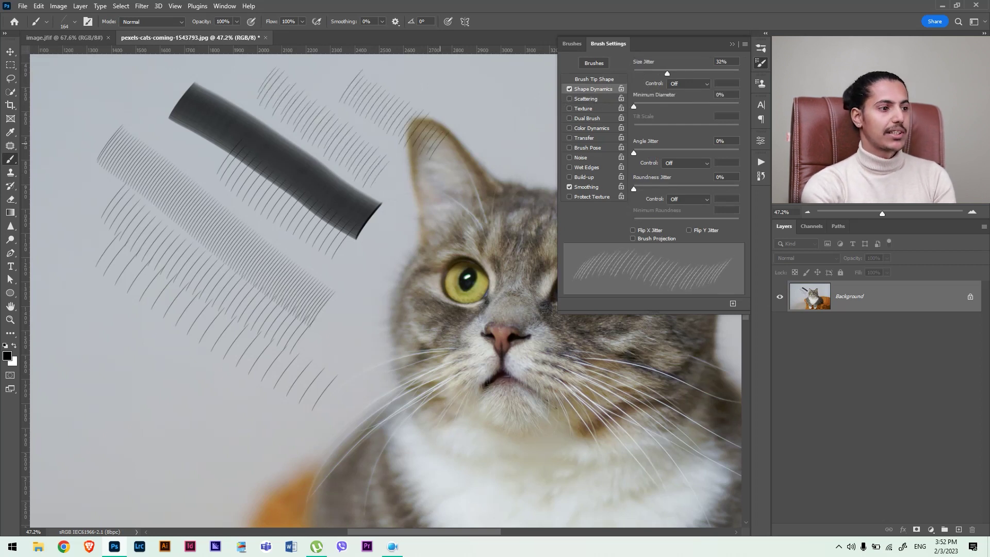
pyautogui.moveTo(424, 77); pyautogui.dragTo(515, 152)
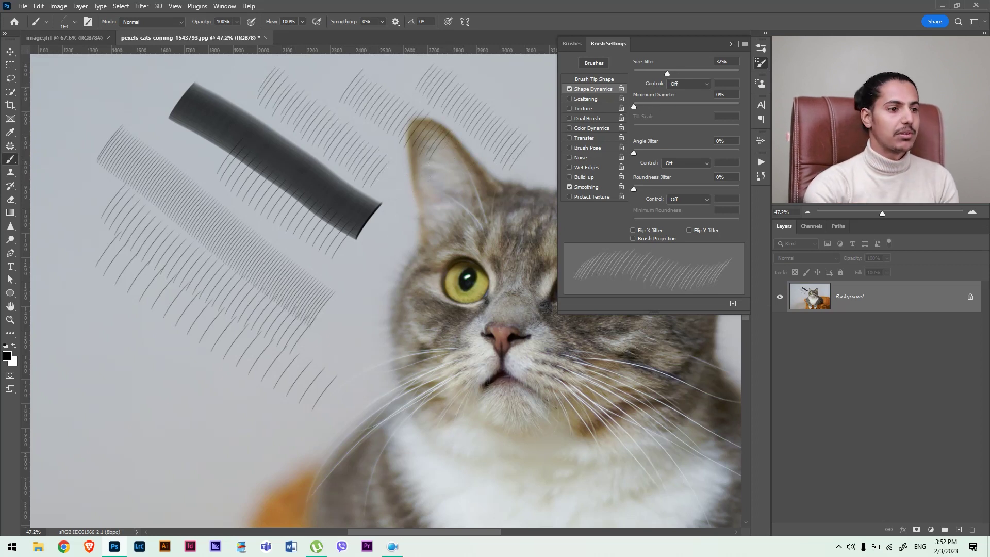
# Step: Compare size jitters of 23% and 32% with test strokes beside the cat, and settle on 24%
pyautogui.moveTo(669, 73); pyautogui.dragTo(658, 75)
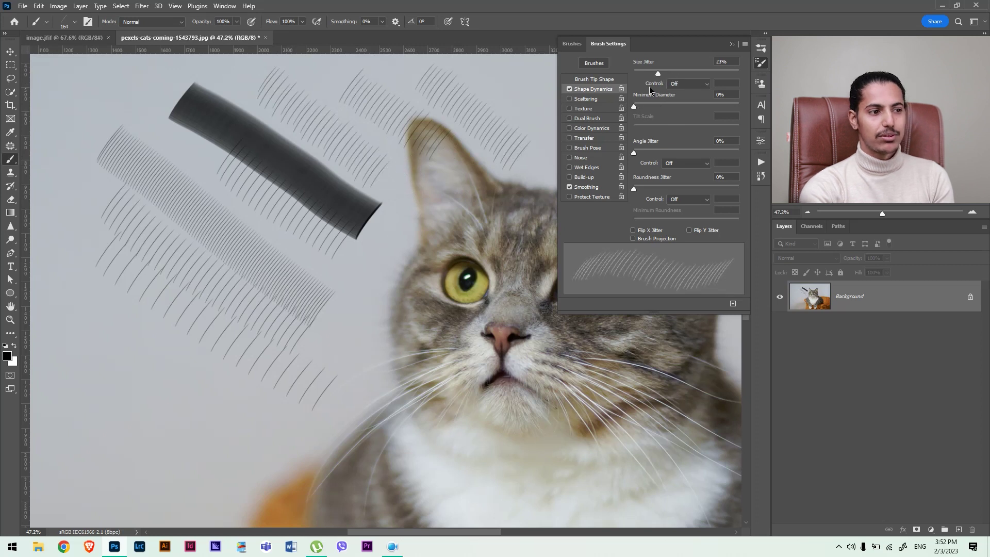
pyautogui.moveTo(292, 251); pyautogui.dragTo(409, 328)
pyautogui.moveTo(88, 368); pyautogui.dragTo(206, 435)
pyautogui.moveTo(658, 73); pyautogui.dragTo(667, 73)
pyautogui.moveTo(160, 347); pyautogui.dragTo(274, 412)
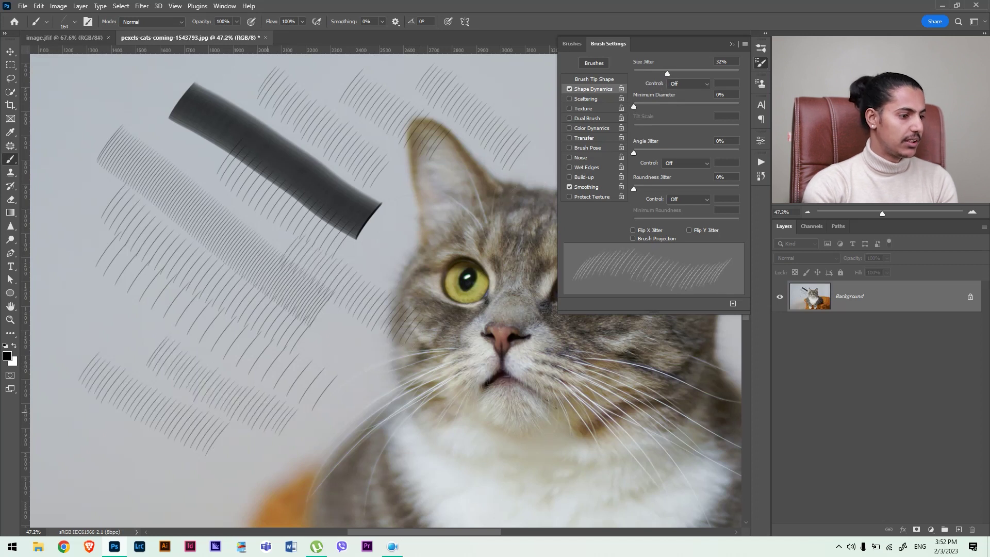
pyautogui.moveTo(668, 74); pyautogui.dragTo(660, 74)
# Step: Raise the angle jitter gradually to 4%, painting test strokes on the grey background to vary the hair direction
pyautogui.moveTo(636, 153); pyautogui.dragTo(637, 153)
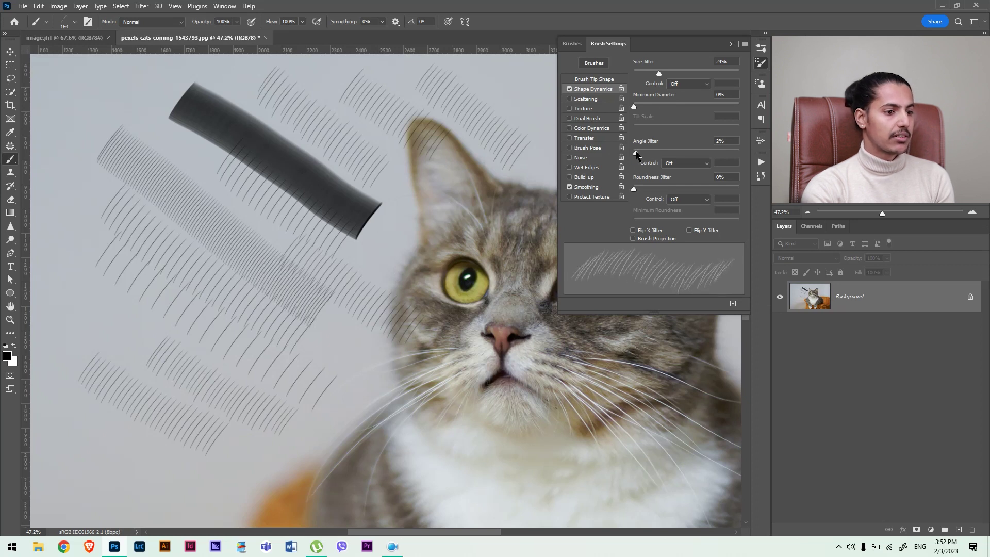
pyautogui.moveTo(88, 304)
pyautogui.mouseDown()
pyautogui.moveTo(111, 328)
pyautogui.moveTo(173, 355)
pyautogui.mouseUp()
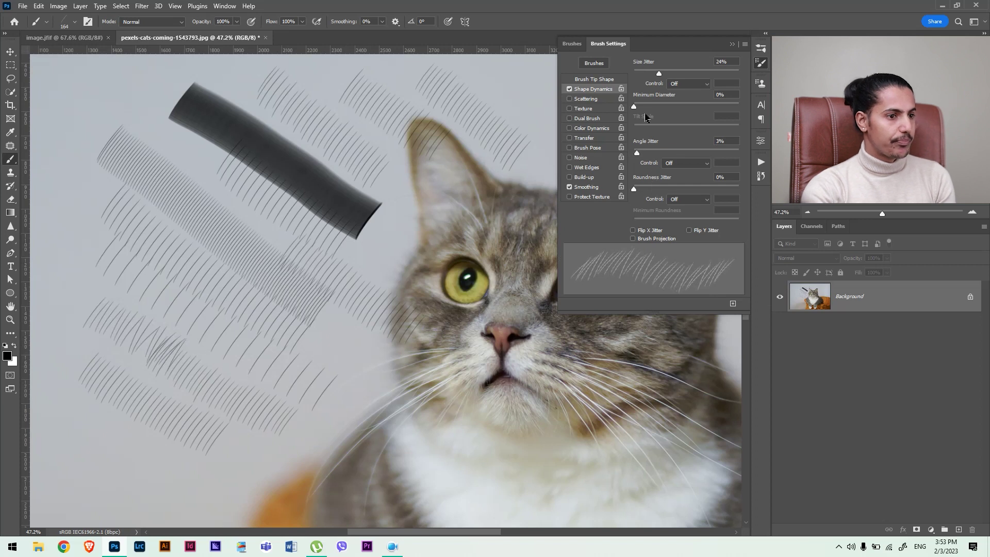
pyautogui.moveTo(638, 154); pyautogui.dragTo(639, 157)
pyautogui.moveTo(245, 347); pyautogui.dragTo(367, 422)
pyautogui.moveTo(56, 67); pyautogui.dragTo(137, 126)
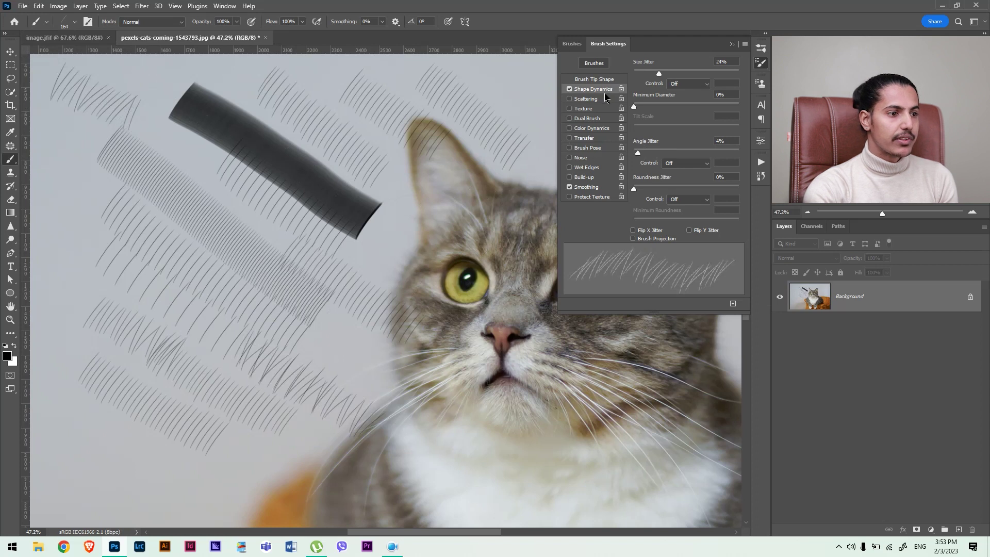
# Step: Enable Scattering with 74% scatter and paint short test strokes across the cat's white chest
pyautogui.click(570, 99)
pyautogui.click(587, 99)
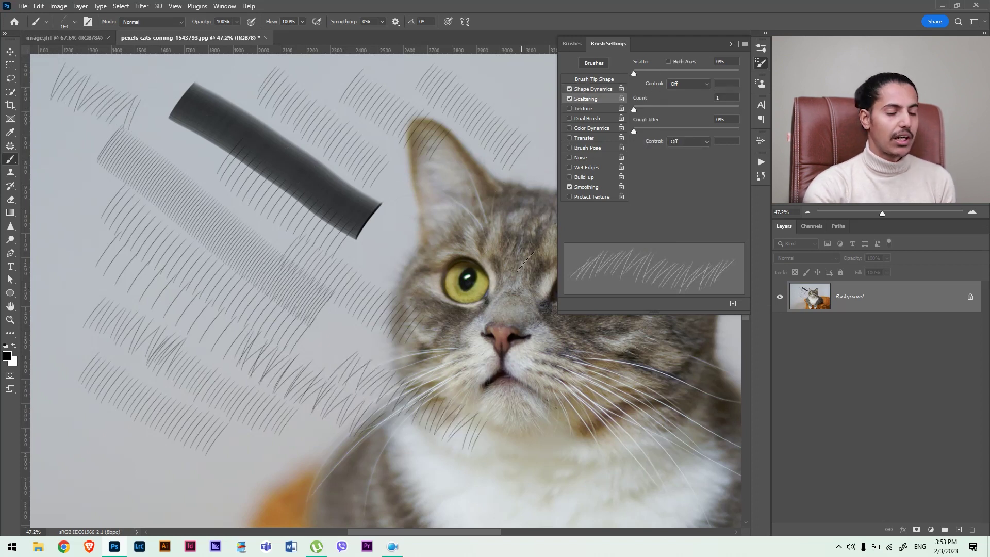
pyautogui.moveTo(636, 77); pyautogui.dragTo(642, 78)
pyautogui.moveTo(420, 492); pyautogui.dragTo(493, 514)
pyautogui.moveTo(496, 453); pyautogui.dragTo(547, 474)
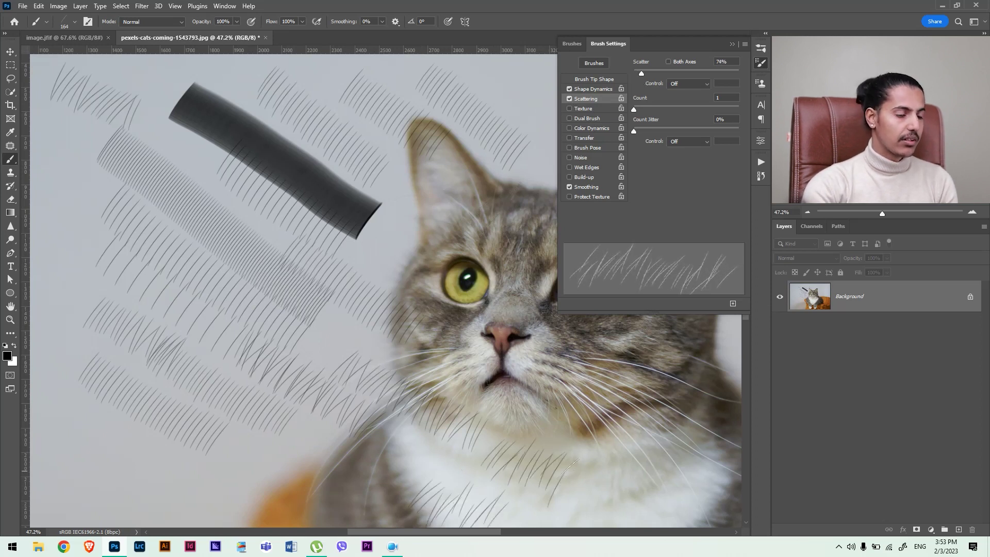
# Step: Set the scattering count to 3, reduce scatter to 39%, and test the denser hair strokes beside and across the cat
pyautogui.moveTo(634, 109); pyautogui.dragTo(651, 110)
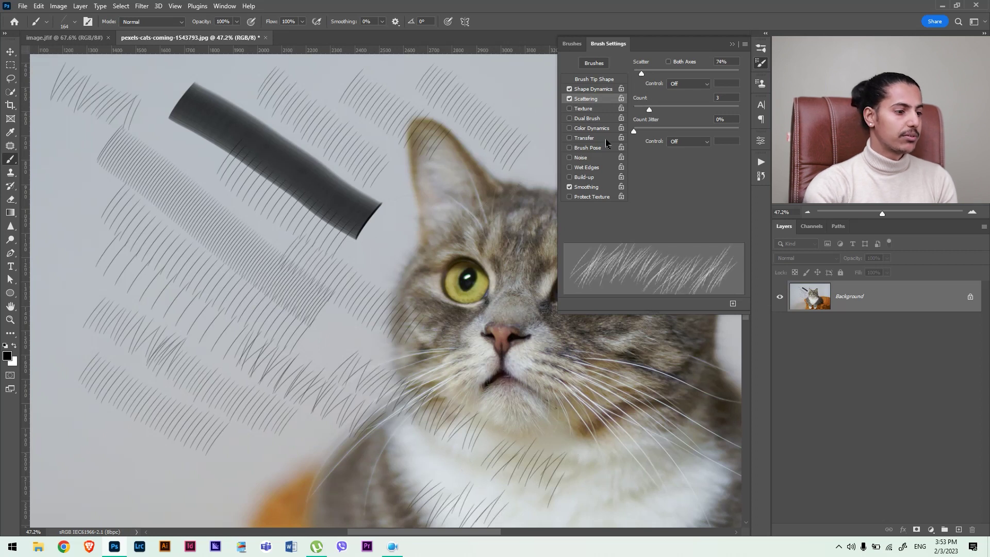
pyautogui.moveTo(281, 441); pyautogui.dragTo(343, 470)
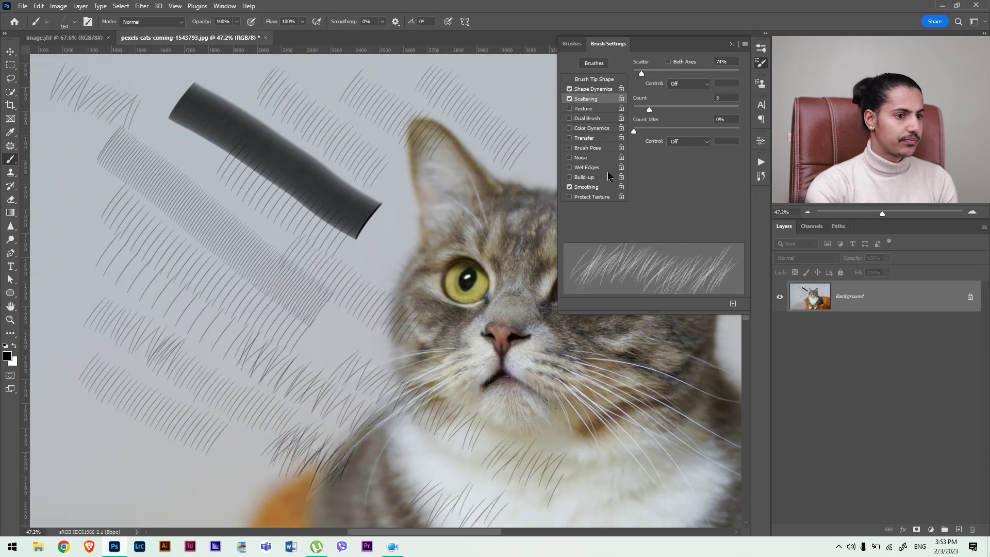
pyautogui.moveTo(642, 76); pyautogui.dragTo(639, 75)
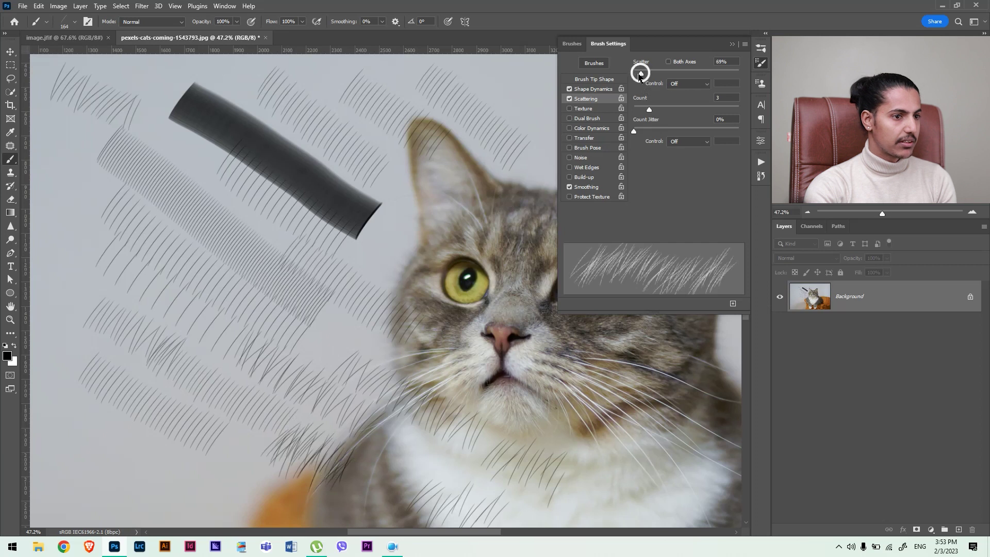
pyautogui.moveTo(291, 339); pyautogui.dragTo(379, 376)
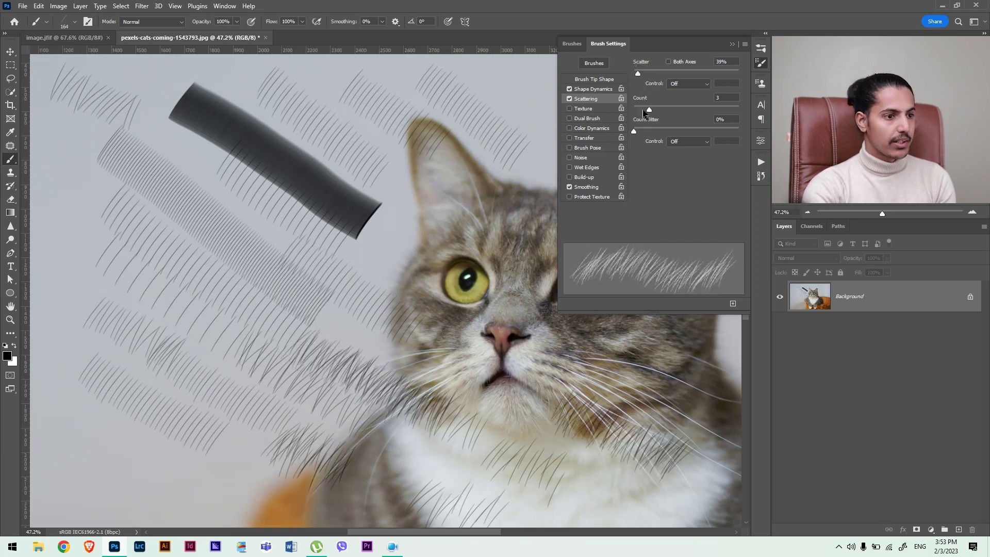
# Step: Increase the scattering count to 4 and paint test strokes over the cat's chin and nose
pyautogui.moveTo(649, 112); pyautogui.dragTo(653, 110)
pyautogui.moveTo(448, 383); pyautogui.dragTo(550, 433)
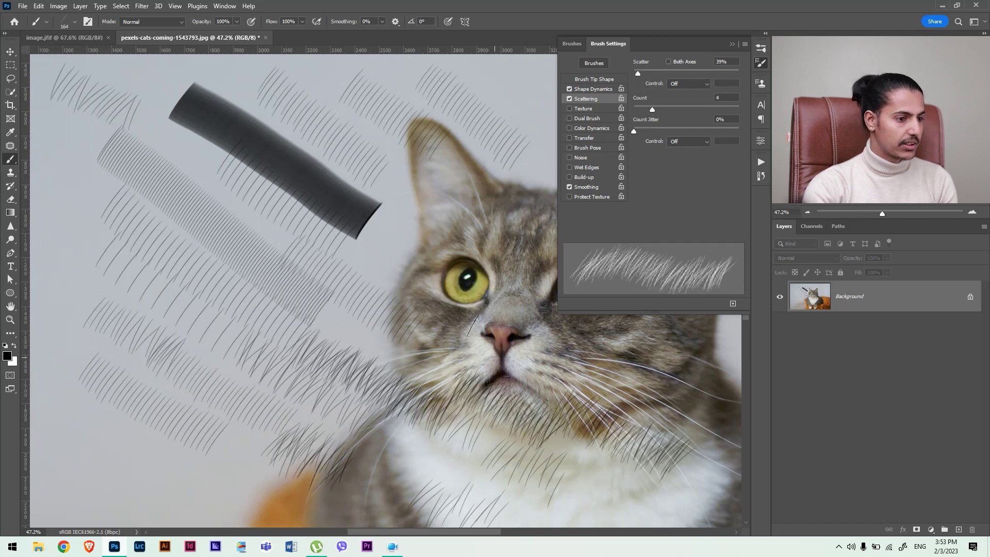
pyautogui.moveTo(461, 300); pyautogui.dragTo(502, 330)
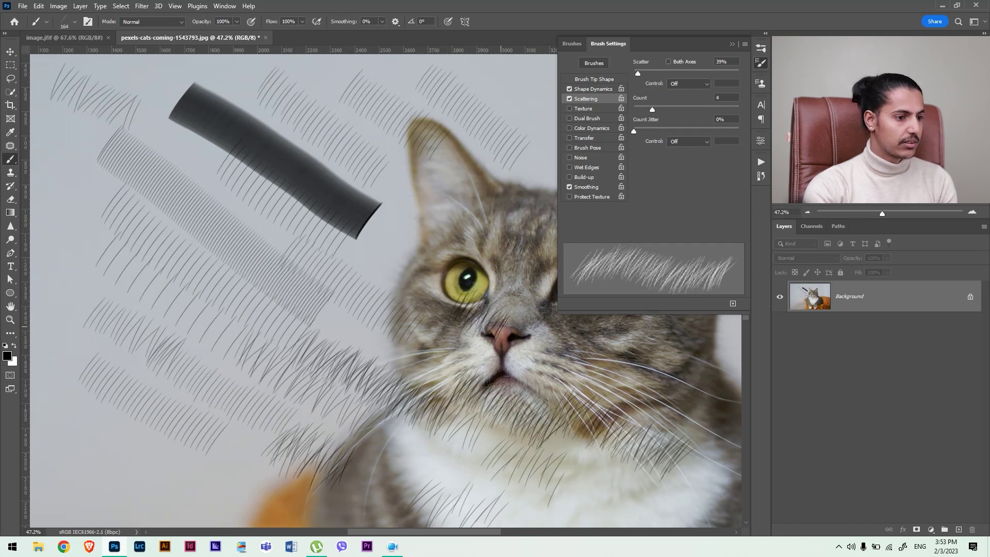
# Step: Set the brush tip spacing to 17% and paint hair test strokes over the cat's left cheek, forehead and ear
pyautogui.click(593, 80)
pyautogui.moveTo(645, 222); pyautogui.dragTo(643, 223)
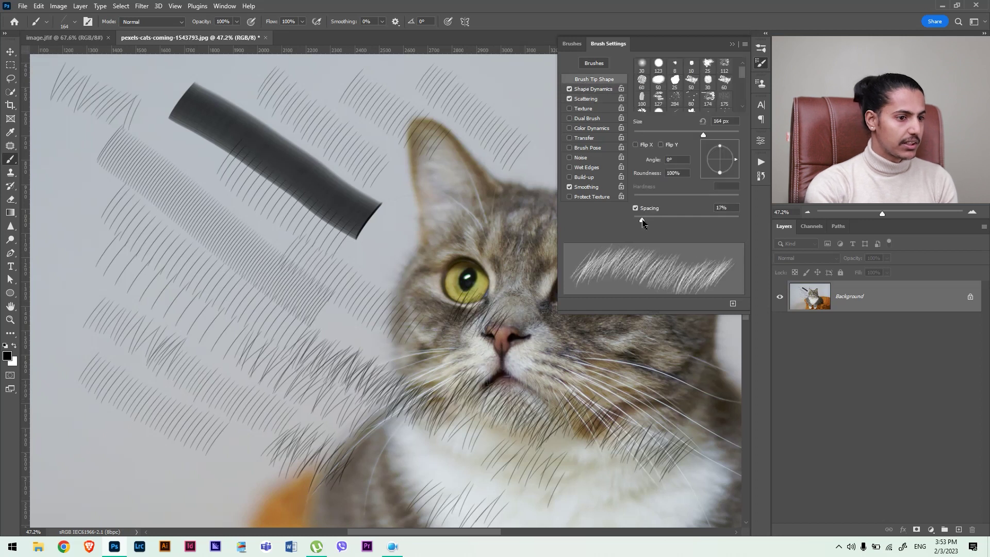
pyautogui.moveTo(389, 235); pyautogui.dragTo(446, 289)
pyautogui.moveTo(434, 211); pyautogui.dragTo(511, 291)
pyautogui.moveTo(477, 178); pyautogui.dragTo(530, 228)
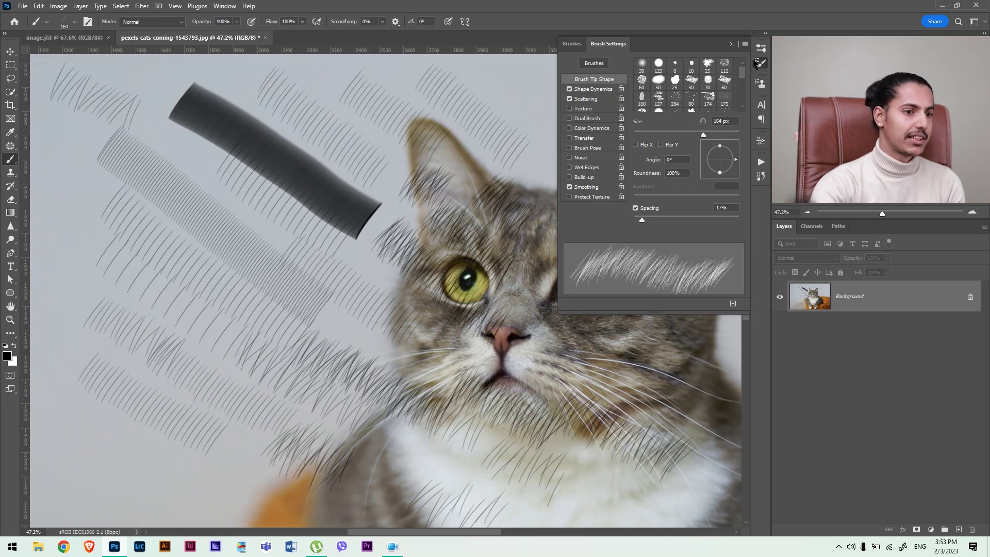
# Step: Save the current brush as a new preset named HAIR BRUSH 2000, including its size and tool settings
pyautogui.click(745, 45)
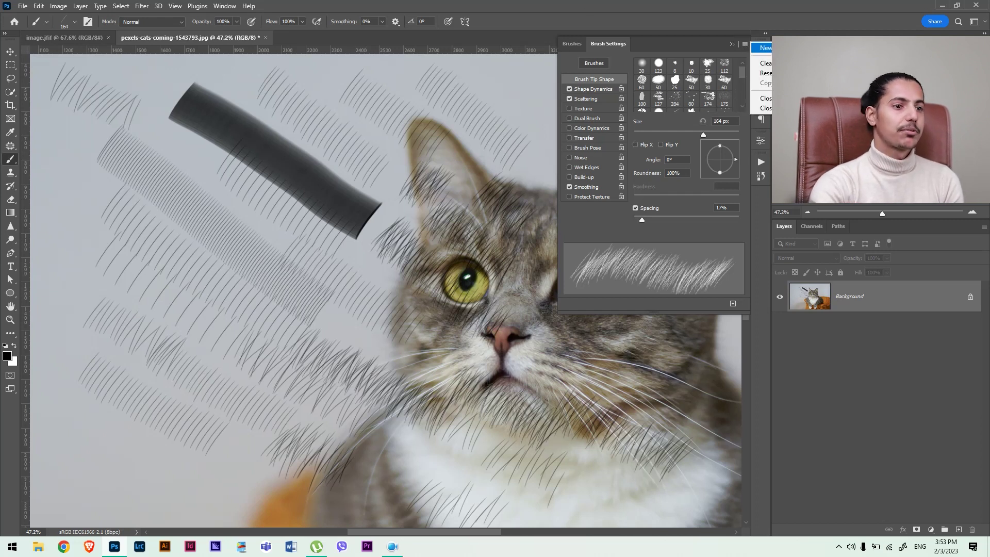
pyautogui.click(764, 48)
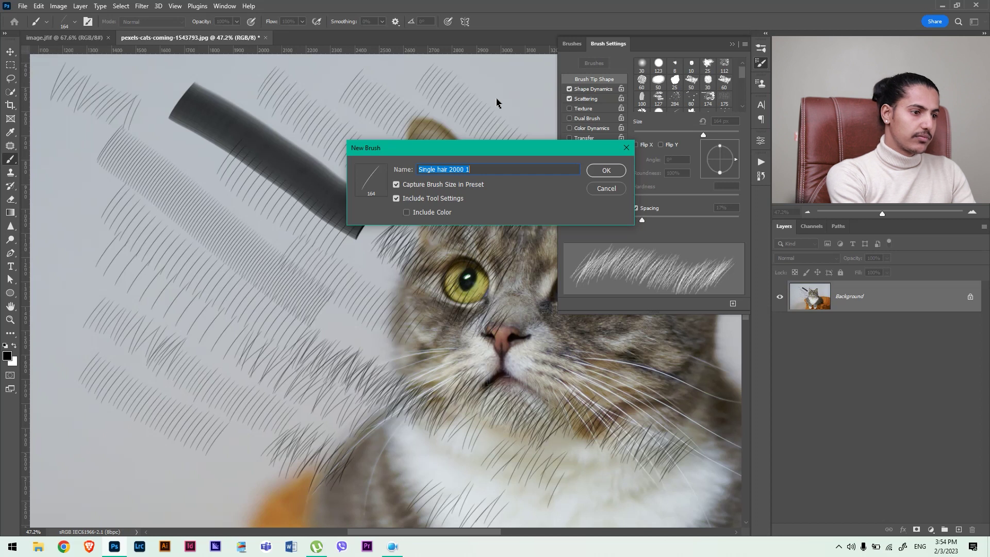
pyautogui.write('HA')
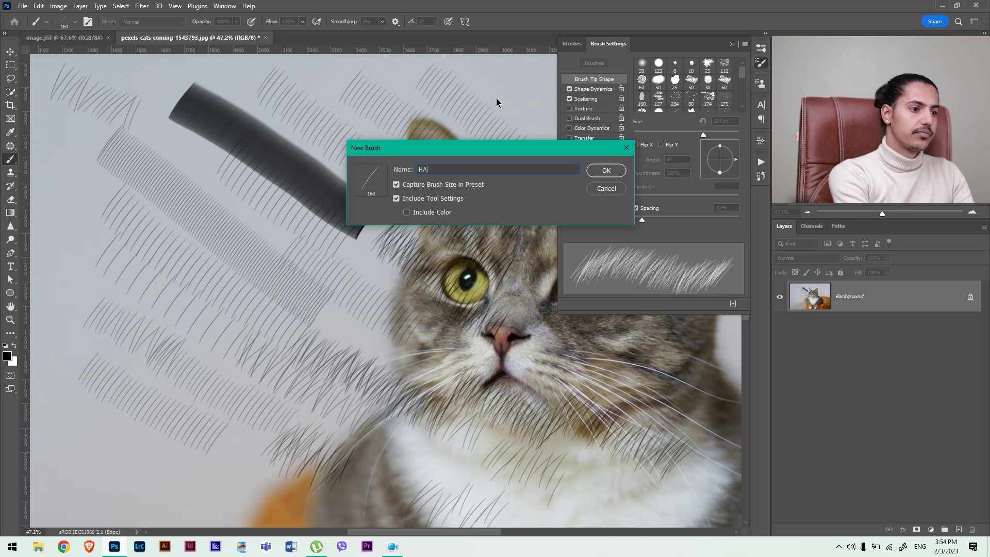
pyautogui.press('BackSpace')
pyautogui.press('BackSpace')
pyautogui.press('BackSpace')
pyautogui.press('BackSpace')
pyautogui.write('AIR BRUSH 2000')
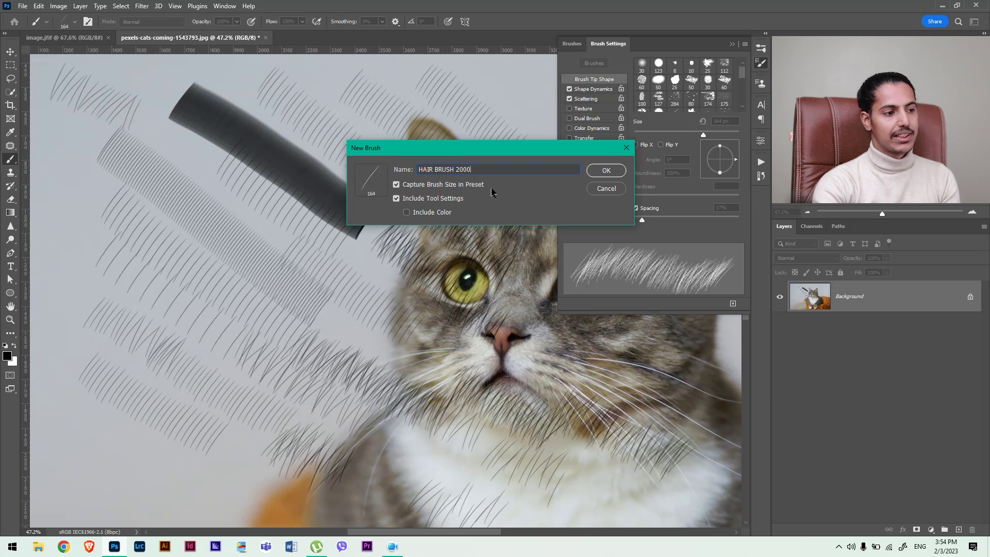
pyautogui.click(606, 170)
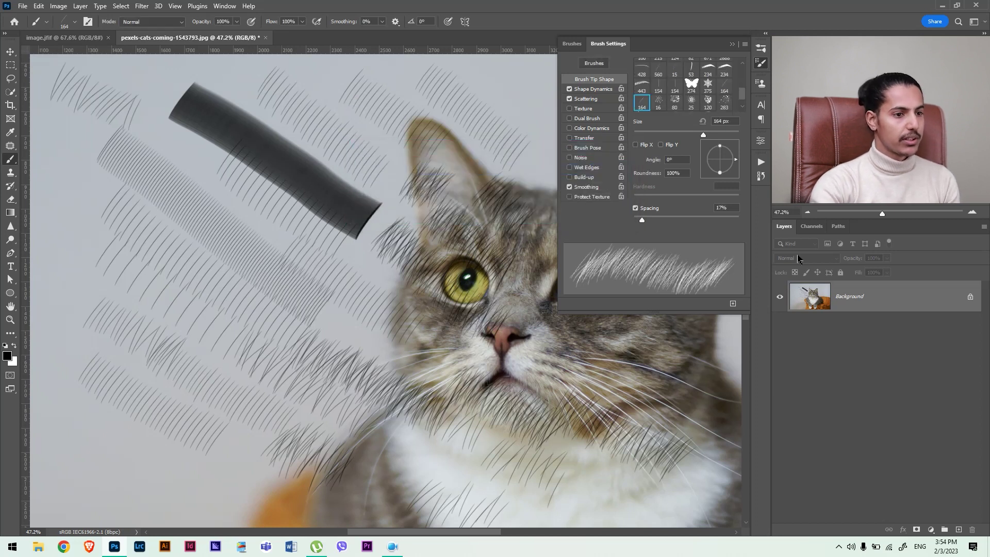
pyautogui.click(732, 44)
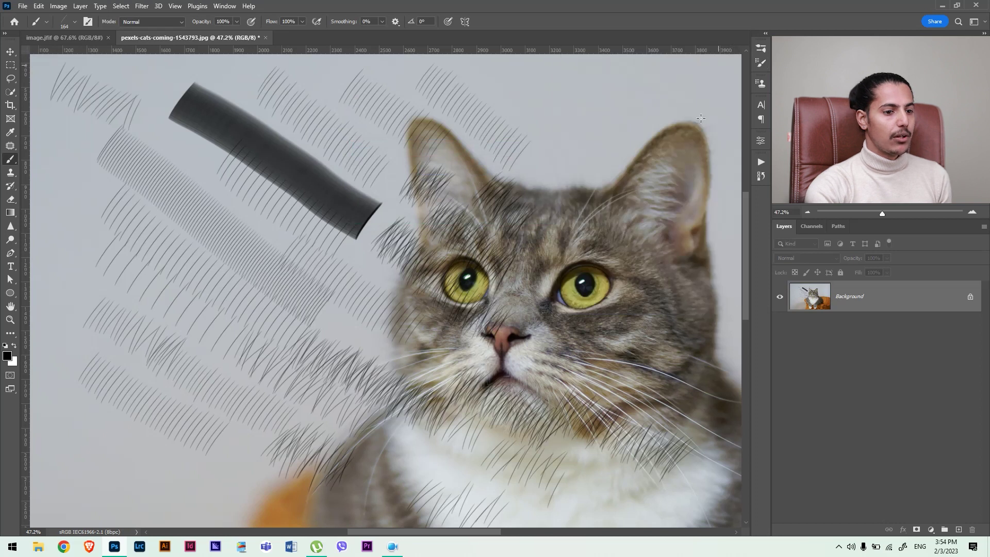
# Step: Revert the cat photo to its saved version and automatically select its subject
pyautogui.click(23, 6)
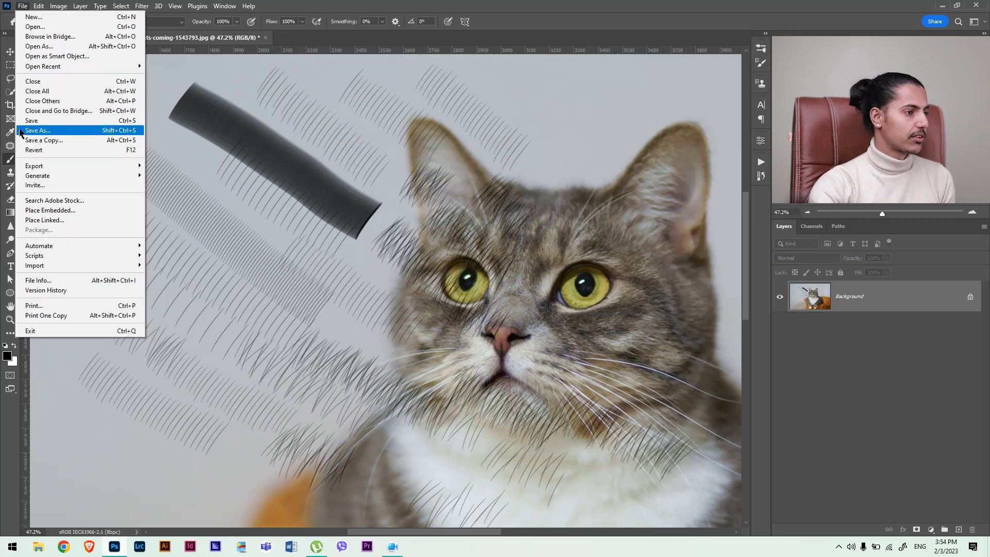
pyautogui.click(42, 150)
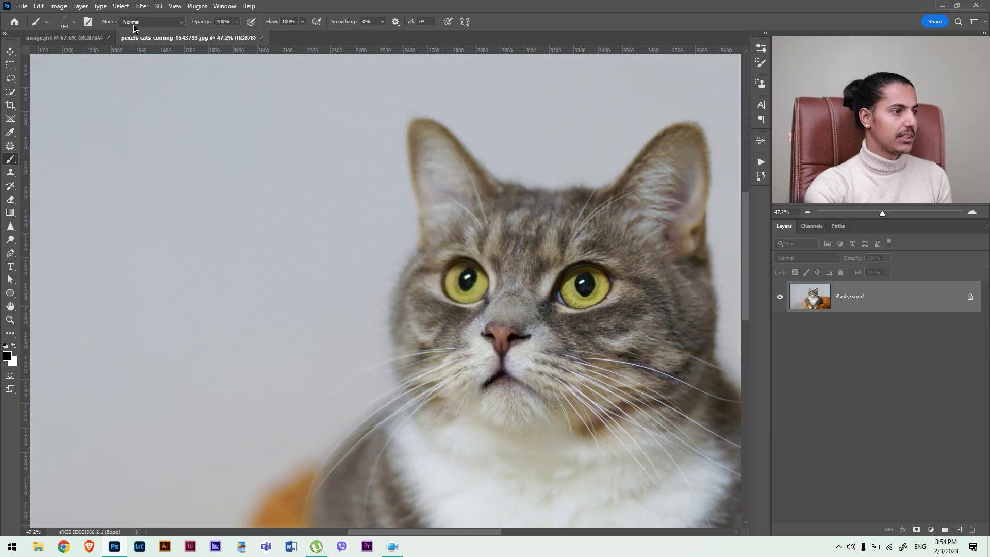
pyautogui.click(121, 7)
pyautogui.click(143, 126)
pyautogui.moveTo(621, 276); pyautogui.dragTo(553, 275)
pyautogui.moveTo(554, 276); pyautogui.dragTo(400, 199)
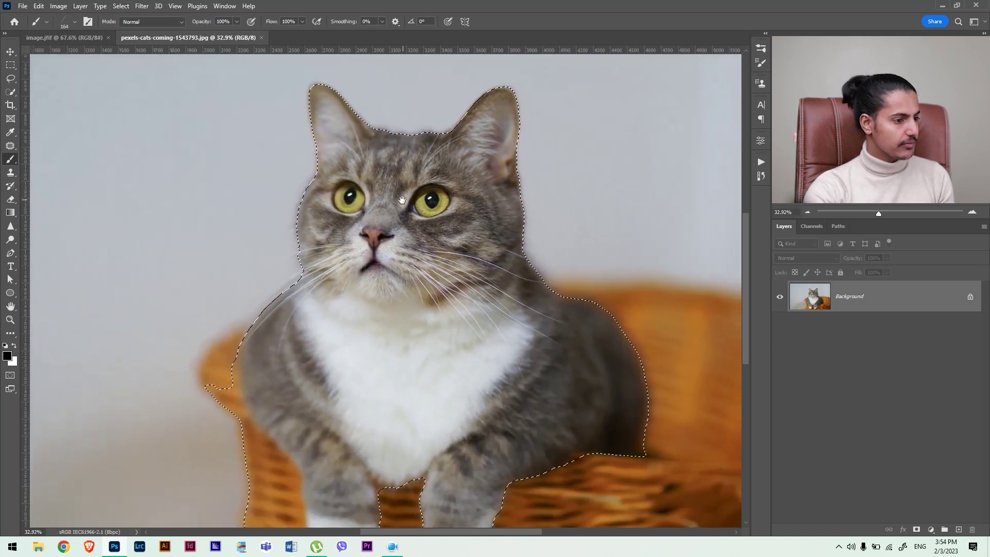
pyautogui.moveTo(496, 277); pyautogui.dragTo(455, 276)
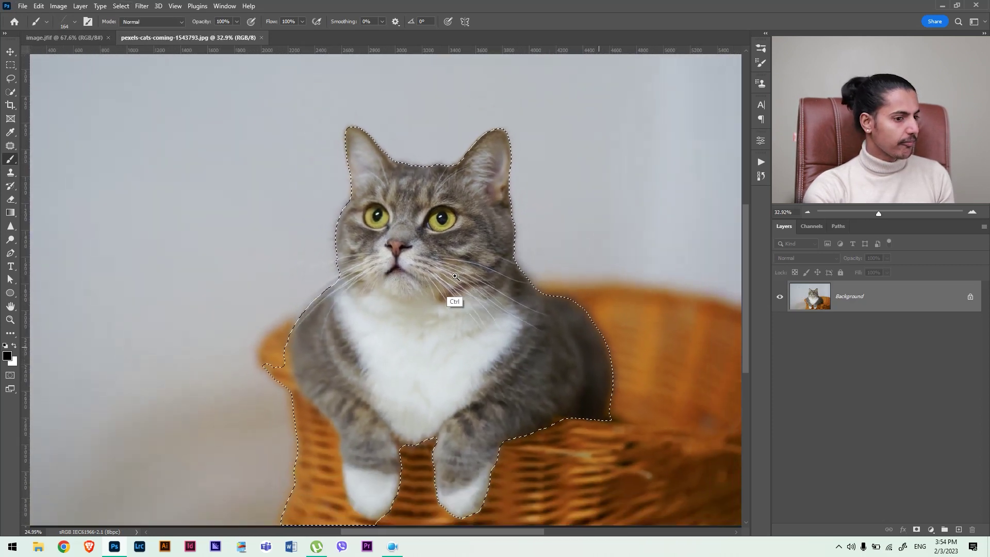
pyautogui.scroll(-2, 455, 276)
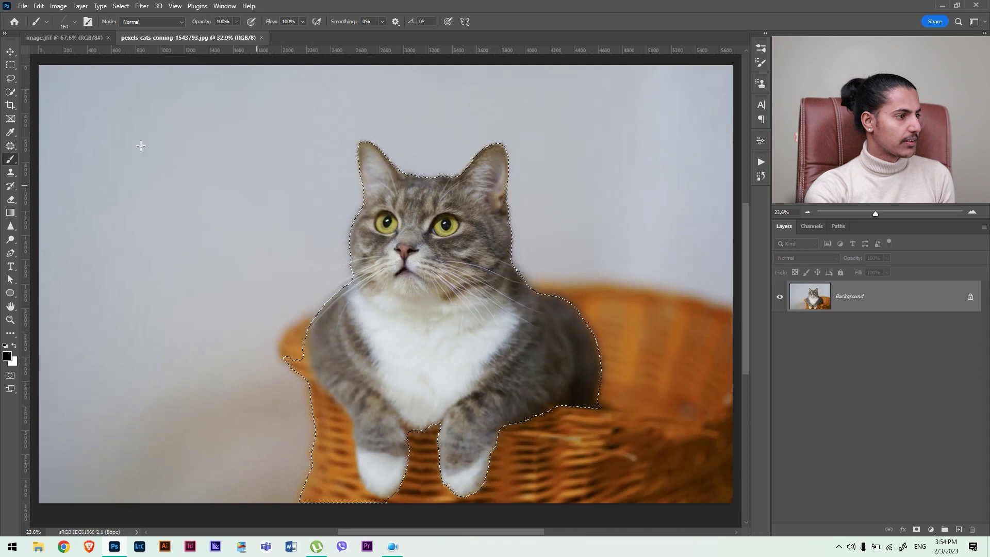
# Step: Add the missing parts of the wicker basket to the cat selection with the Lasso tool
pyautogui.click(11, 79)
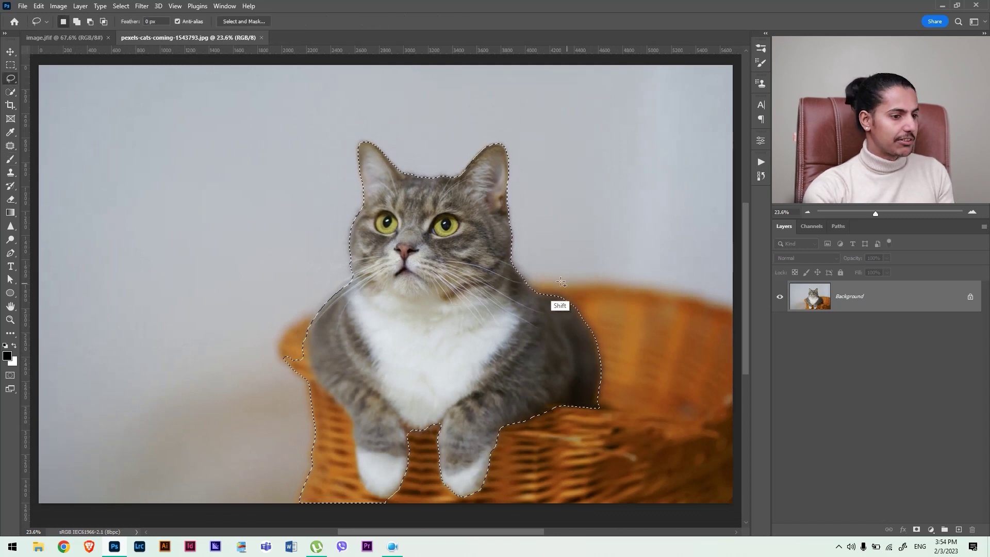
pyautogui.moveTo(519, 283)
pyautogui.mouseDown()
pyautogui.moveTo(638, 293)
pyautogui.moveTo(717, 314)
pyautogui.moveTo(783, 385)
pyautogui.moveTo(334, 299)
pyautogui.moveTo(278, 338)
pyautogui.moveTo(277, 352)
pyautogui.moveTo(305, 374)
pyautogui.mouseUp()
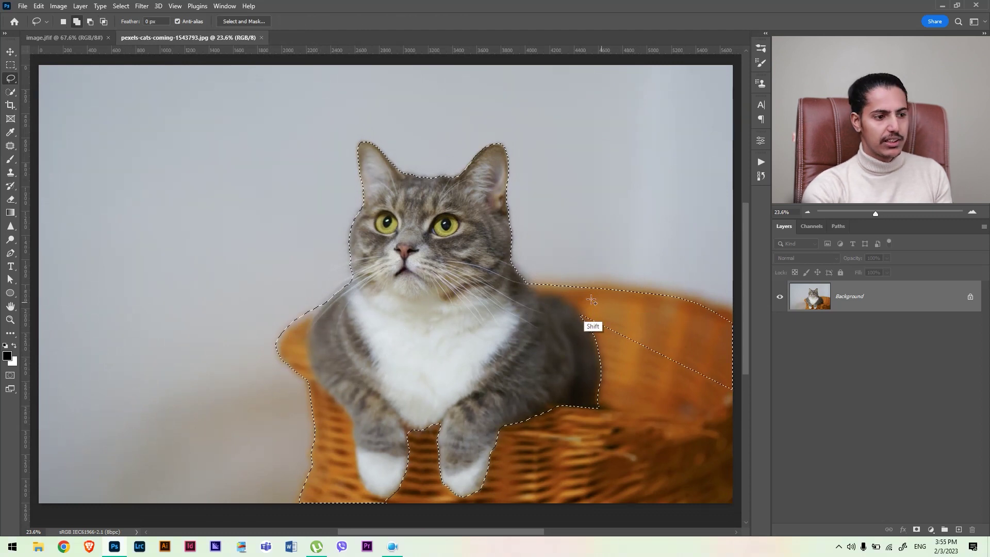
pyautogui.moveTo(649, 298)
pyautogui.mouseDown()
pyautogui.moveTo(737, 337)
pyautogui.moveTo(744, 522)
pyautogui.moveTo(392, 526)
pyautogui.moveTo(367, 507)
pyautogui.moveTo(377, 436)
pyautogui.moveTo(421, 396)
pyautogui.moveTo(593, 324)
pyautogui.mouseUp()
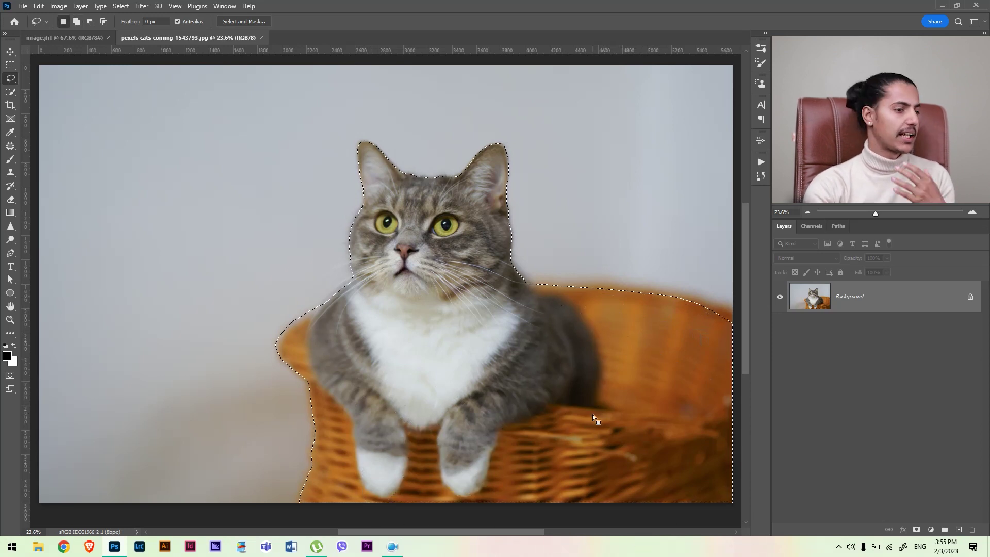
# Step: Duplicate the Background layer and add a layer mask to the copy from the selection
pyautogui.moveTo(454, 172); pyautogui.dragTo(487, 176)
pyautogui.moveTo(201, 426)
pyautogui.mouseDown()
pyautogui.moveTo(237, 424)
pyautogui.moveTo(201, 423)
pyautogui.mouseUp()
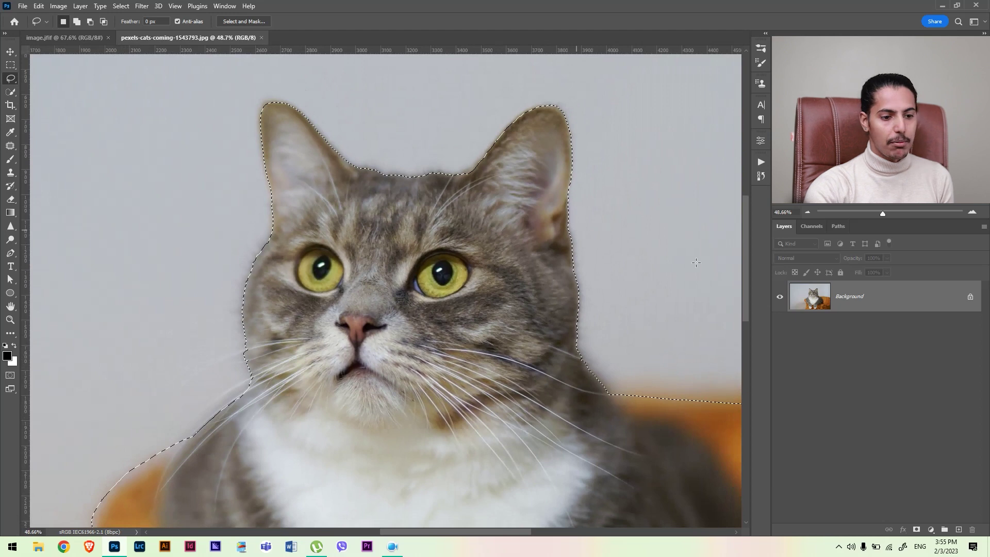
pyautogui.moveTo(909, 306); pyautogui.dragTo(959, 529)
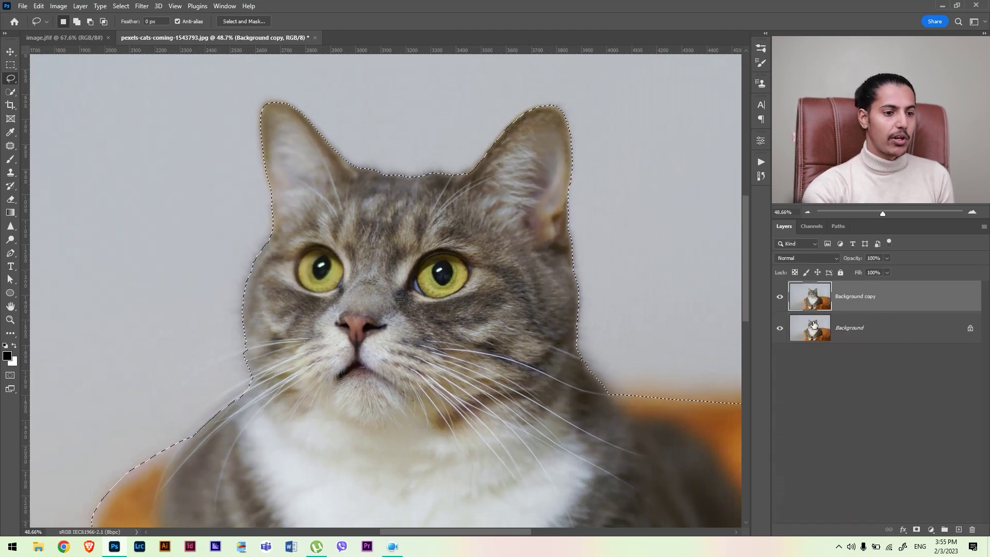
pyautogui.click(917, 530)
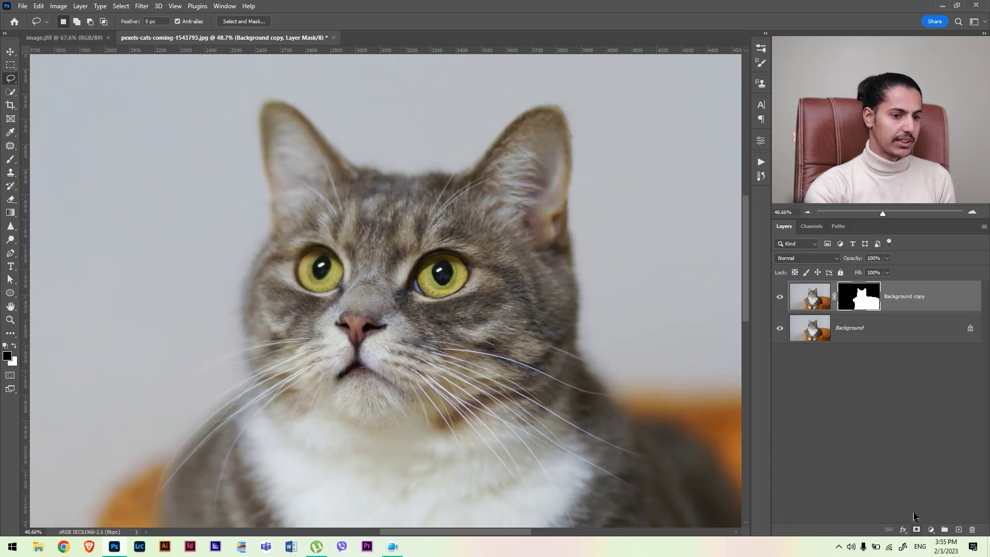
# Step: Hide the original Background layer and add a solid color fill of ffdada between it and the masked cat
pyautogui.click(780, 328)
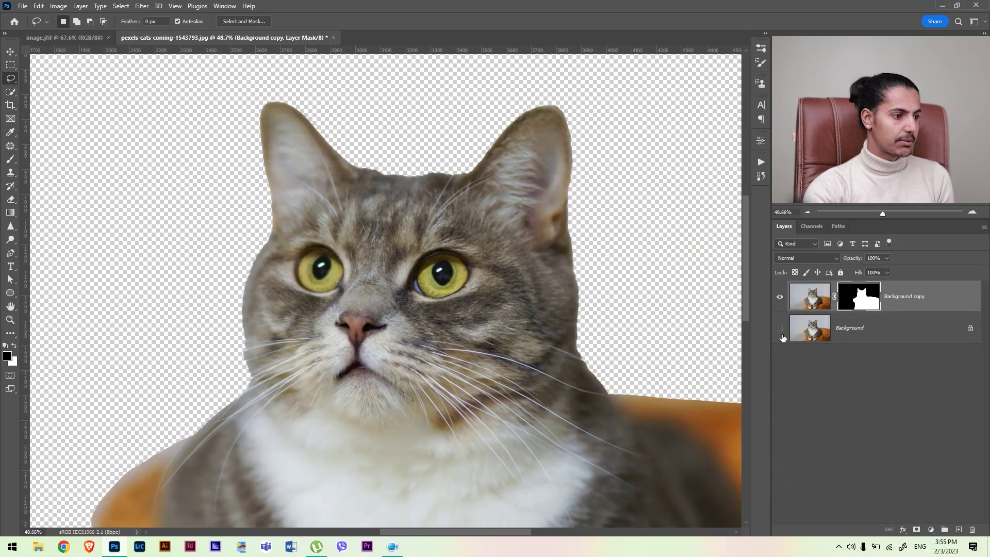
pyautogui.click(899, 326)
pyautogui.click(931, 531)
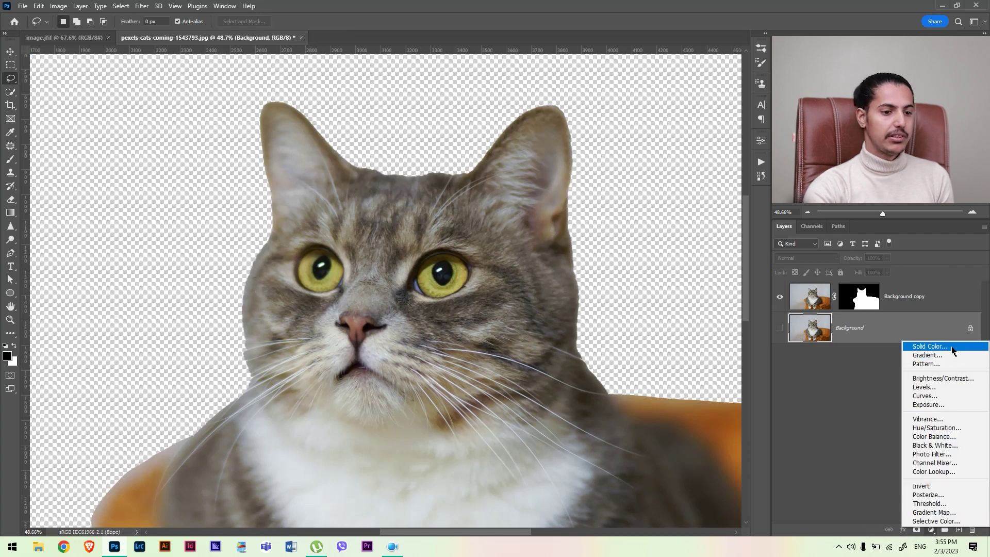
pyautogui.click(952, 350)
pyautogui.moveTo(565, 178); pyautogui.dragTo(565, 139)
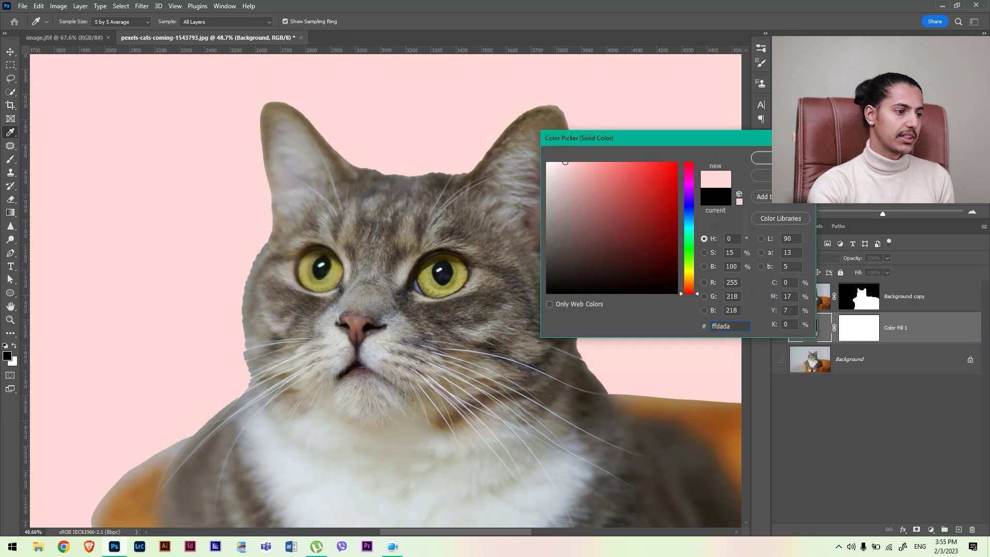
pyautogui.press('Return')
# Step: Activate the layer mask of the Background copy layer for editing
pyautogui.click(848, 305)
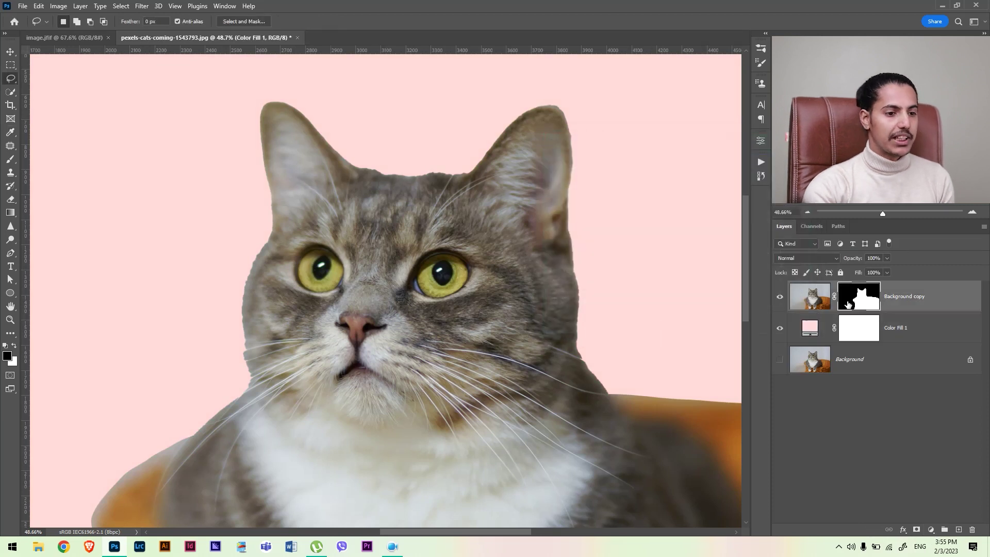
pyautogui.scroll(4, 283, 257)
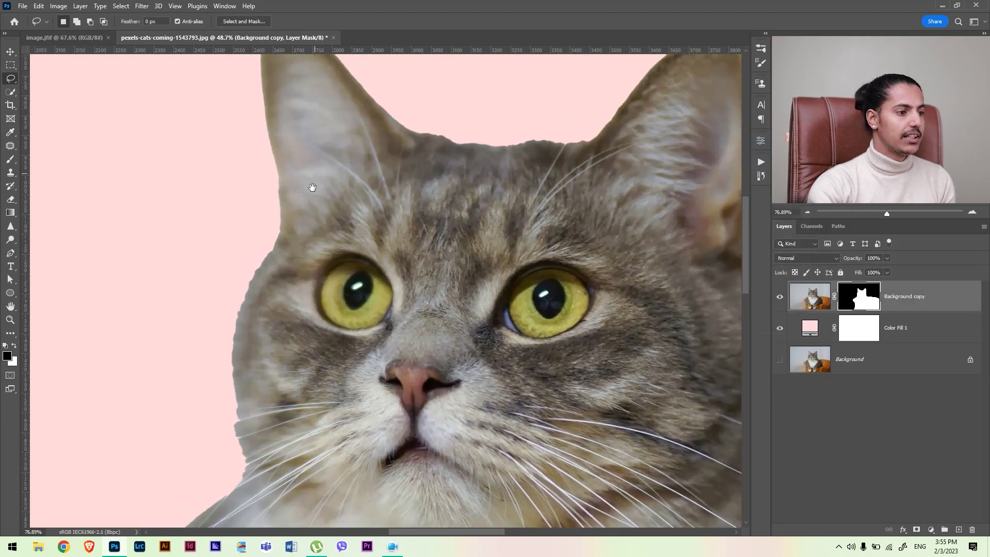
pyautogui.moveTo(312, 188); pyautogui.dragTo(353, 258)
pyautogui.keyDown('shift'); pyautogui.click(866, 299); pyautogui.keyUp('shift')
pyautogui.keyDown('shift'); pyautogui.click(866, 299); pyautogui.keyUp('shift')
pyautogui.keyDown('shift'); pyautogui.click(865, 299); pyautogui.keyUp('shift')
pyautogui.keyDown('shift'); pyautogui.click(864, 299); pyautogui.keyUp('shift')
pyautogui.keyDown('shift'); pyautogui.click(864, 299); pyautogui.keyUp('shift')
pyautogui.keyDown('shift'); pyautogui.click(863, 299); pyautogui.keyUp('shift')
pyautogui.keyDown('shift'); pyautogui.click(863, 298); pyautogui.keyUp('shift')
pyautogui.keyDown('shift'); pyautogui.click(862, 298); pyautogui.keyUp('shift')
pyautogui.keyDown('shift'); pyautogui.click(861, 298); pyautogui.keyUp('shift')
pyautogui.keyDown('shift'); pyautogui.click(861, 297); pyautogui.keyUp('shift')
pyautogui.keyDown('shift'); pyautogui.click(858, 297); pyautogui.keyUp('shift')
pyautogui.keyDown('shift'); pyautogui.click(855, 295); pyautogui.keyUp('shift')
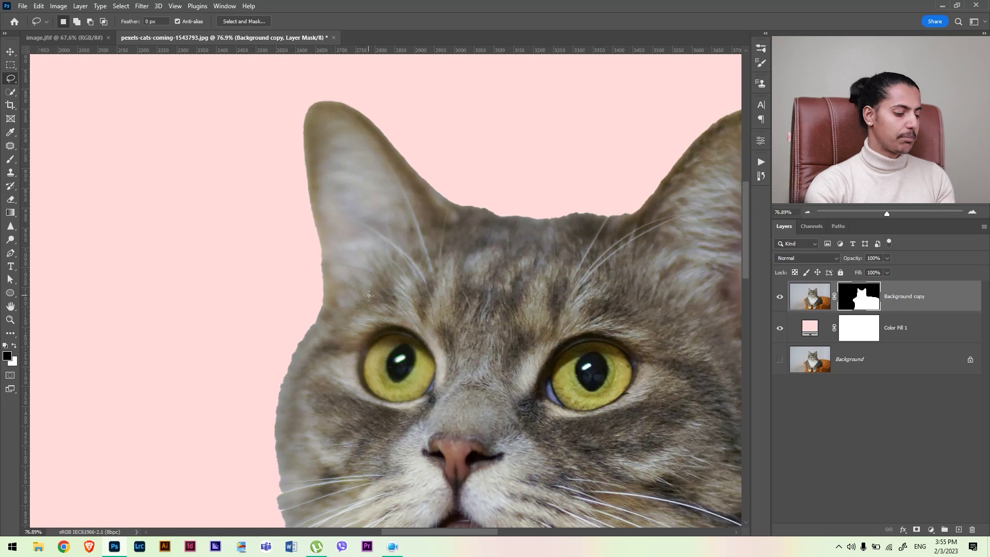
# Step: Choose the Brush tool with the HAIR BRUSH 2000 preset and rotate its tip to -67°
pyautogui.press('b')
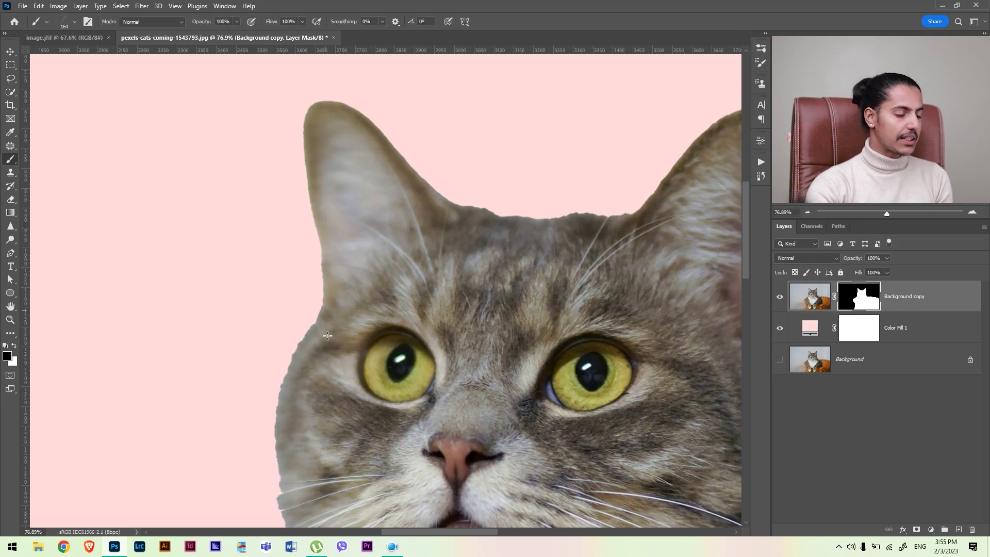
pyautogui.rightClick(440, 312)
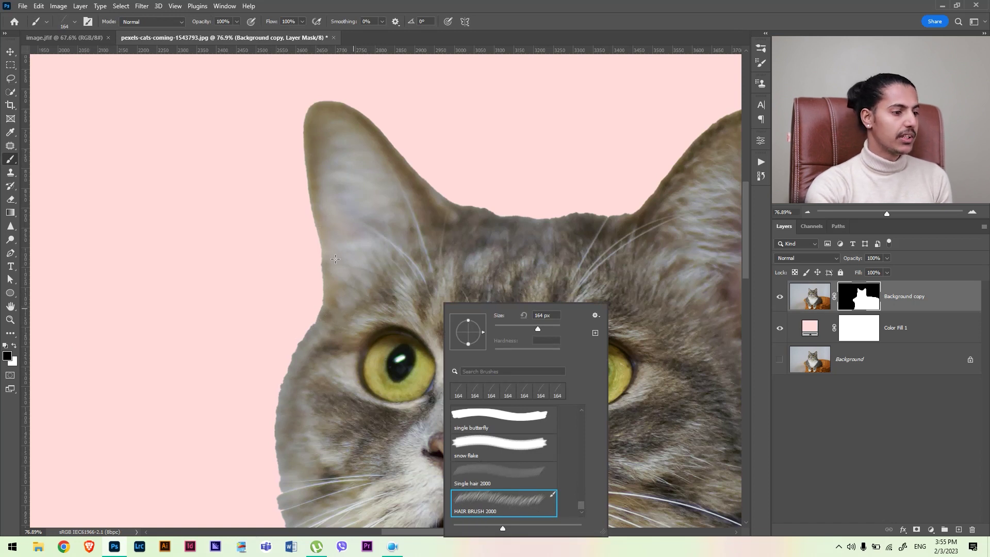
pyautogui.press('Return')
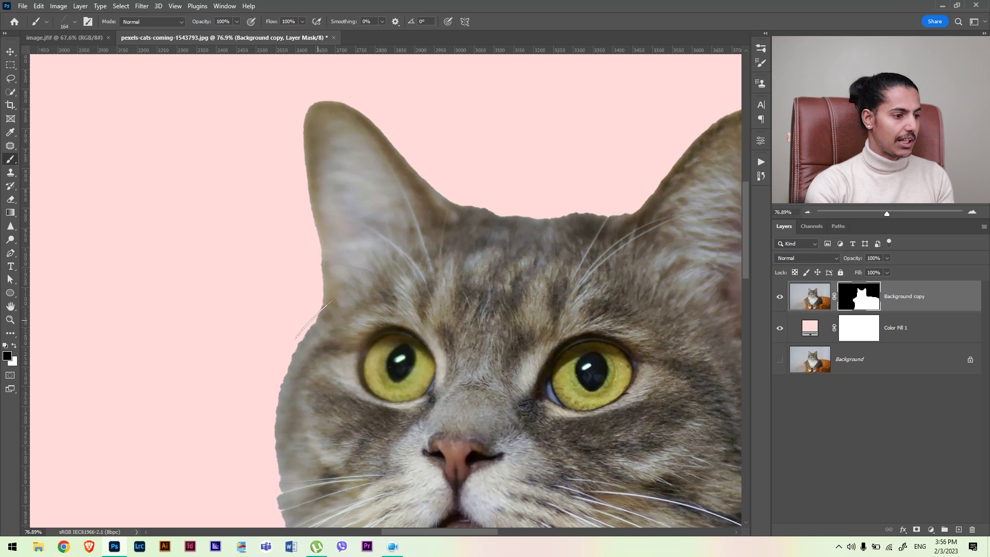
pyautogui.rightClick(309, 330)
pyautogui.moveTo(410, 329)
pyautogui.mouseDown()
pyautogui.moveTo(363, 339)
pyautogui.moveTo(325, 370)
pyautogui.mouseUp()
pyautogui.press('Return')
# Step: Reduce the brush to 50 px and paint black hair strokes on the mask along the cat's left cheek, from below the ear to the whiskers
pyautogui.moveTo(314, 330); pyautogui.dragTo(340, 264)
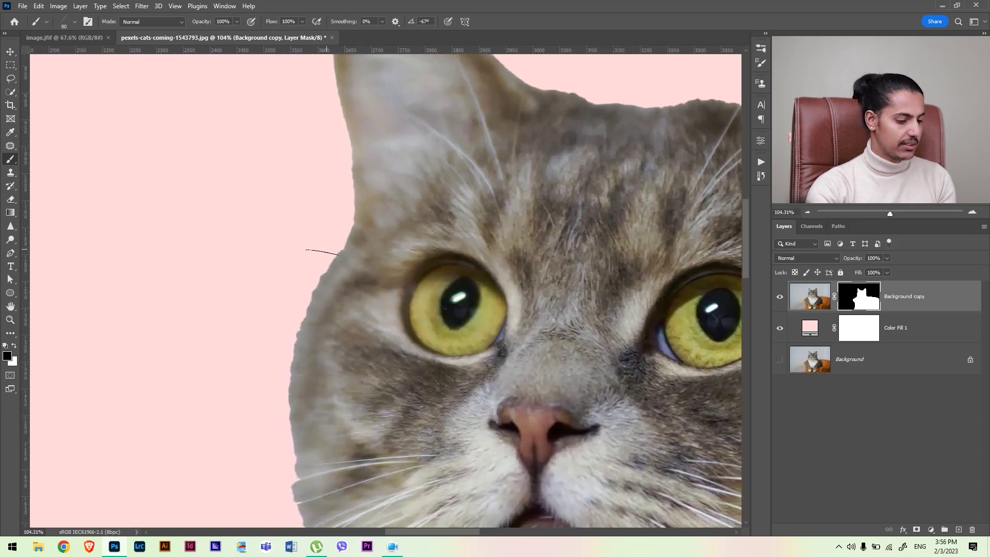
pyautogui.press('[')
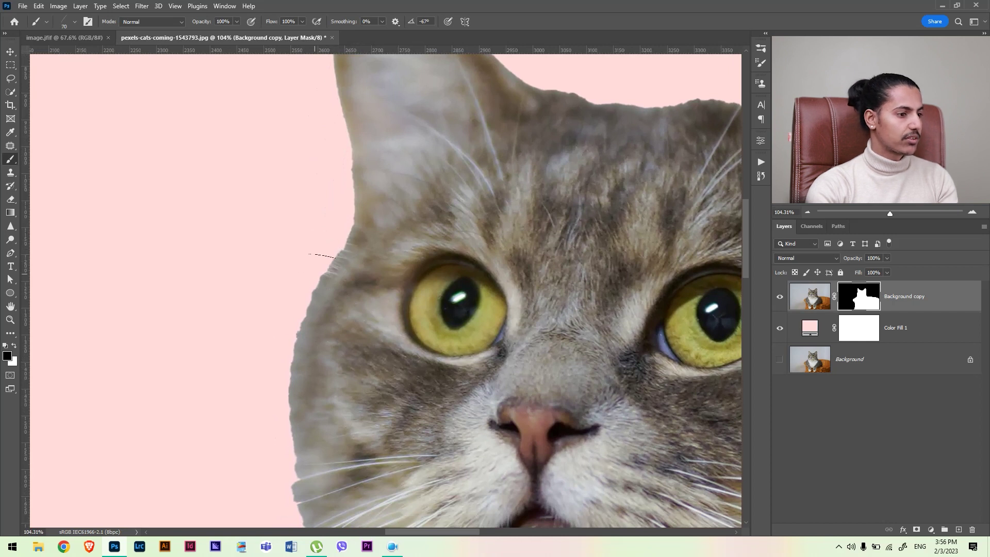
pyautogui.press('[')
pyautogui.moveTo(326, 262)
pyautogui.mouseDown()
pyautogui.moveTo(299, 316)
pyautogui.moveTo(315, 299)
pyautogui.moveTo(312, 312)
pyautogui.moveTo(305, 301)
pyautogui.mouseUp()
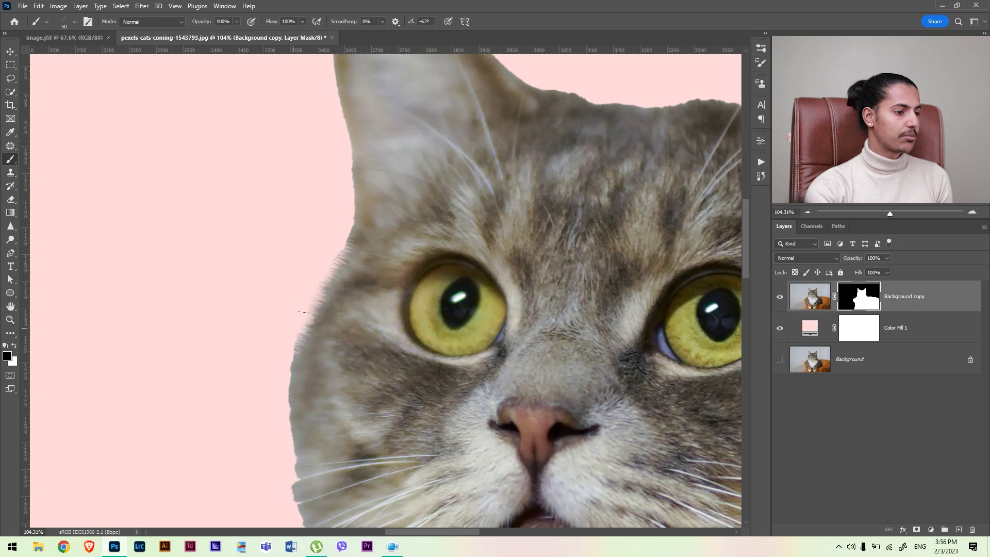
pyautogui.moveTo(285, 357)
pyautogui.mouseDown()
pyautogui.moveTo(289, 332)
pyautogui.moveTo(291, 397)
pyautogui.mouseUp()
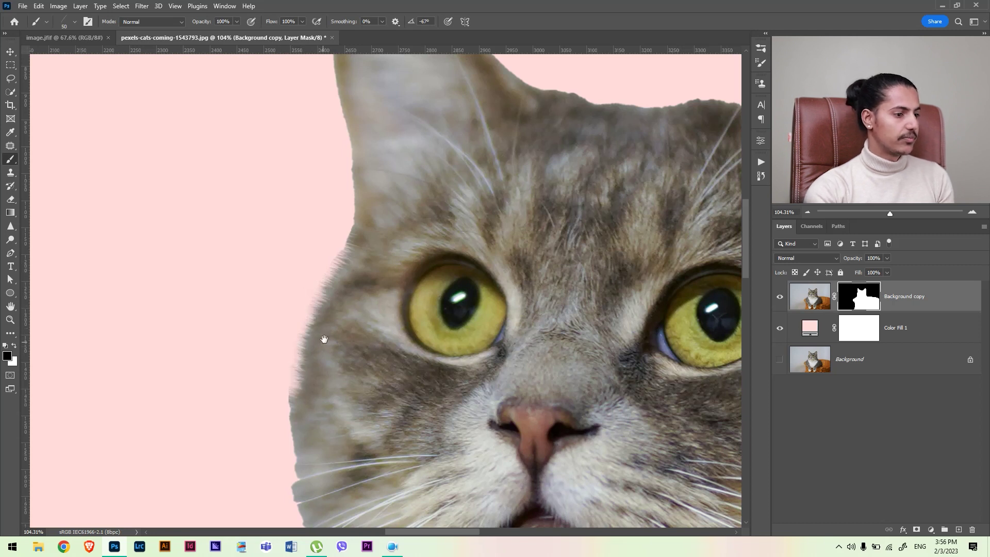
pyautogui.moveTo(325, 341); pyautogui.dragTo(322, 265)
pyautogui.moveTo(273, 331)
pyautogui.mouseDown()
pyautogui.moveTo(281, 333)
pyautogui.moveTo(282, 303)
pyautogui.moveTo(282, 371)
pyautogui.moveTo(361, 270)
pyautogui.mouseUp()
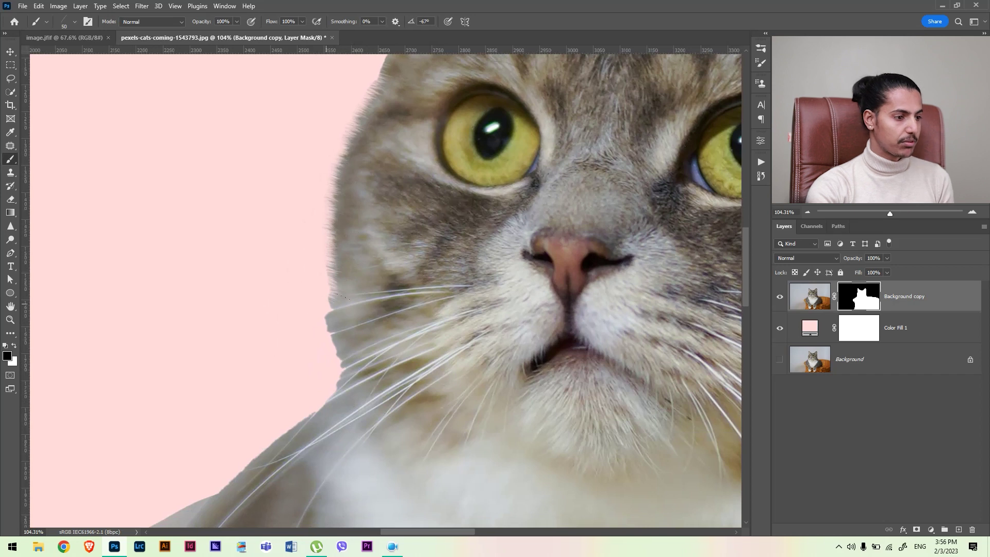
# Step: Rotate the hair brush tip to -24° and refine the mask edge around the whiskers on the cat's left cheek
pyautogui.rightClick(326, 311)
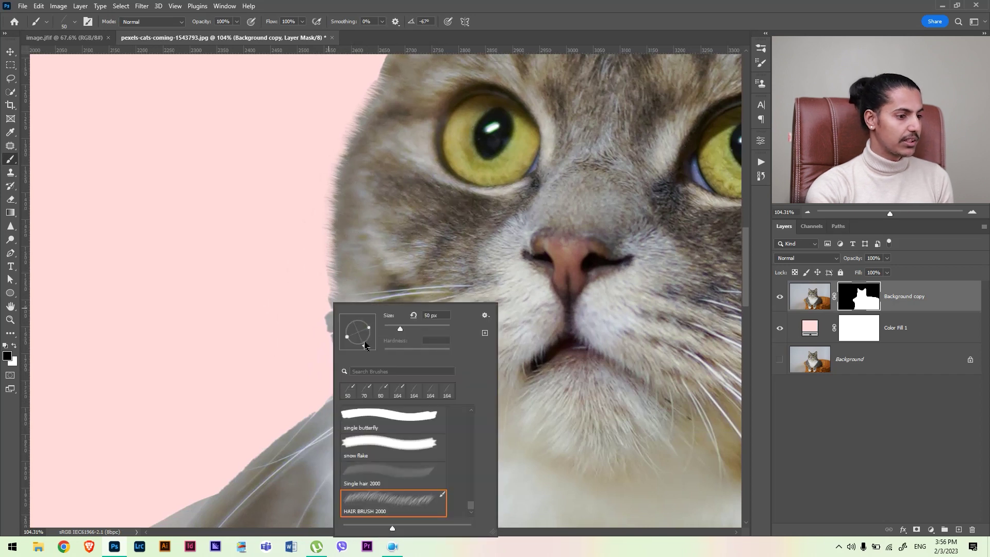
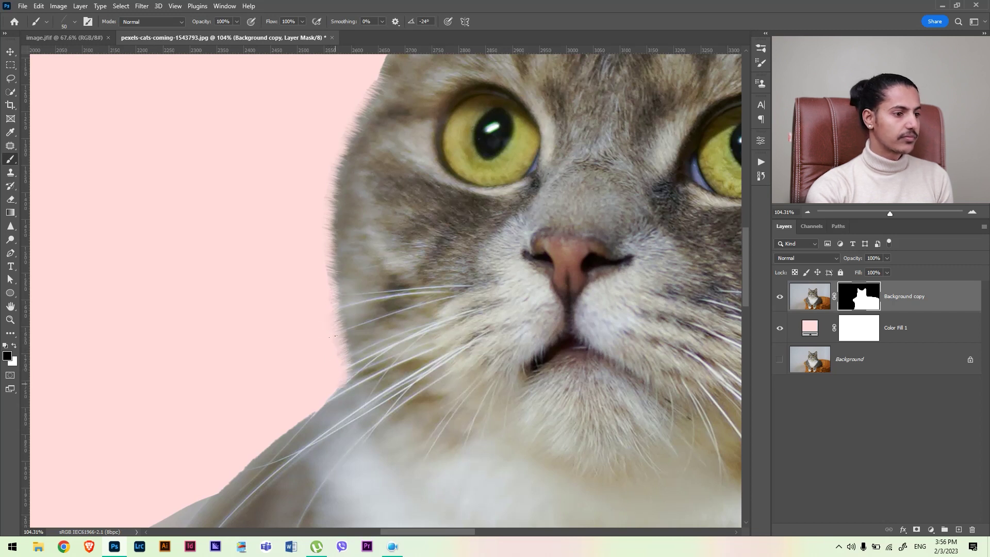
# Step: Rotate the hair brush tip to -79° and paint black hair strokes on the mask along the cat's left ear, up its outer edge to the tip
pyautogui.moveTo(374, 172); pyautogui.dragTo(327, 329)
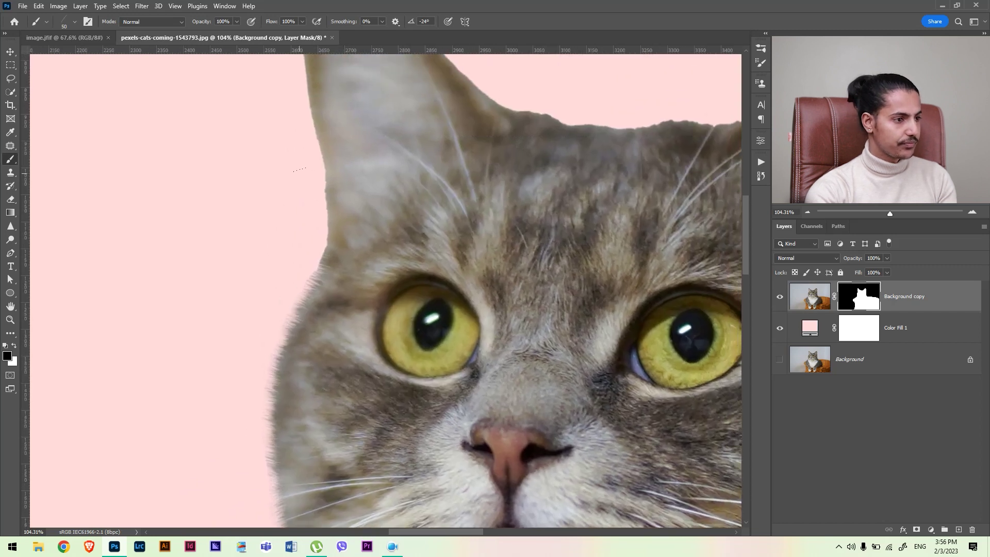
pyautogui.rightClick(379, 162)
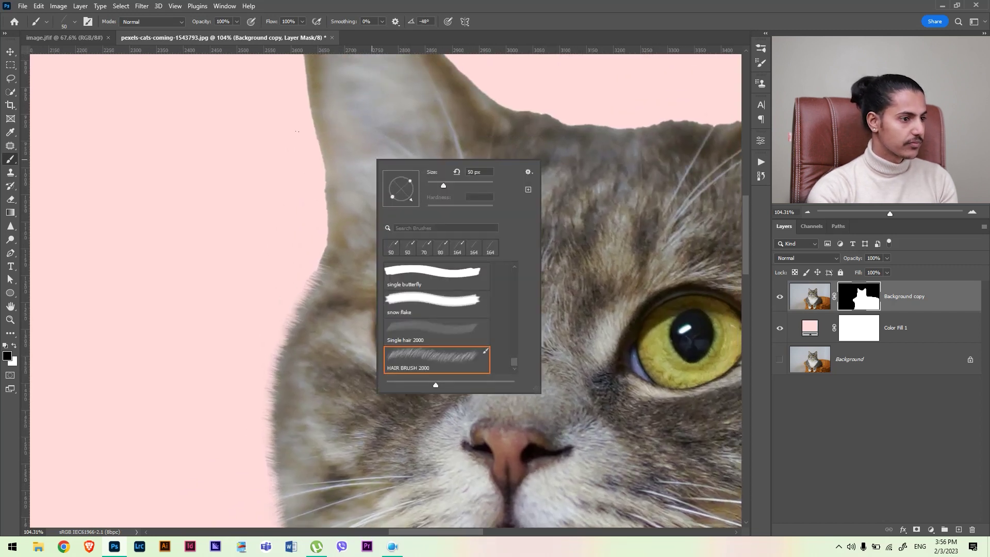
pyautogui.click(296, 139)
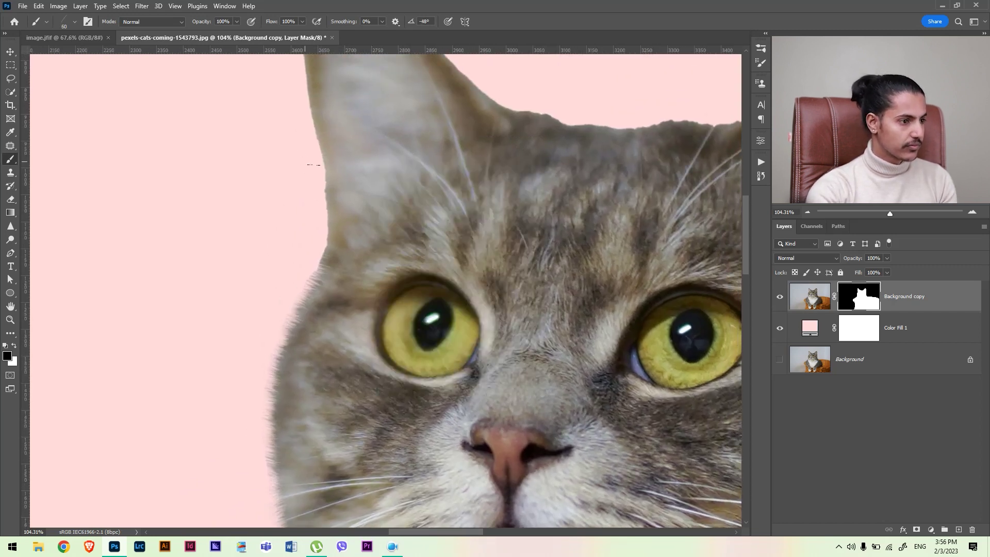
pyautogui.rightClick(347, 151)
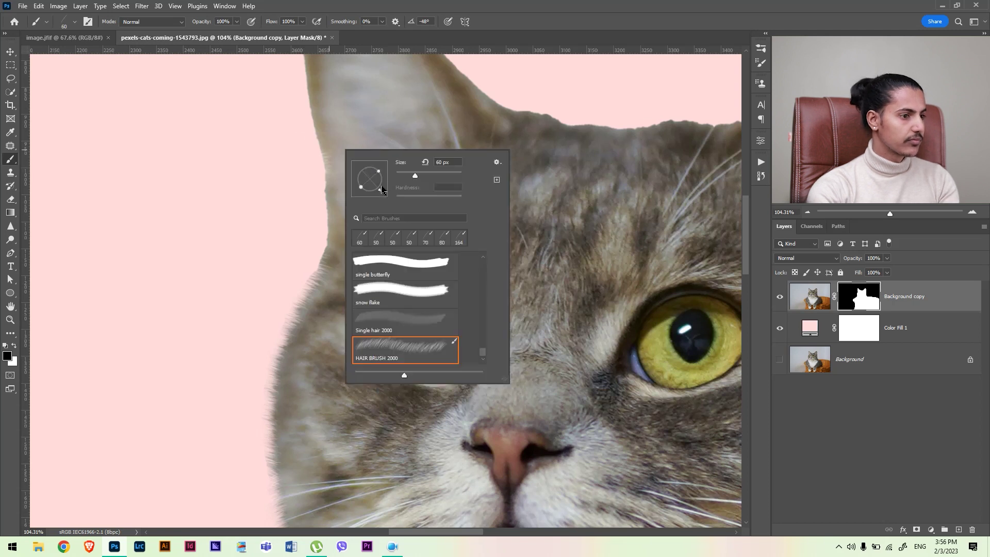
pyautogui.press('Escape')
pyautogui.moveTo(315, 163)
pyautogui.mouseDown()
pyautogui.moveTo(320, 217)
pyautogui.moveTo(325, 163)
pyautogui.moveTo(325, 236)
pyautogui.moveTo(308, 266)
pyautogui.mouseUp()
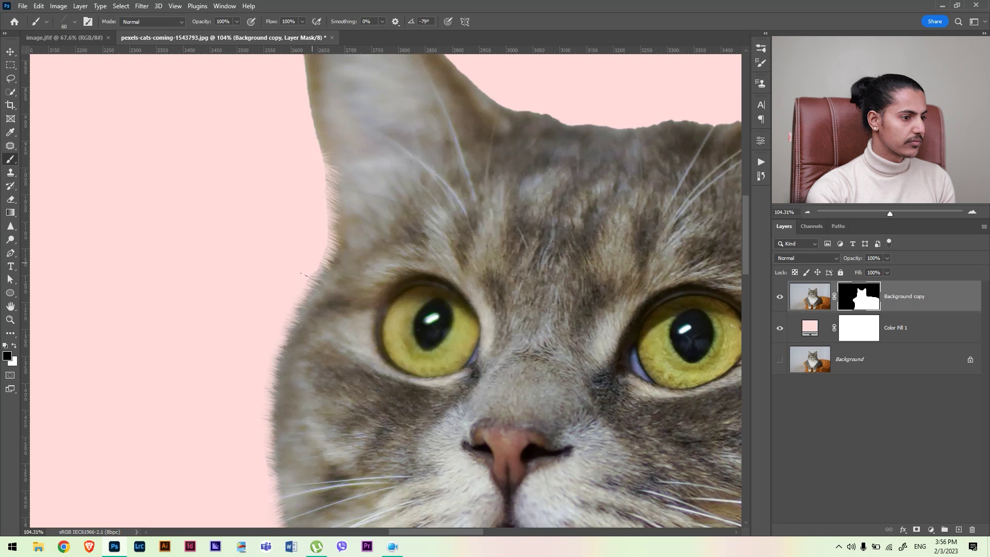
pyautogui.click(323, 207)
pyautogui.moveTo(331, 171); pyautogui.dragTo(317, 303)
pyautogui.moveTo(283, 142)
pyautogui.mouseDown()
pyautogui.moveTo(309, 287)
pyautogui.moveTo(282, 185)
pyautogui.moveTo(293, 233)
pyautogui.mouseUp()
pyautogui.moveTo(283, 128)
pyautogui.mouseDown()
pyautogui.moveTo(278, 169)
pyautogui.moveTo(272, 128)
pyautogui.mouseUp()
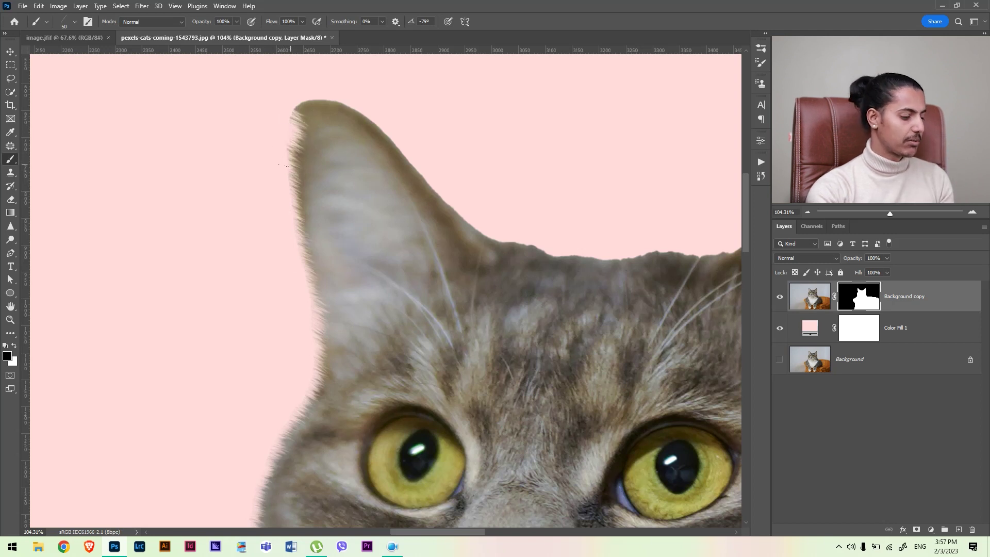
# Step: Reduce the hair brush to 35 px, rotate its tip to -114° and paint black fur strokes over the rounded tip of the left ear
pyautogui.scroll(3, 338, 150)
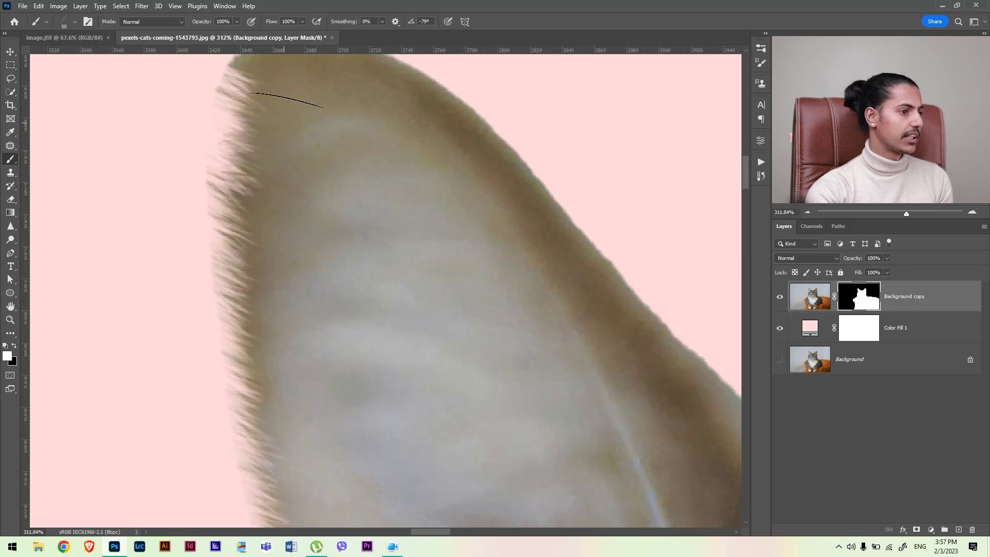
pyautogui.press('x')
pyautogui.press('[')
pyautogui.press('[')
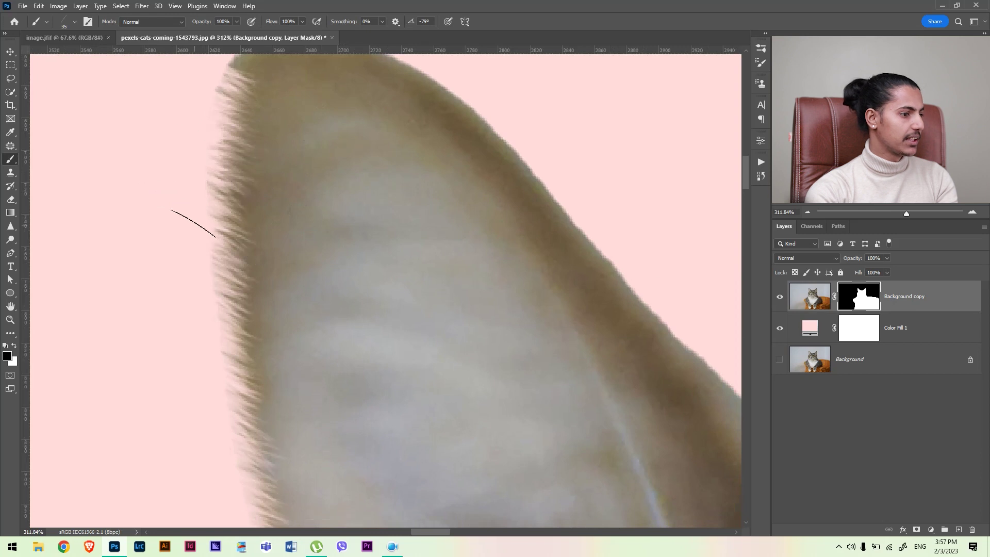
pyautogui.scroll(3, 219, 172)
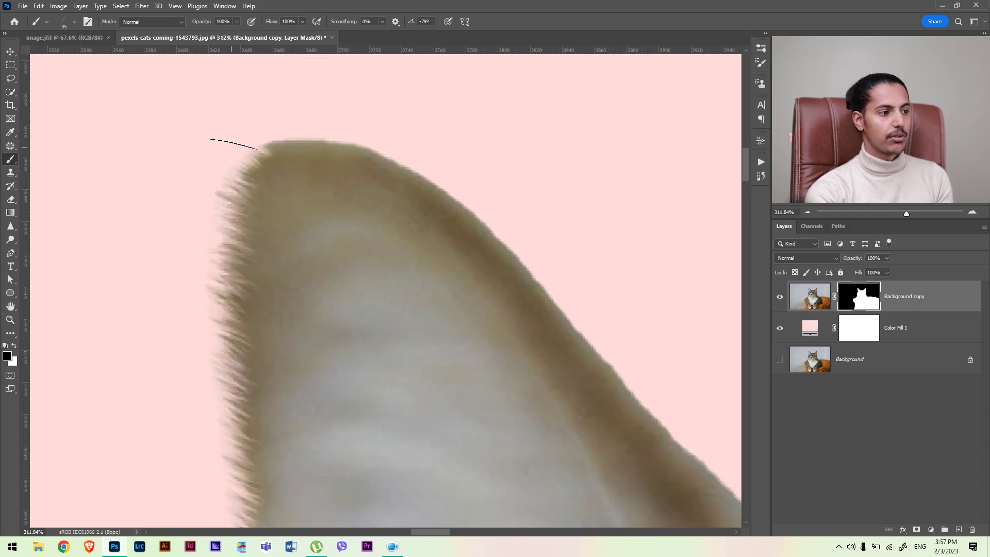
pyautogui.rightClick(370, 139)
pyautogui.click(391, 170)
pyautogui.moveTo(302, 132); pyautogui.dragTo(267, 130)
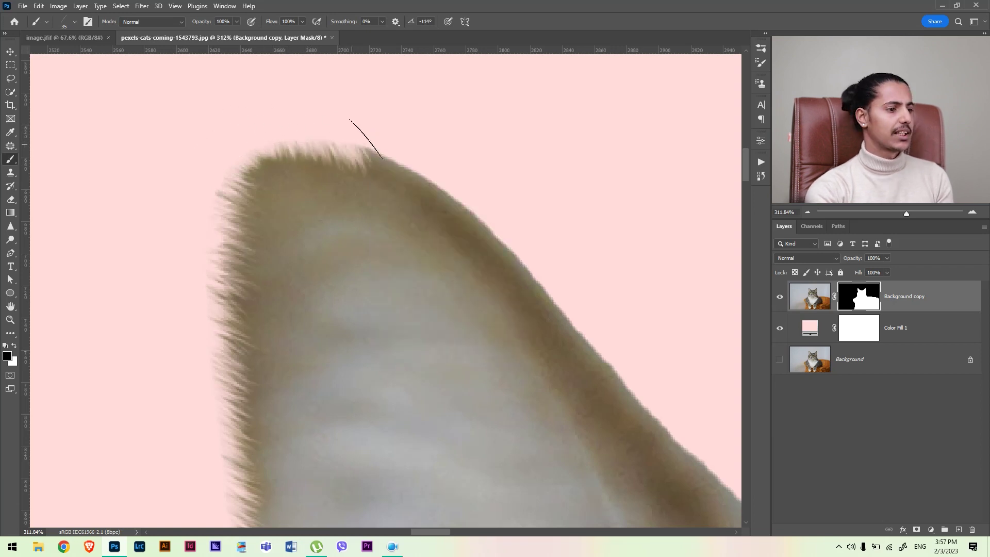
# Step: Rotate the hair brush tip to -139° and paint fur strokes down the left ear's inner slope to where it meets the head
pyautogui.rightClick(497, 209)
pyautogui.press('Return')
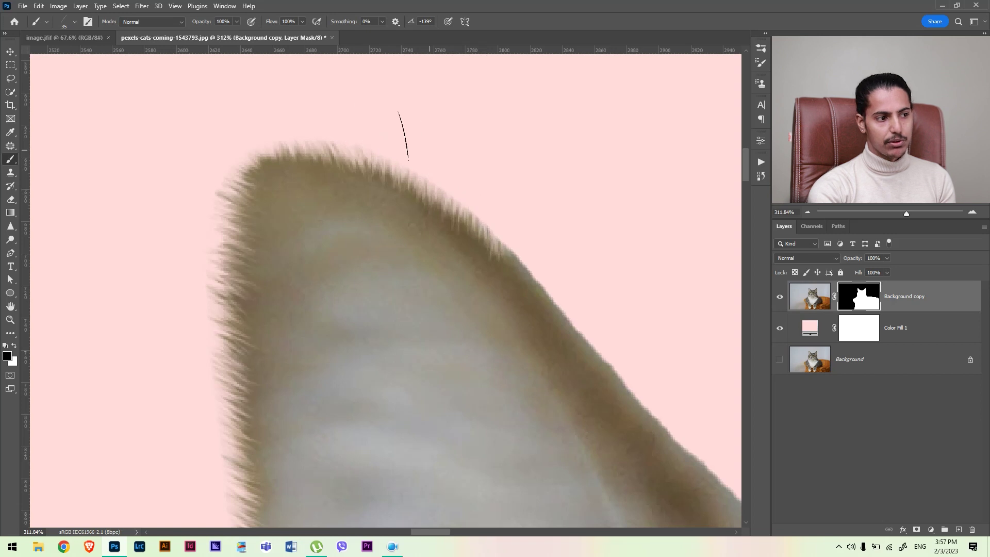
pyautogui.moveTo(436, 191); pyautogui.dragTo(353, 129)
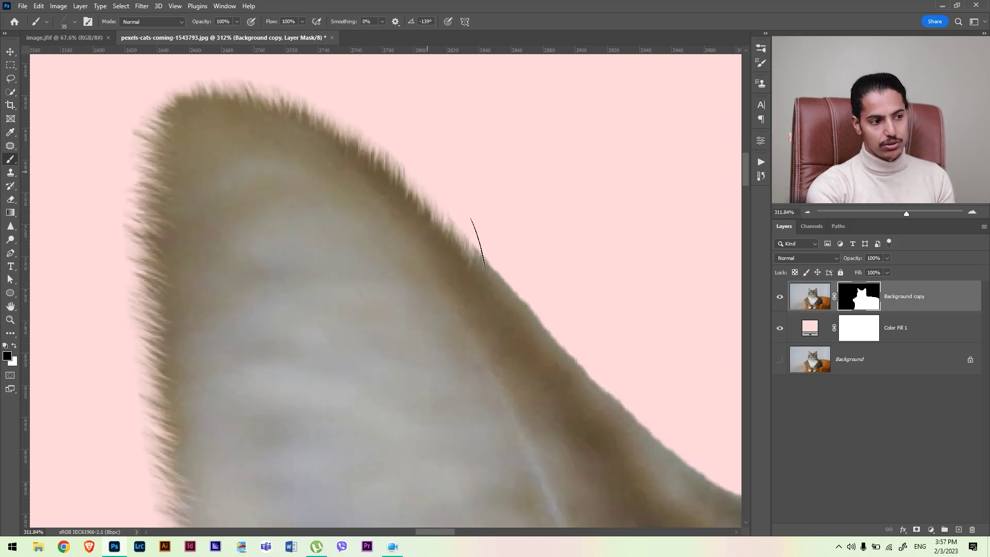
pyautogui.moveTo(537, 287); pyautogui.dragTo(452, 215)
pyautogui.moveTo(392, 183); pyautogui.dragTo(481, 280)
pyautogui.moveTo(400, 196); pyautogui.dragTo(466, 243)
pyautogui.moveTo(399, 181)
pyautogui.mouseDown()
pyautogui.moveTo(448, 217)
pyautogui.moveTo(447, 233)
pyautogui.moveTo(472, 264)
pyautogui.moveTo(558, 340)
pyautogui.moveTo(496, 277)
pyautogui.moveTo(548, 319)
pyautogui.moveTo(514, 310)
pyautogui.moveTo(621, 385)
pyautogui.mouseUp()
pyautogui.moveTo(465, 268); pyautogui.dragTo(314, 199)
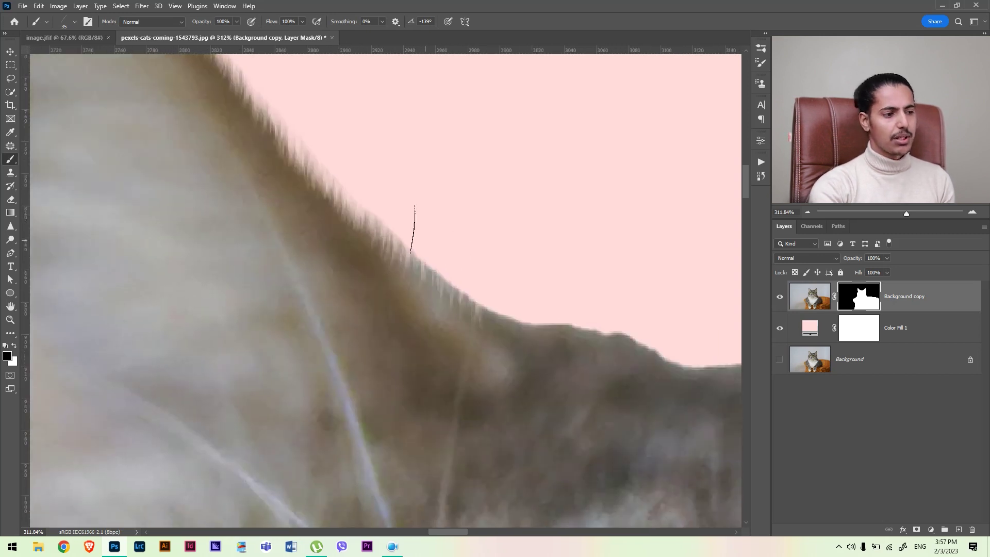
pyautogui.rightClick(520, 268)
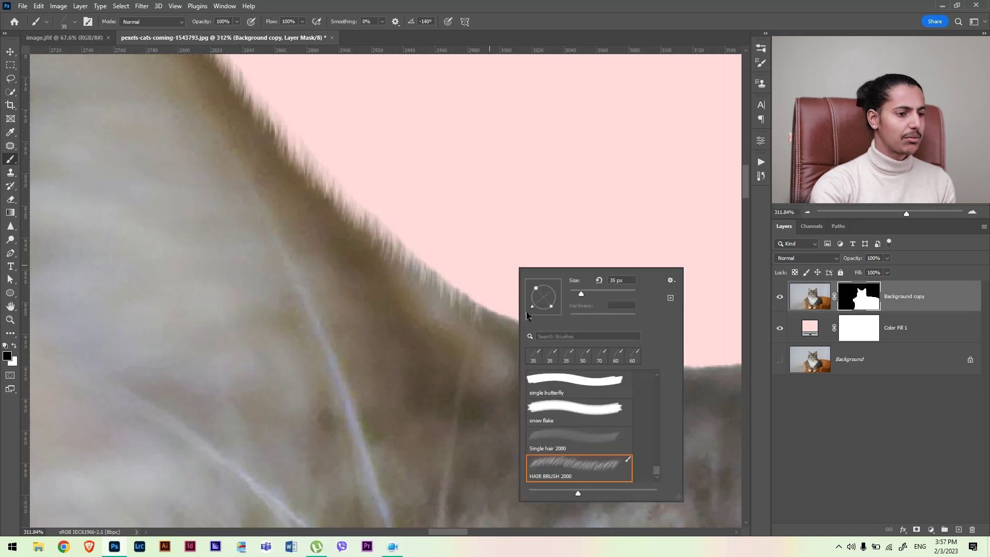
pyautogui.press('Return')
# Step: Soften the cat's layer mask with a Gaussian Blur of 1.3 pixels radius and return to the Brush tool
pyautogui.scroll(-5, 463, 260)
pyautogui.moveTo(431, 318); pyautogui.dragTo(414, 261)
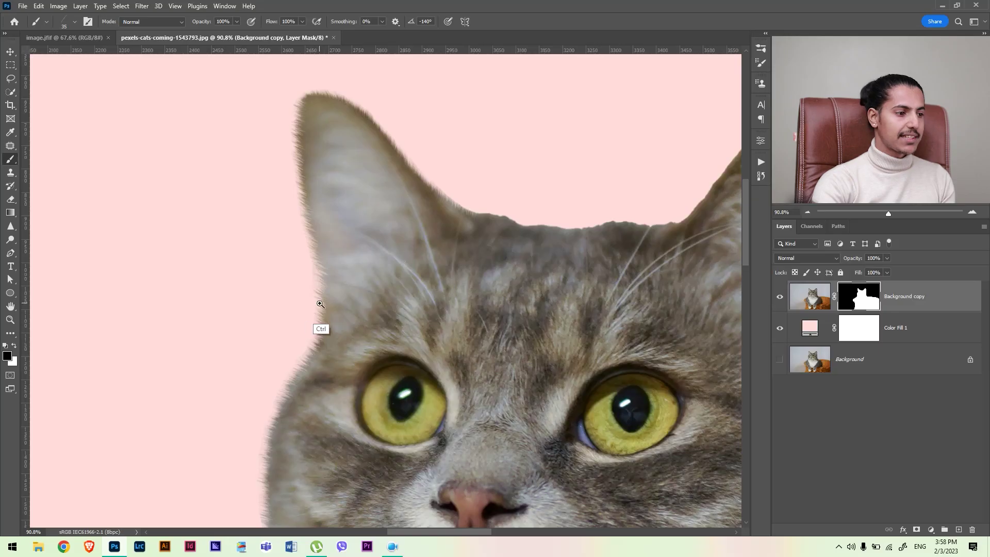
pyautogui.moveTo(312, 311); pyautogui.dragTo(343, 351)
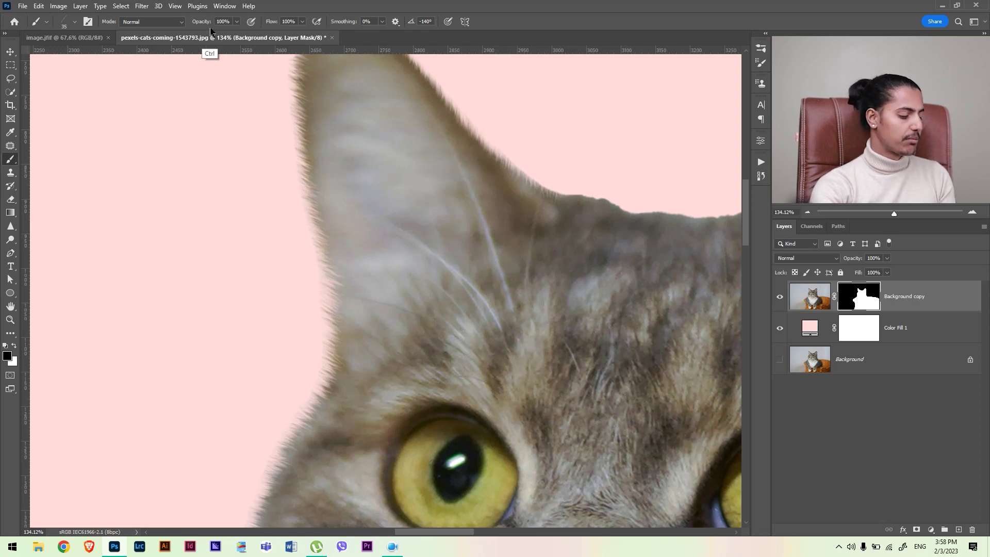
pyautogui.click(141, 7)
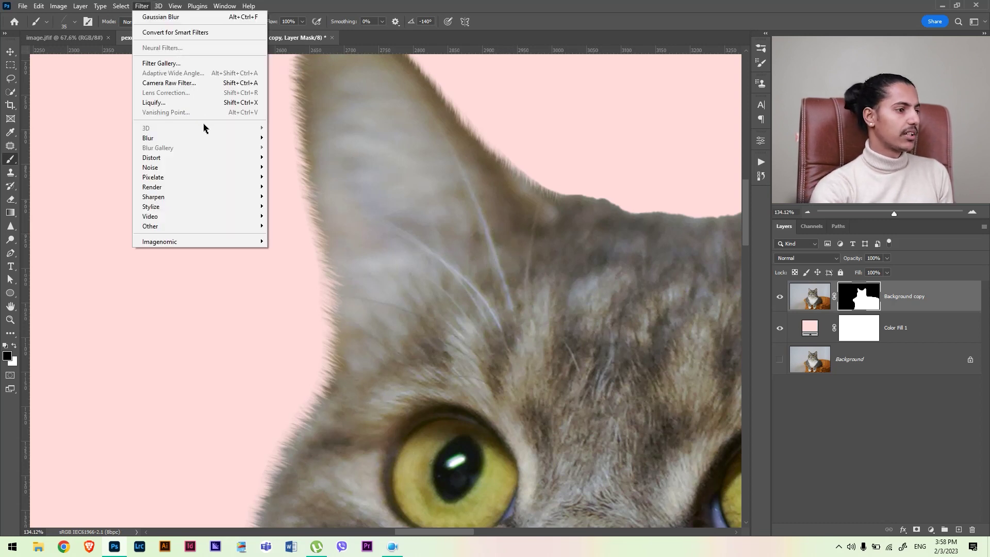
pyautogui.moveTo(239, 138)
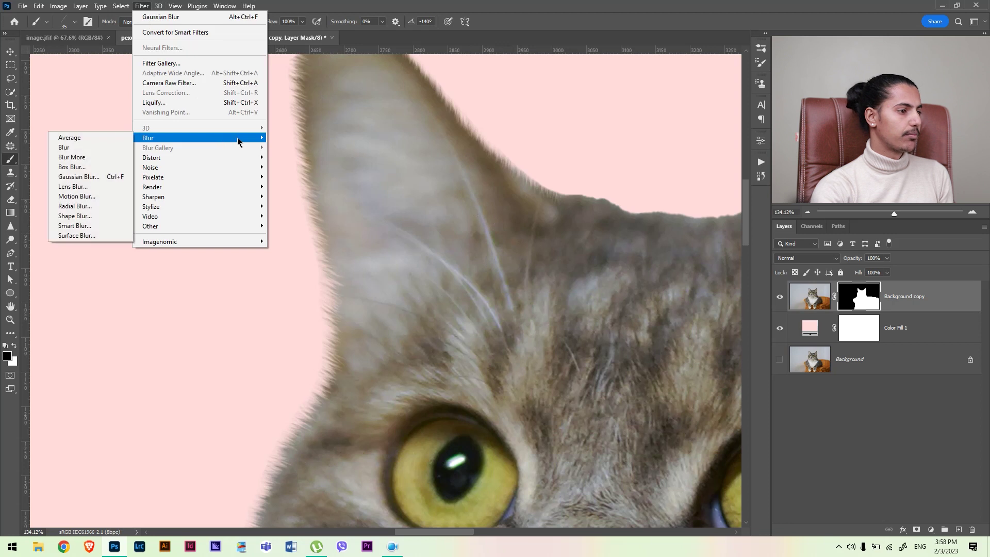
pyautogui.click(82, 177)
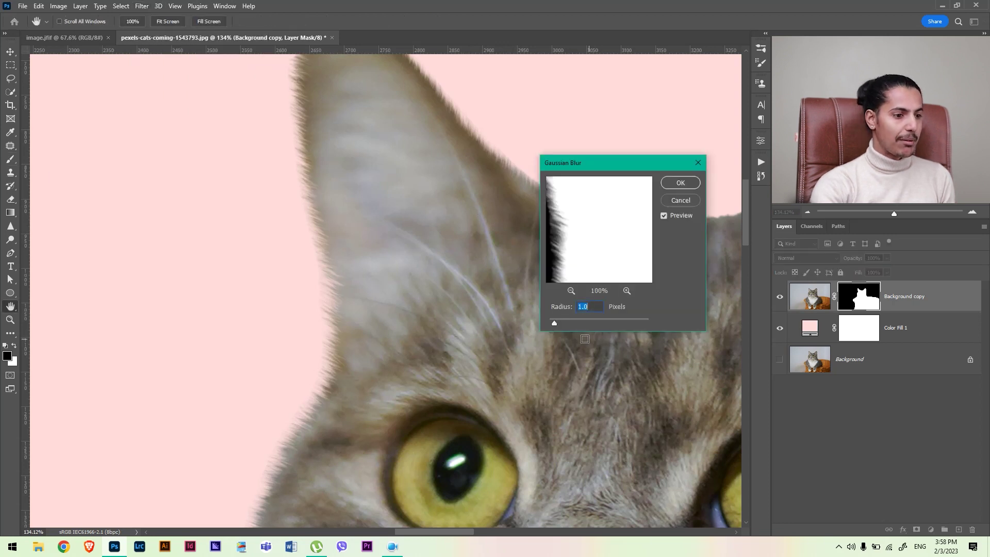
pyautogui.moveTo(559, 328); pyautogui.dragTo(549, 325)
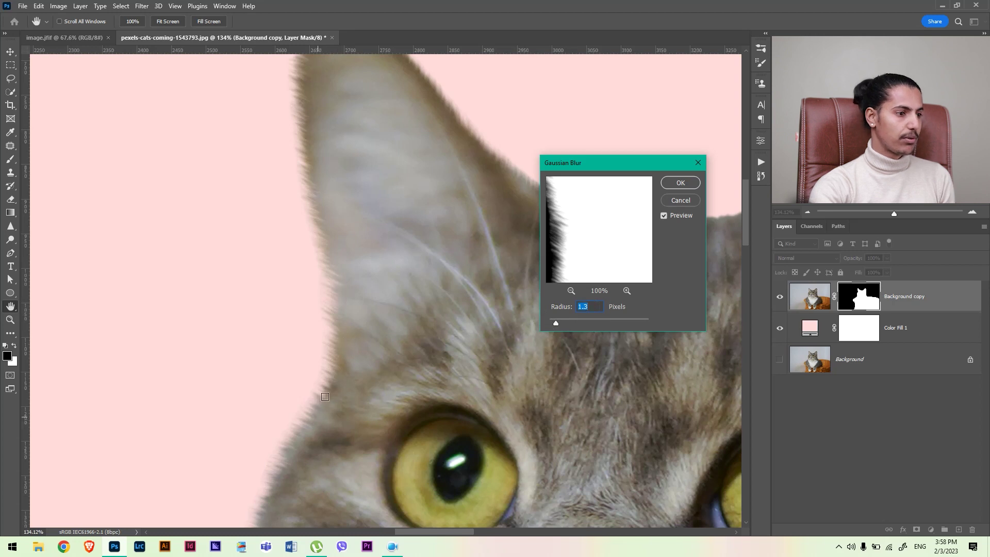
pyautogui.click(681, 183)
pyautogui.press('b')
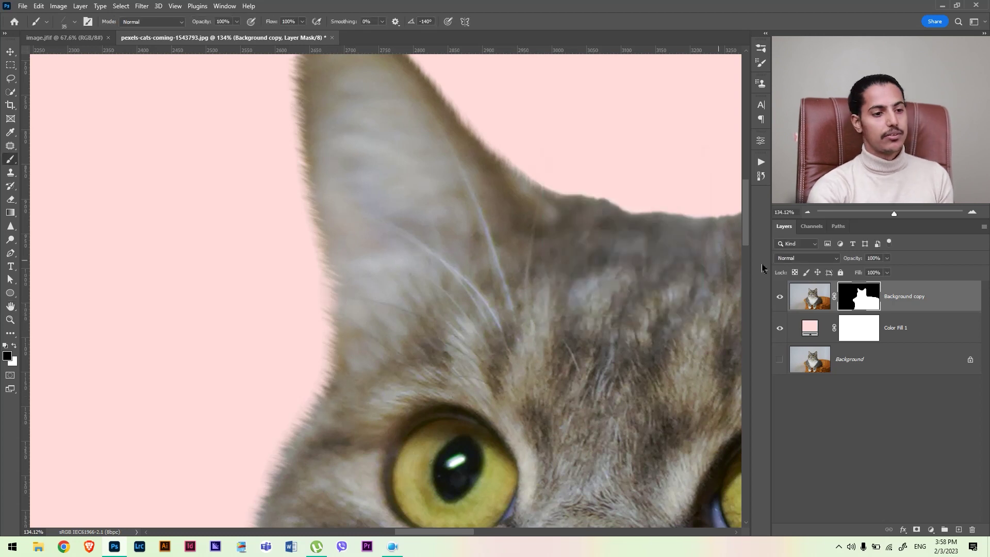
# Step: Compare the cat with its layer mask disabled and enabled, and examine the softened fur edge around the ear and head
pyautogui.keyDown('shift'); pyautogui.click(862, 306); pyautogui.keyUp('shift')
pyautogui.keyDown('shift'); pyautogui.click(866, 305); pyautogui.keyUp('shift')
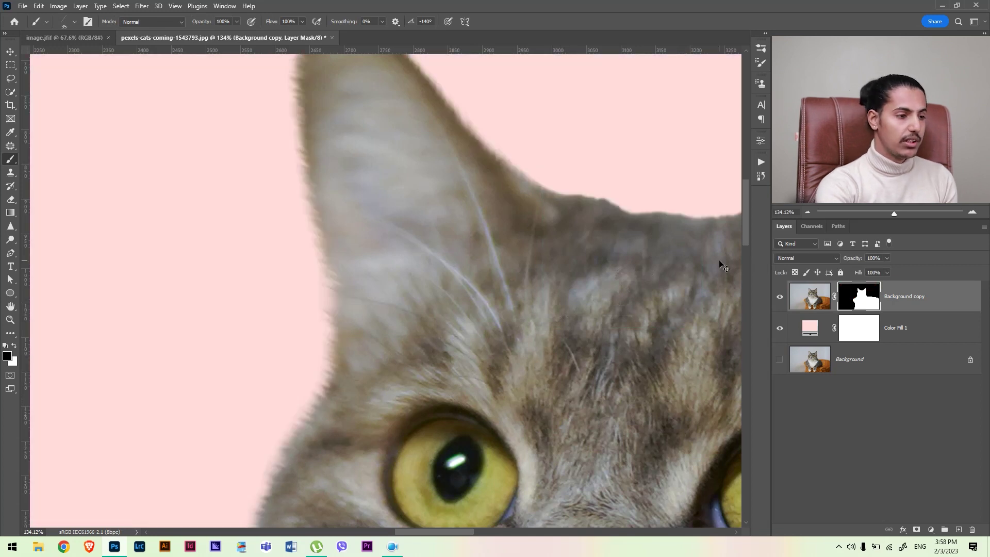
pyautogui.hotkey('ctrl', '1')
pyautogui.hotkey('ctrl', '-')
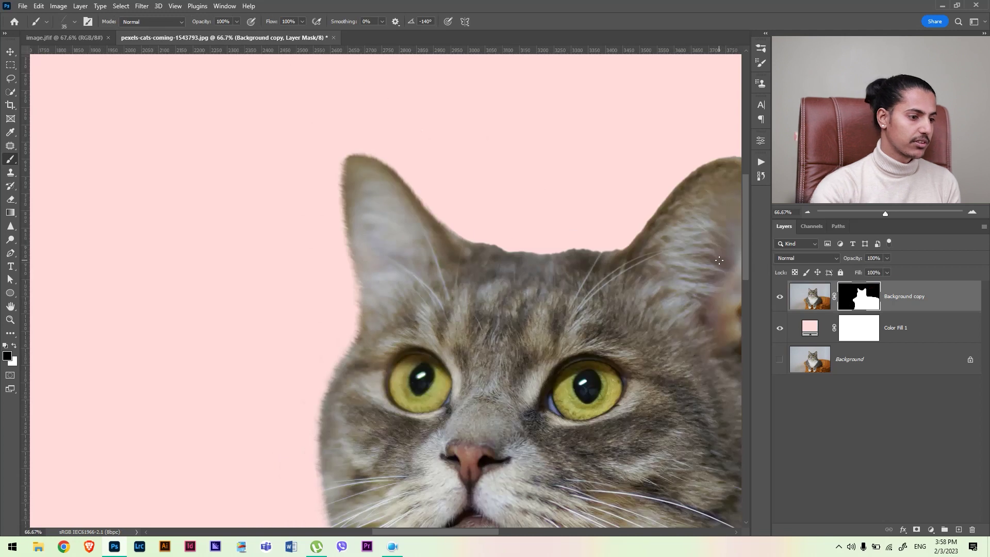
pyautogui.moveTo(398, 271); pyautogui.dragTo(410, 226)
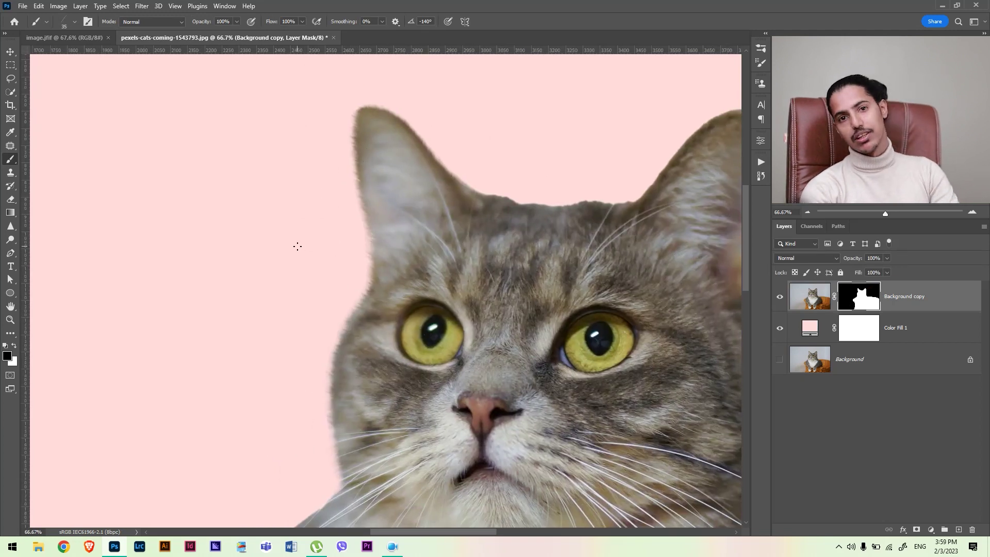
# Step: Switch to the image.jfif document and select the dog using Select Subject in Select and Mask
pyautogui.click(65, 40)
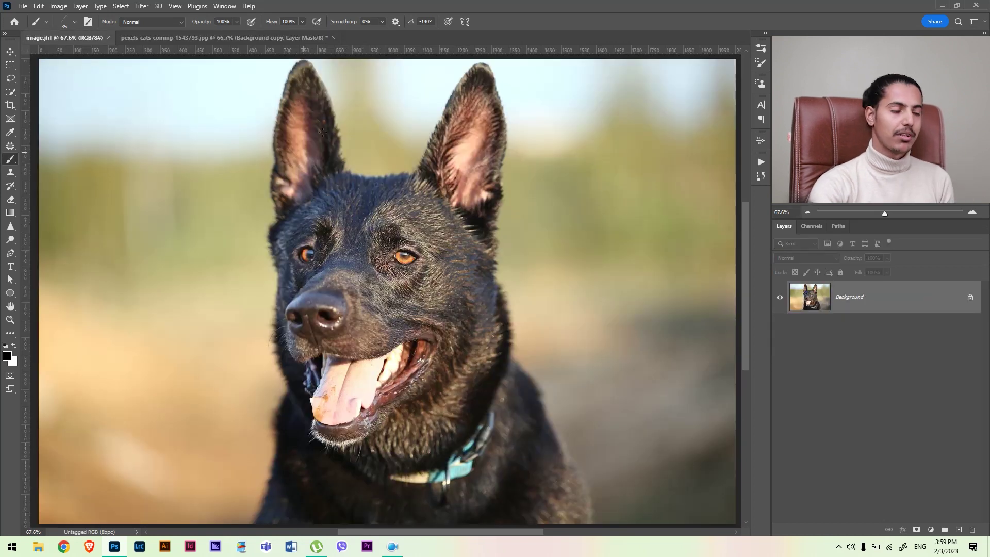
pyautogui.moveTo(263, 254); pyautogui.dragTo(328, 327)
pyautogui.moveTo(352, 290); pyautogui.dragTo(307, 270)
pyautogui.click(121, 6)
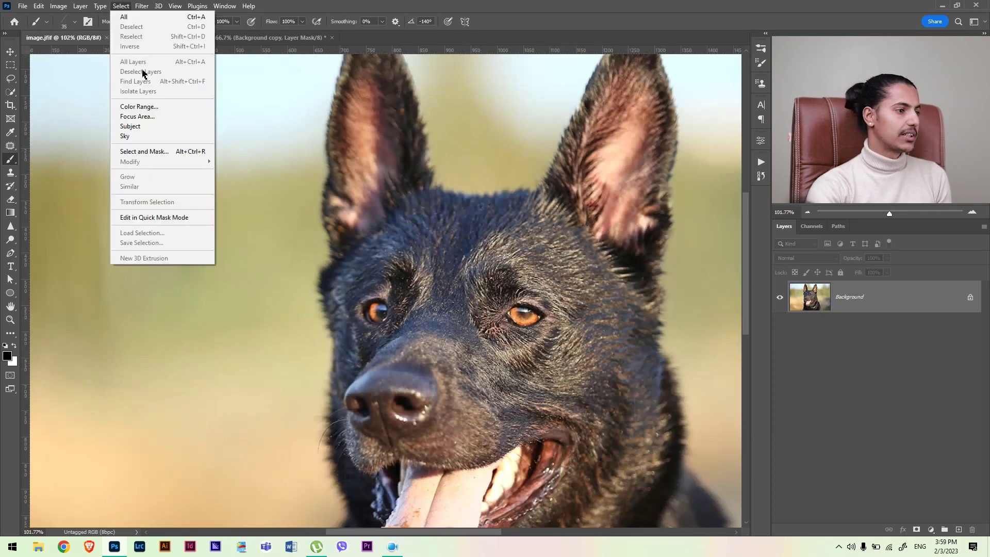
pyautogui.click(149, 155)
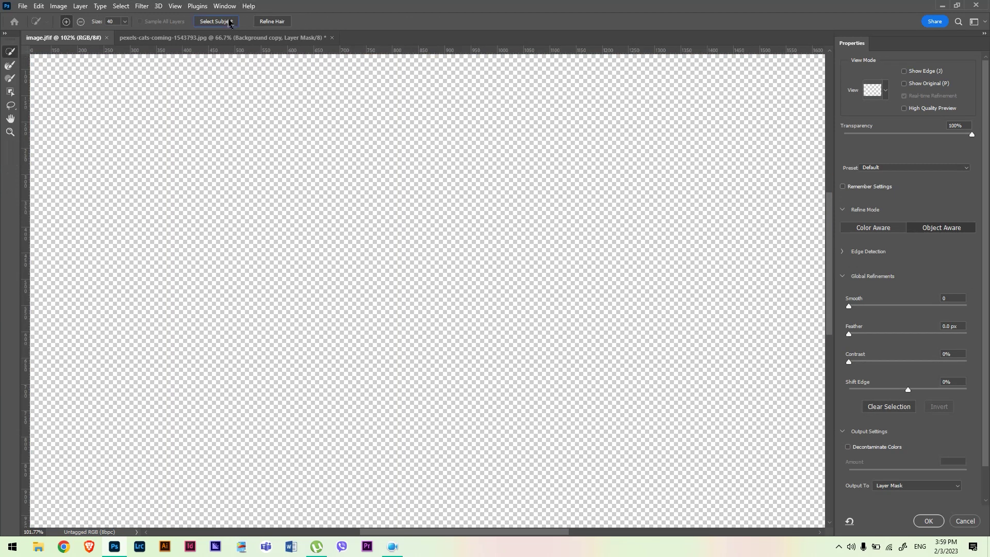
pyautogui.click(229, 22)
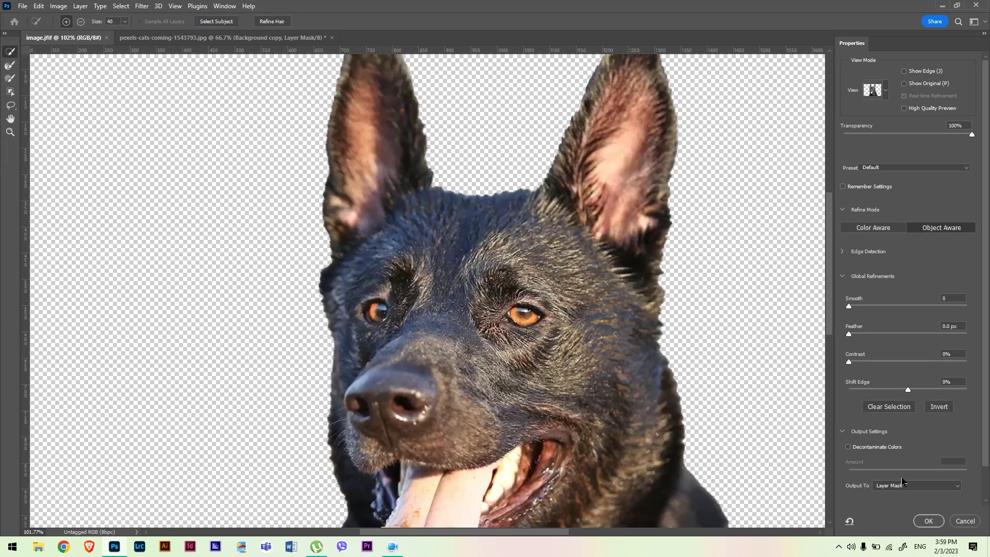
# Step: Output the dog selection to a new layer with a layer mask
pyautogui.click(918, 494)
pyautogui.click(929, 512)
pyautogui.click(934, 524)
# Step: Choose the HAIR BRUSH 2000 preset for painting on the dog's layer mask
pyautogui.rightClick(418, 429)
pyautogui.click(400, 501)
pyautogui.press('Return')
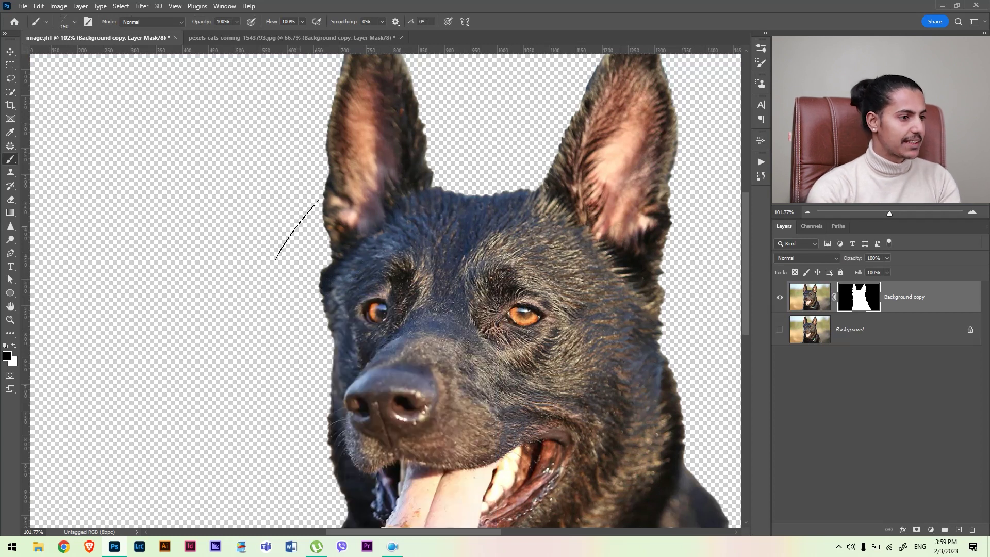
# Step: Reduce the hair brush to 50 px, rotate its tip to -95° and paint black fur strokes along the outer edge of the dog's left ear
pyautogui.rightClick(307, 215)
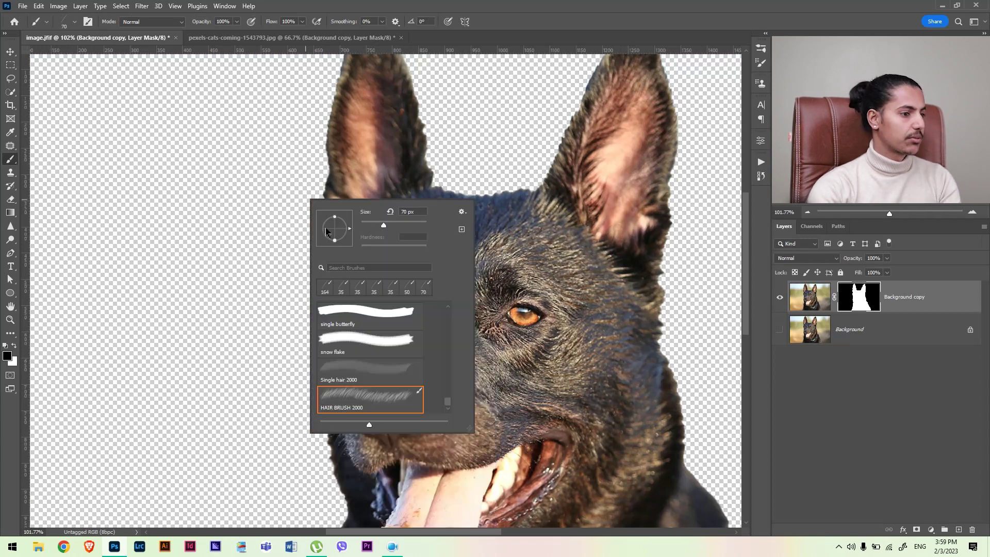
pyautogui.click(323, 102)
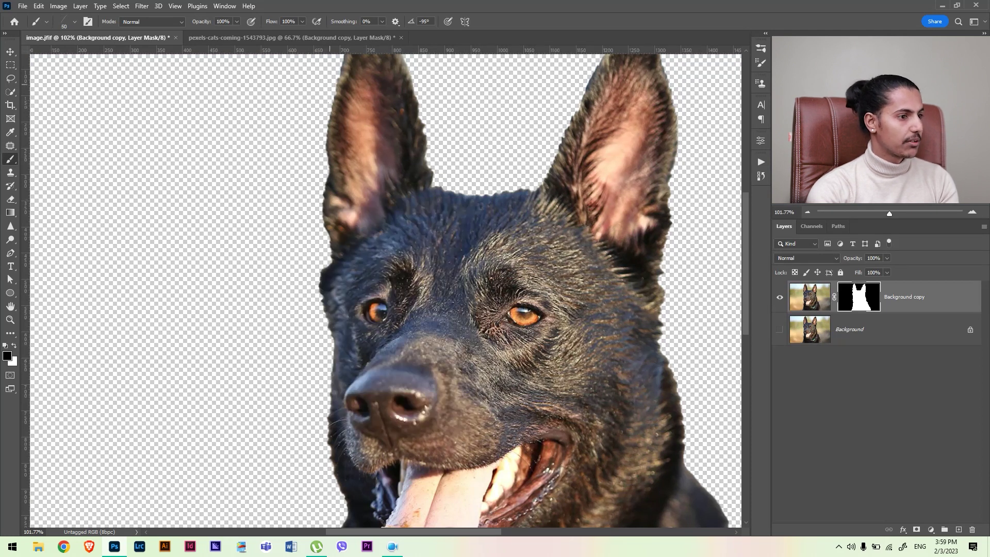
pyautogui.scroll(5, 322, 135)
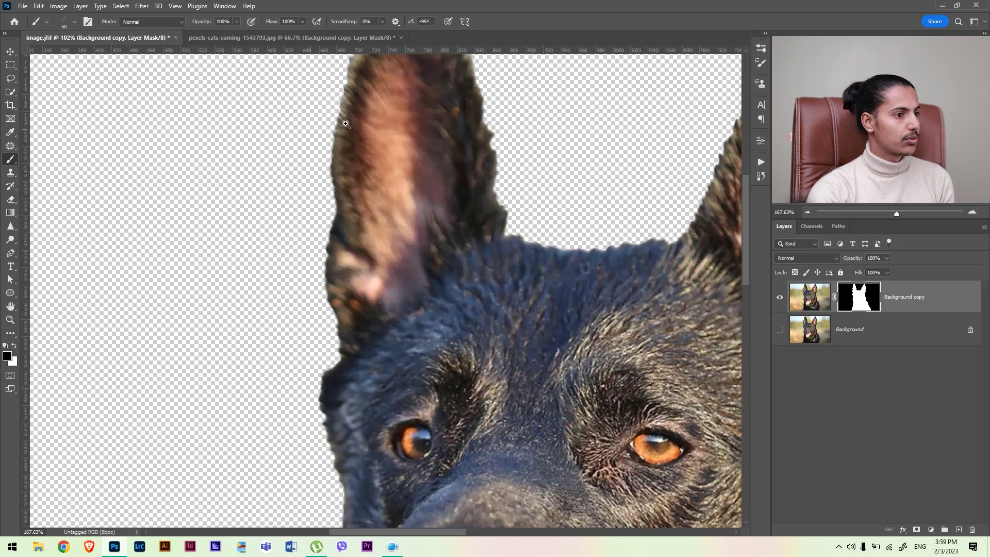
pyautogui.moveTo(324, 137)
pyautogui.mouseDown()
pyautogui.moveTo(319, 181)
pyautogui.moveTo(314, 128)
pyautogui.moveTo(322, 111)
pyautogui.moveTo(309, 254)
pyautogui.moveTo(318, 201)
pyautogui.moveTo(320, 238)
pyautogui.moveTo(309, 273)
pyautogui.moveTo(314, 261)
pyautogui.moveTo(330, 321)
pyautogui.moveTo(325, 360)
pyautogui.moveTo(335, 346)
pyautogui.moveTo(326, 255)
pyautogui.mouseUp()
# Step: Rotate the hair brush tip to -55° and paint black fur strokes along the mask edge beside the dog's left eye
pyautogui.rightClick(369, 292)
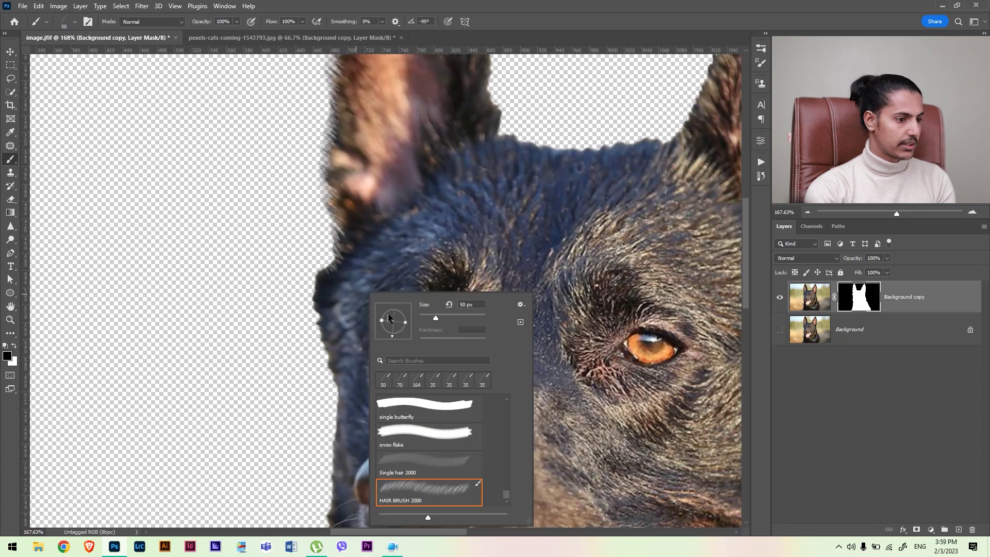
pyautogui.click(303, 280)
pyautogui.moveTo(303, 280)
pyautogui.mouseDown()
pyautogui.moveTo(303, 302)
pyautogui.moveTo(305, 265)
pyautogui.moveTo(307, 345)
pyautogui.mouseUp()
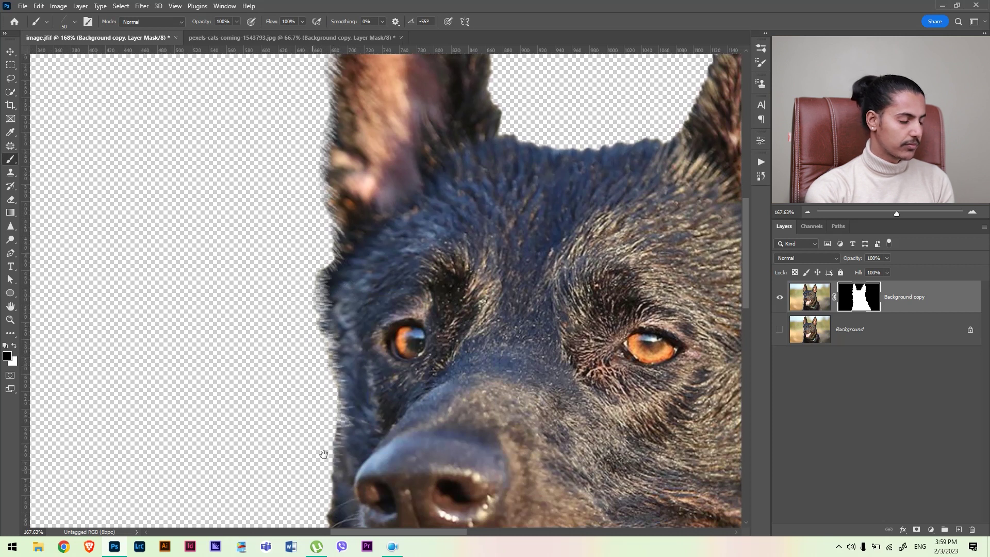
pyautogui.moveTo(337, 441); pyautogui.dragTo(355, 305)
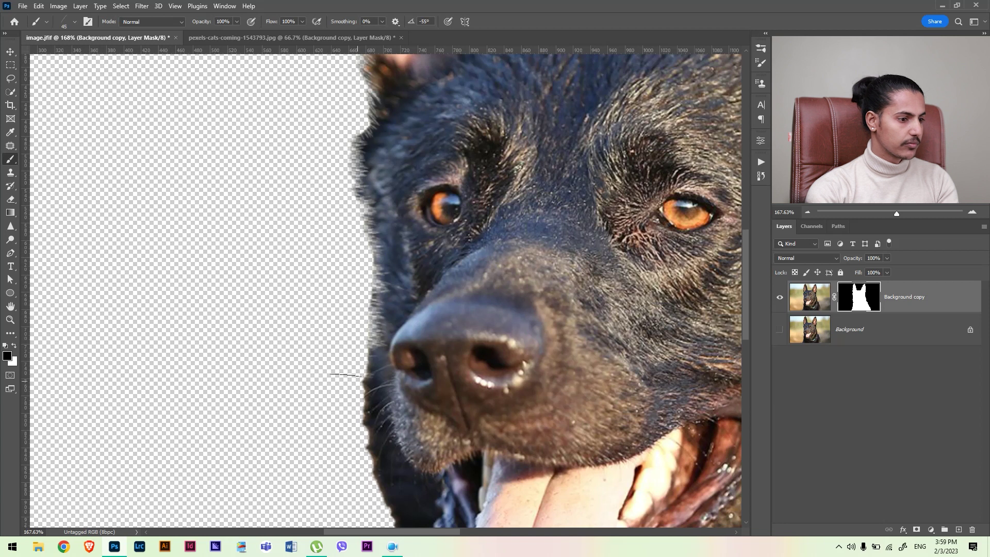
# Step: Reduce the hair brush and paint black fur strokes down the mask edge along the dog's left cheek and neck
pyautogui.press('[')
pyautogui.moveTo(358, 302)
pyautogui.mouseDown()
pyautogui.moveTo(367, 441)
pyautogui.moveTo(362, 295)
pyautogui.mouseUp()
pyautogui.moveTo(369, 362)
pyautogui.mouseDown()
pyautogui.moveTo(379, 397)
pyautogui.moveTo(354, 455)
pyautogui.mouseUp()
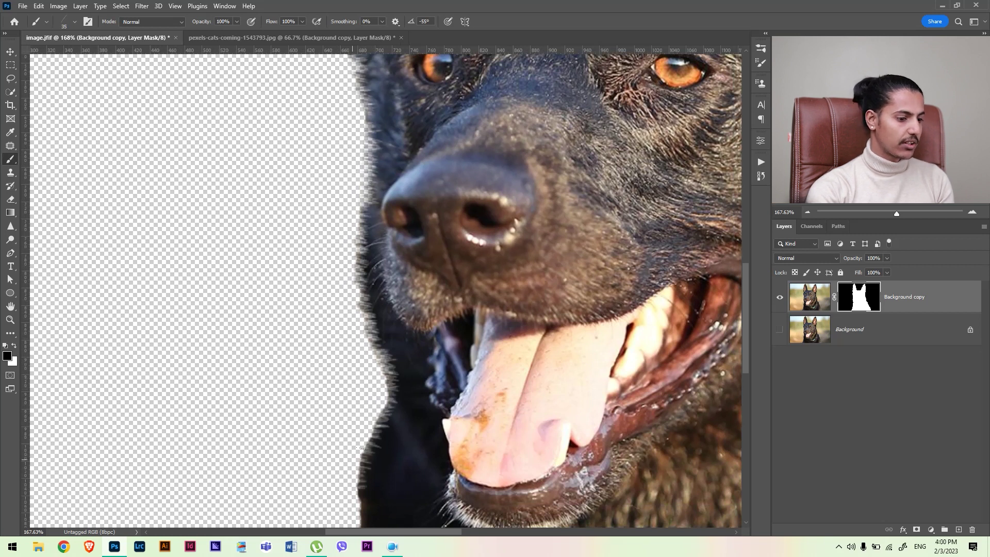
pyautogui.moveTo(350, 307)
pyautogui.mouseDown()
pyautogui.moveTo(367, 314)
pyautogui.moveTo(359, 357)
pyautogui.mouseUp()
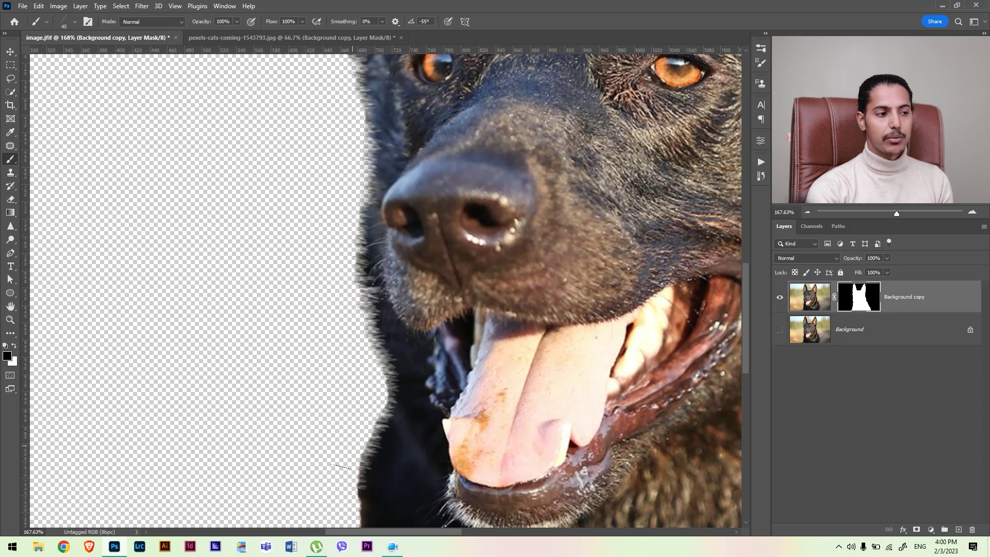
# Step: Enlarge the hair brush to 50 px, rotate its tip to -72° and paint fur strokes around the left ear's upper outer edge
pyautogui.scroll(-3, 361, 400)
pyautogui.scroll(-4, 358, 389)
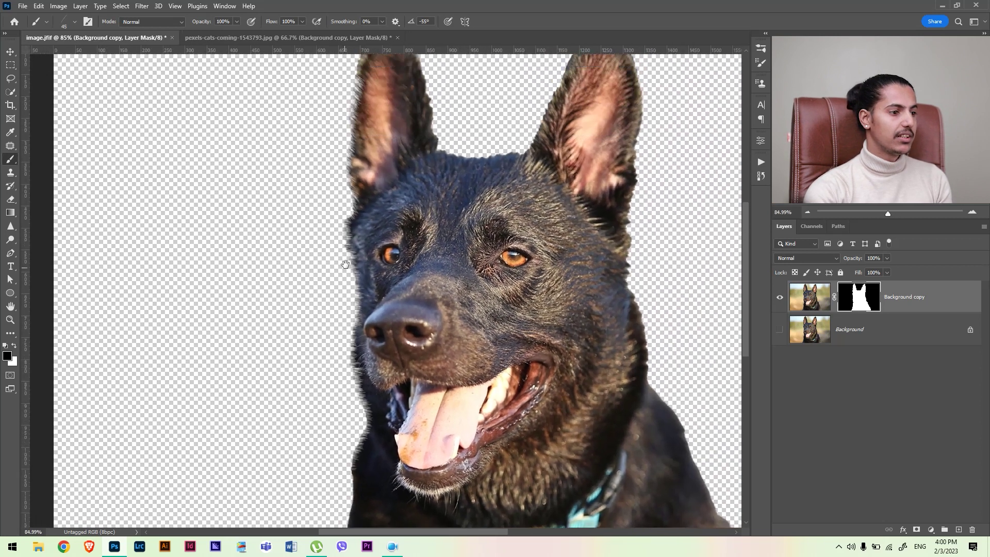
pyautogui.moveTo(338, 310); pyautogui.dragTo(334, 323)
pyautogui.moveTo(343, 138); pyautogui.dragTo(350, 161)
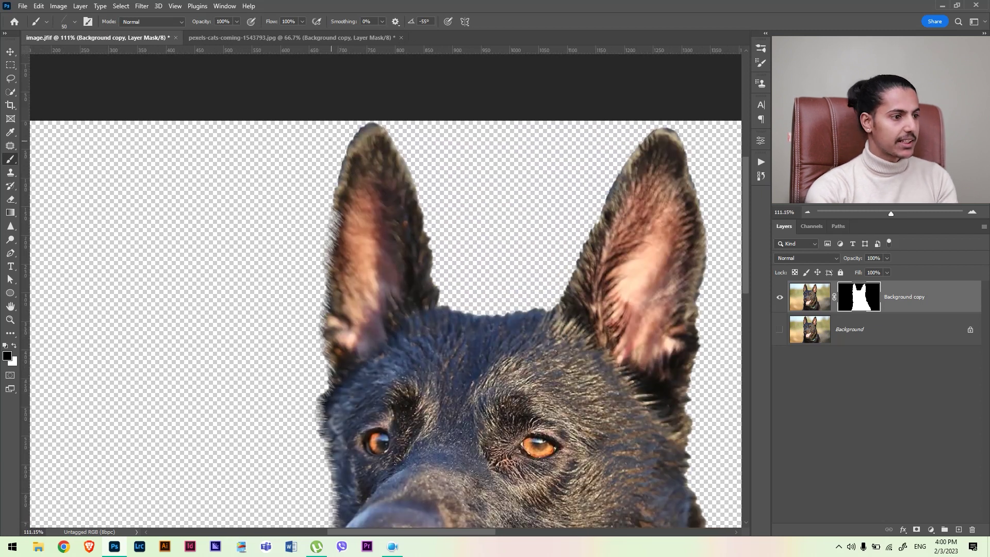
pyautogui.rightClick(347, 167)
pyautogui.moveTo(413, 211); pyautogui.dragTo(409, 214)
pyautogui.moveTo(347, 158); pyautogui.dragTo(363, 130)
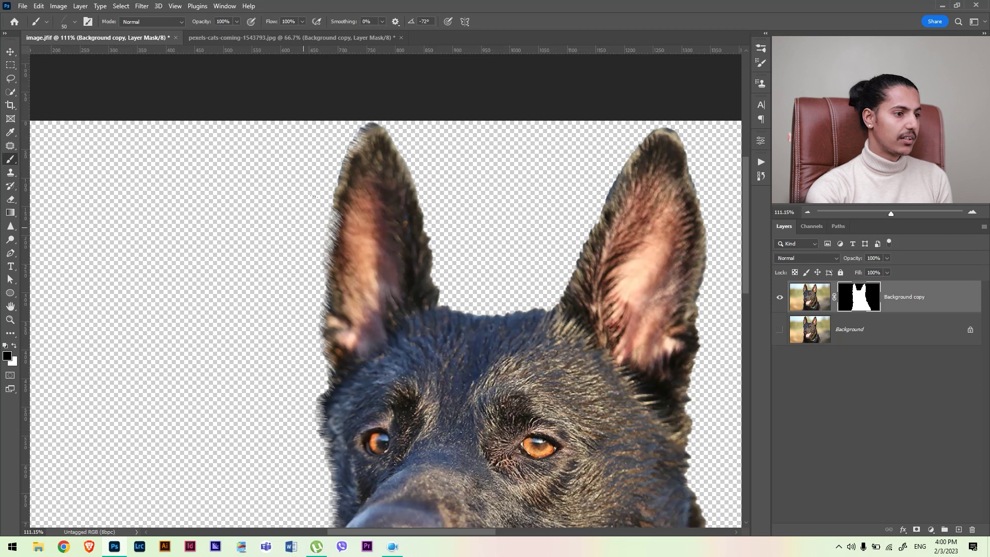
pyautogui.moveTo(336, 167); pyautogui.dragTo(338, 154)
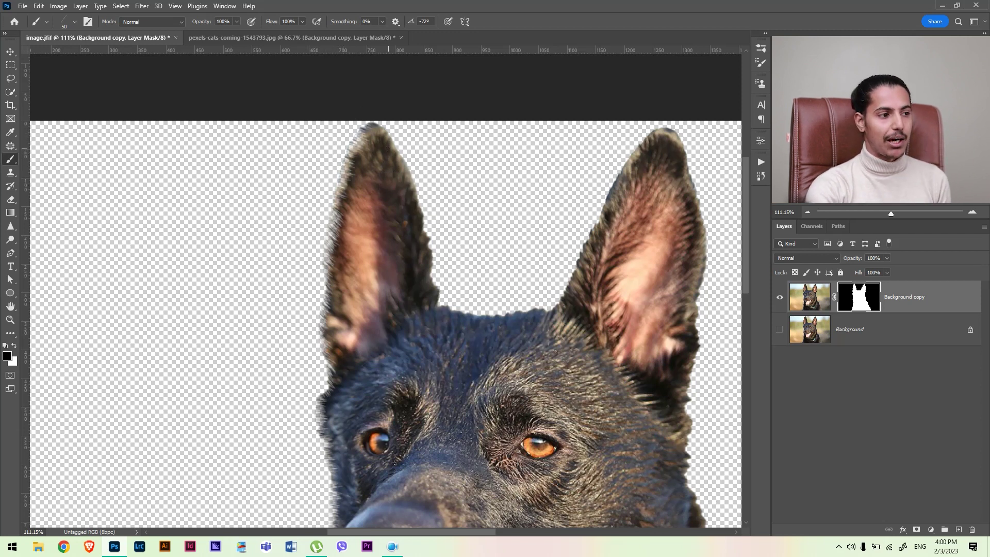
pyautogui.moveTo(367, 143)
pyautogui.mouseDown()
pyautogui.moveTo(356, 114)
pyautogui.moveTo(346, 155)
pyautogui.mouseUp()
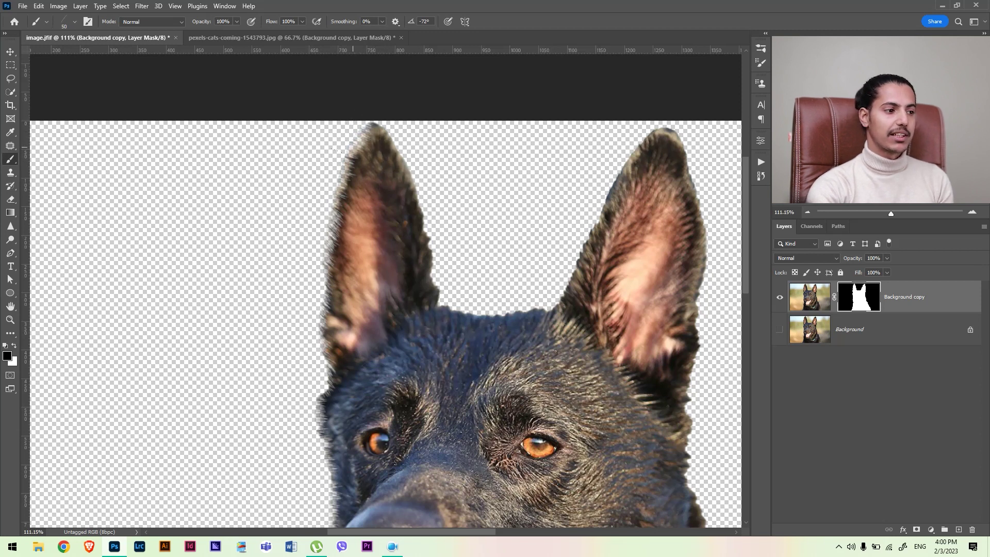
# Step: Rotate the hair brush tip to -138° and paint black fur strokes down the inner edge of the left ear
pyautogui.rightClick(493, 192)
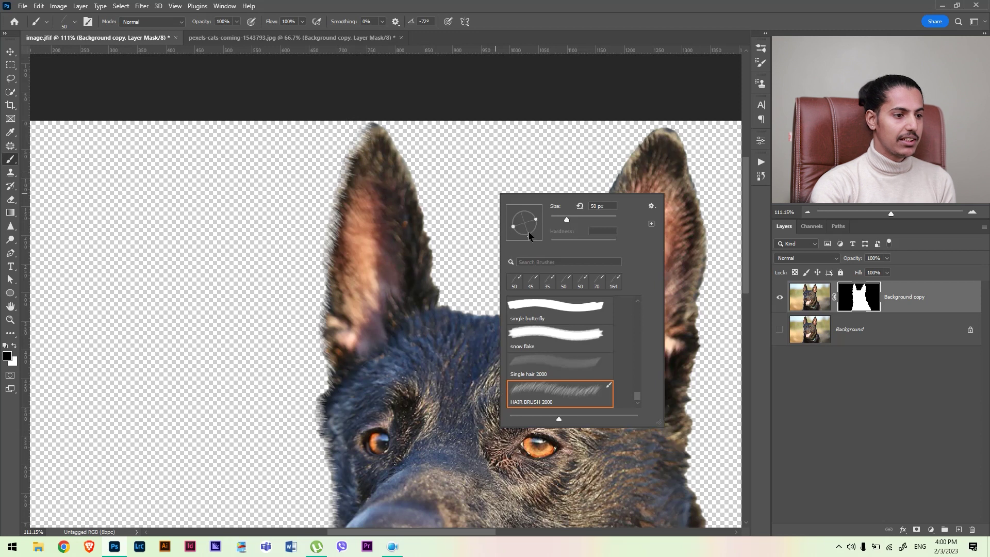
pyautogui.press('Escape')
pyautogui.scroll(4, 439, 170)
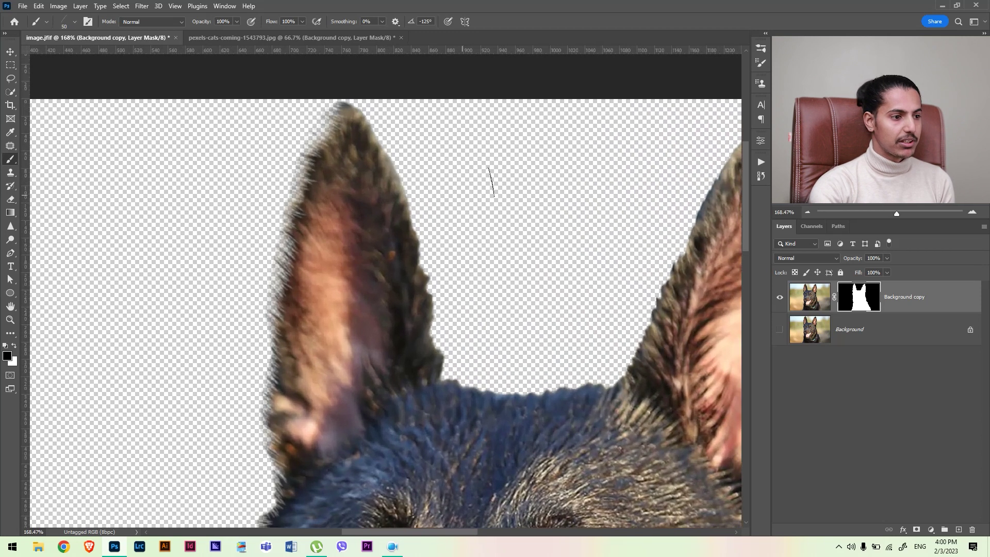
pyautogui.rightClick(487, 184)
pyautogui.press('Escape')
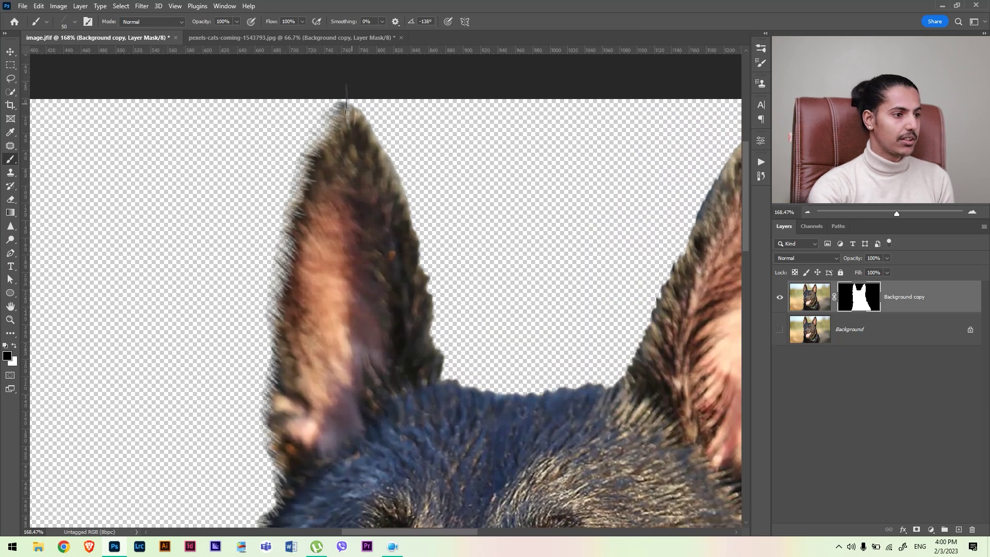
pyautogui.moveTo(415, 205); pyautogui.dragTo(441, 320)
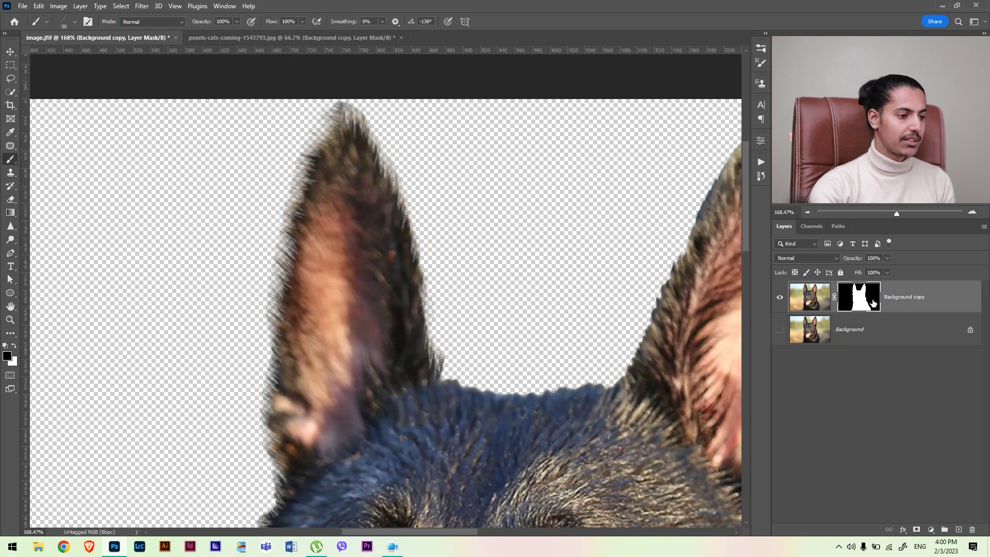
# Step: Apply a Gaussian Blur with a radius of 0.4 pixels to the dog's layer mask
pyautogui.hotkey('ctrl', 'alt', 'f')
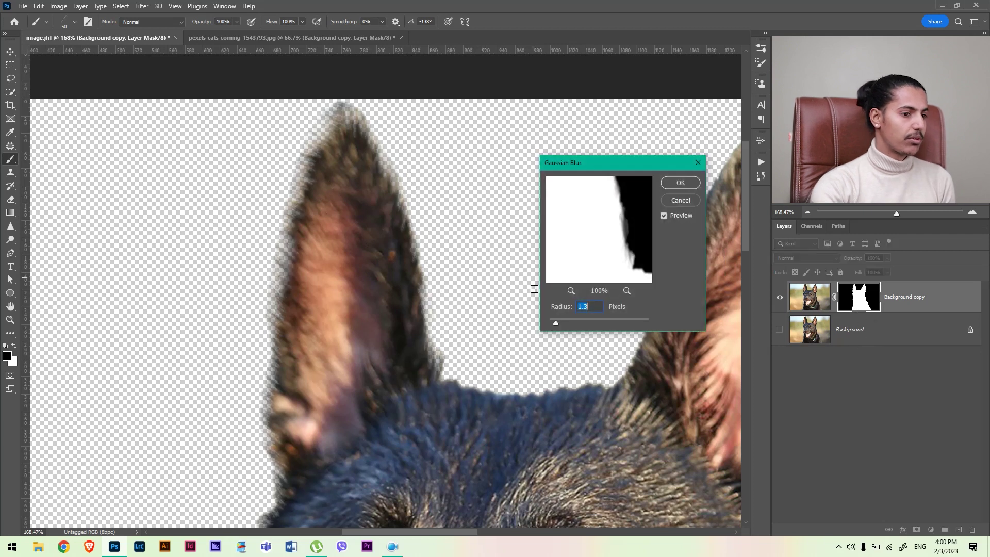
pyautogui.moveTo(559, 322); pyautogui.dragTo(536, 320)
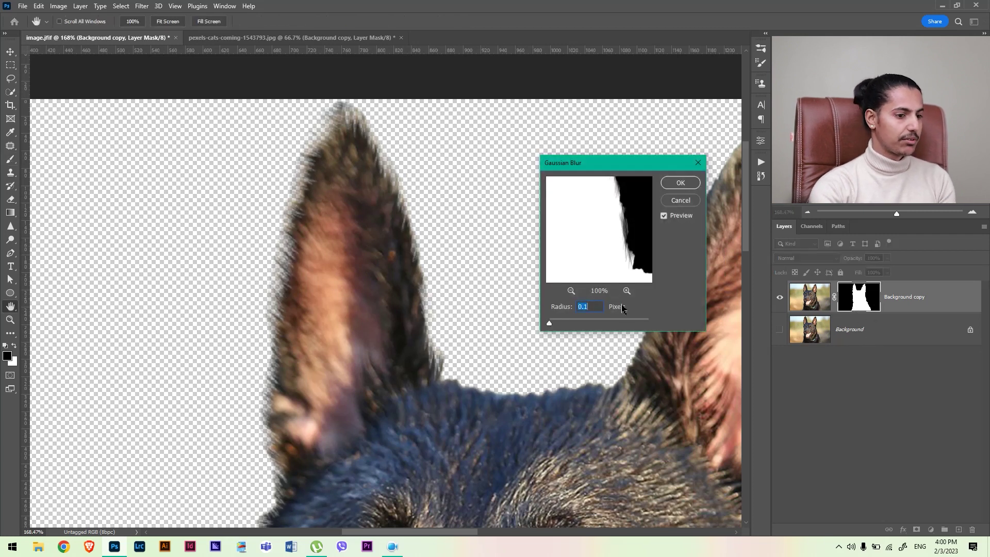
pyautogui.press('Up')
pyautogui.press('Up')
pyautogui.press('Up')
pyautogui.press('Up')
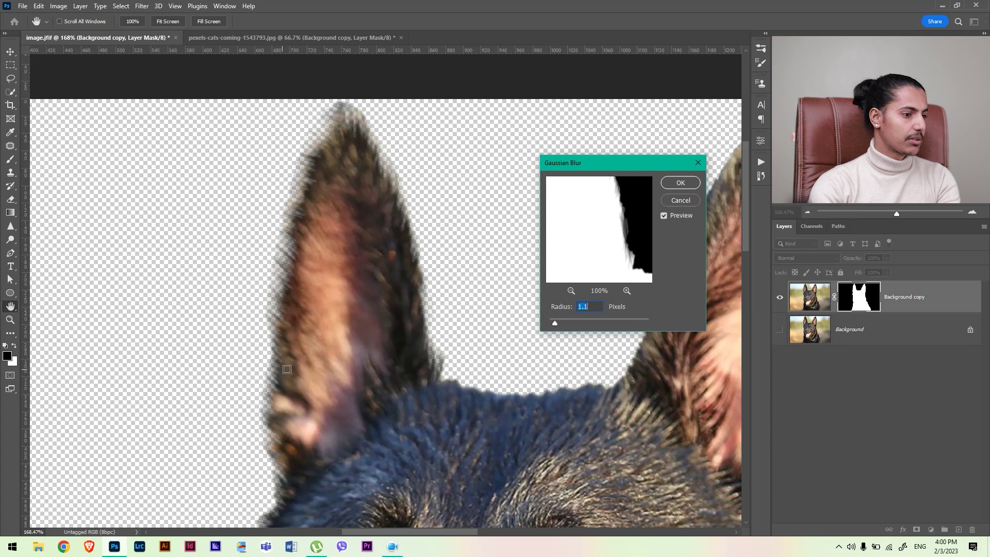
pyautogui.press('Left')
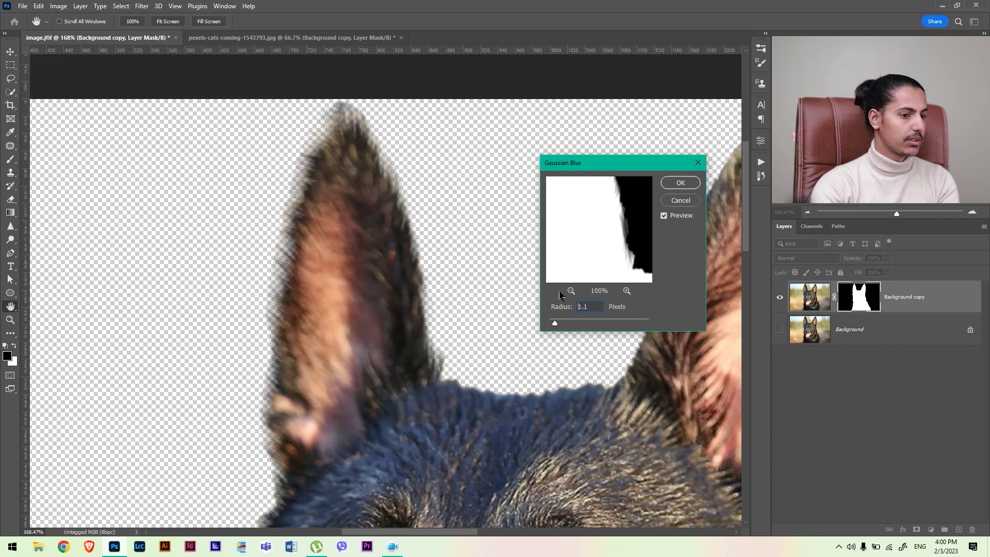
pyautogui.press('Down')
pyautogui.press('Down')
pyautogui.press('Down')
pyautogui.press('Down')
pyautogui.press('Down')
pyautogui.press('Down')
pyautogui.press('Down')
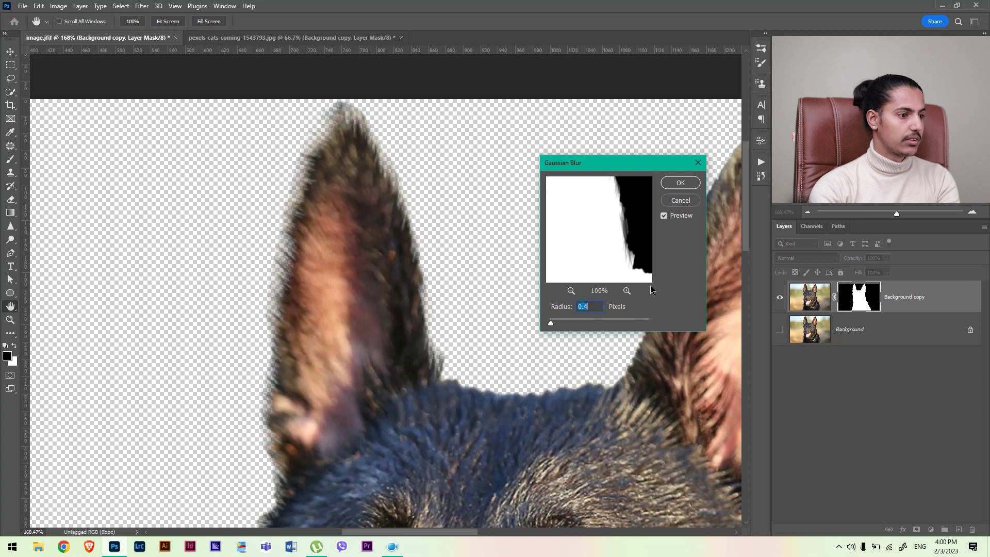
pyautogui.click(684, 187)
# Step: Add a light red Solid Color fill layer between the original background layer and the dog cutout
pyautogui.click(879, 338)
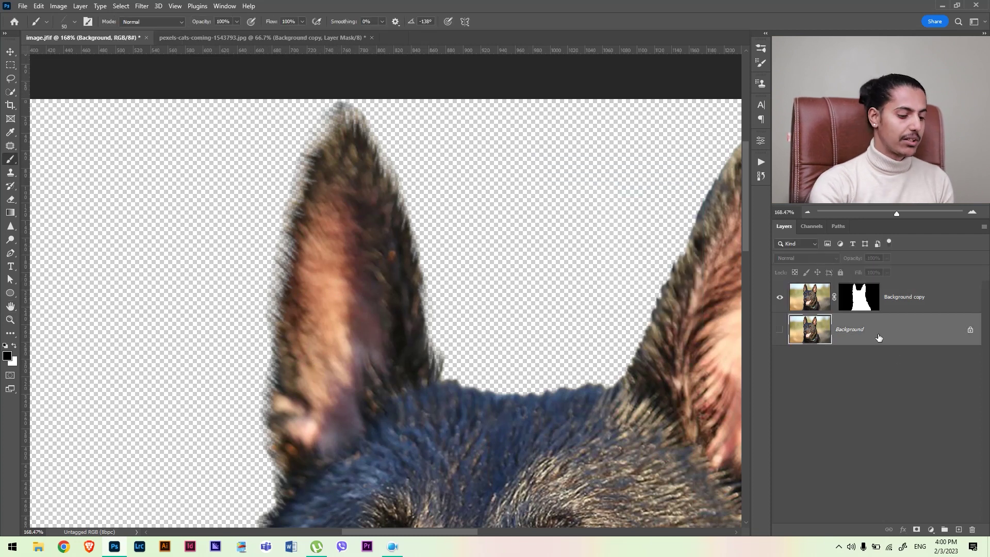
pyautogui.hotkey('ctrl', 'shift', 'n')
pyautogui.press('Return')
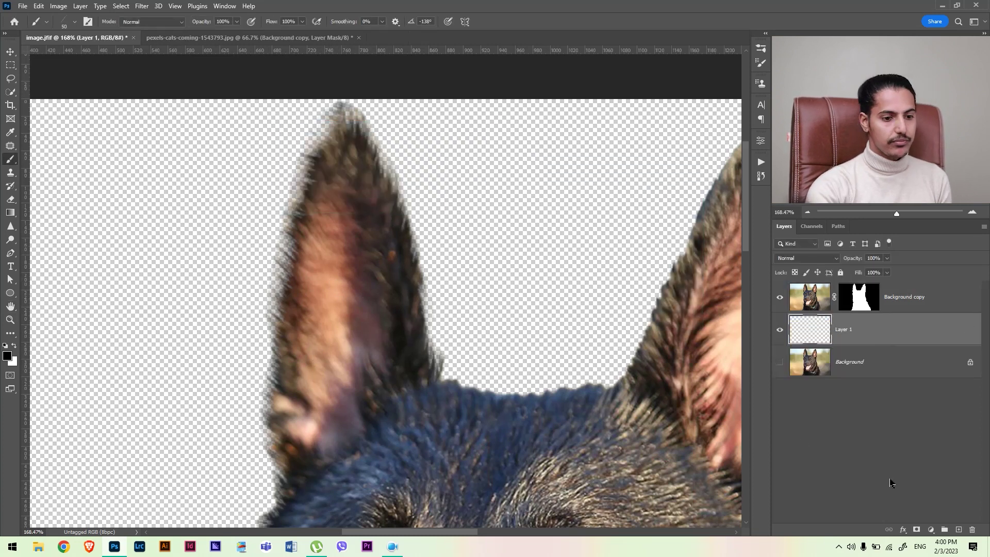
pyautogui.click(931, 529)
pyautogui.click(936, 346)
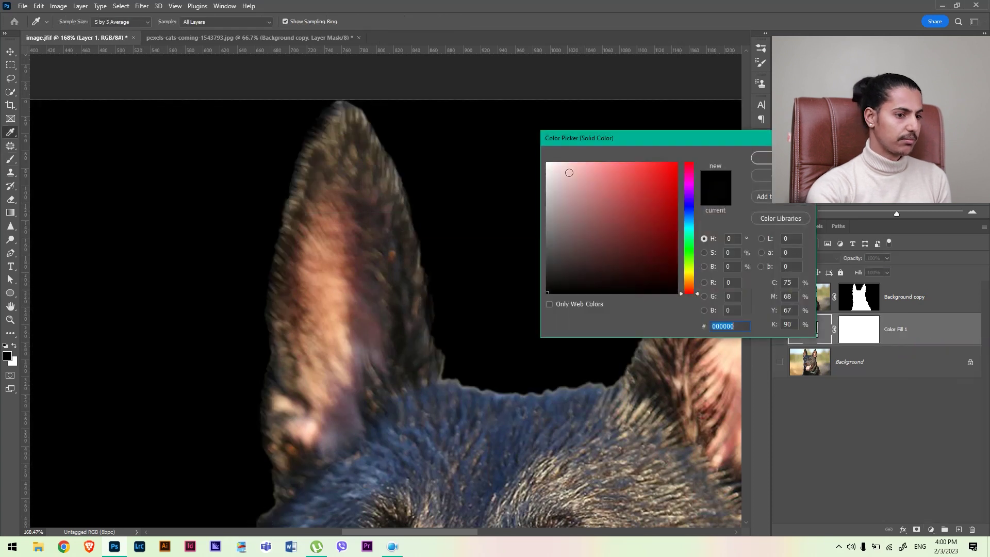
pyautogui.moveTo(681, 138)
pyautogui.mouseDown()
pyautogui.moveTo(655, 137)
pyautogui.moveTo(669, 145)
pyautogui.mouseUp()
pyautogui.moveTo(636, 187); pyautogui.dragTo(605, 153)
pyautogui.press('Return')
pyautogui.press('b')
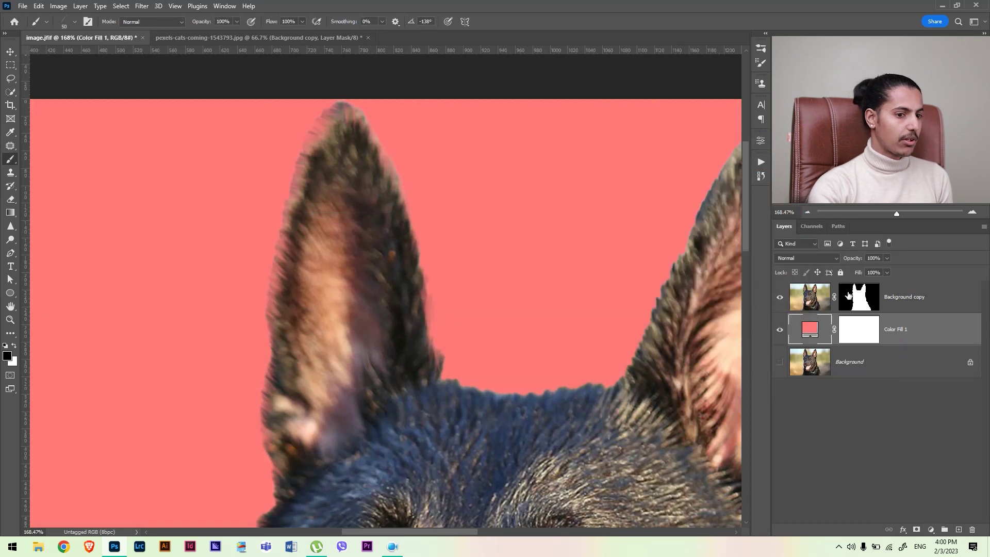
# Step: Select the dog's layer mask, set the hair brush to 40 px and -48°, and paint the left ear's upper outer edge
pyautogui.click(859, 297)
pyautogui.rightClick(295, 146)
pyautogui.moveTo(358, 189); pyautogui.dragTo(372, 187)
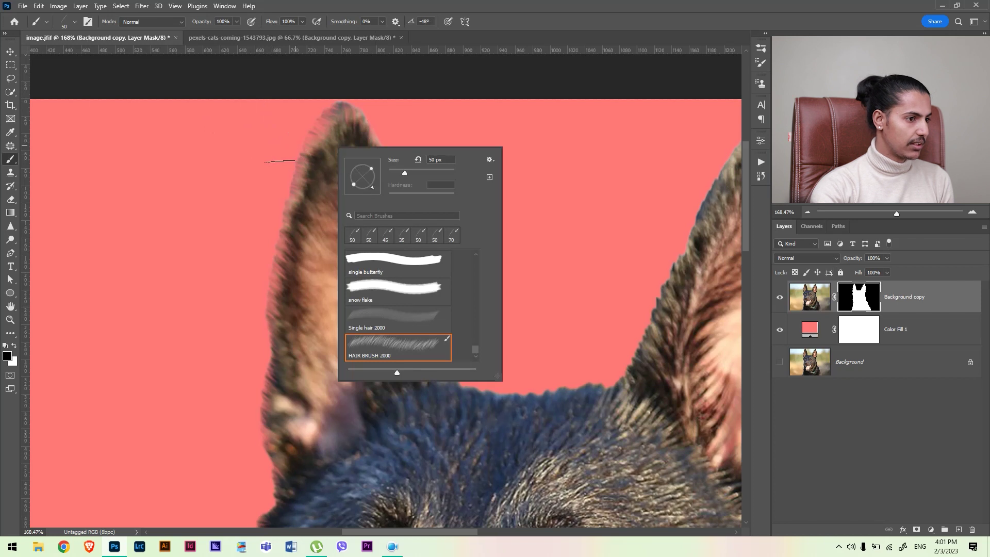
pyautogui.press('Return')
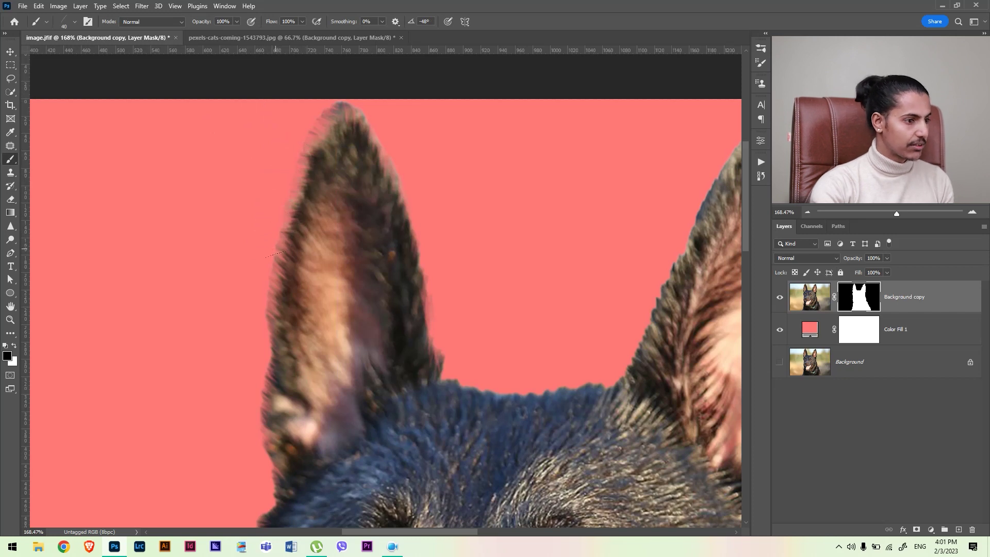
# Step: Rotate the hair brush tip to -80° and refine the middle of the left ear's outer edge with black strokes
pyautogui.scroll(3, 276, 260)
pyautogui.rightClick(278, 209)
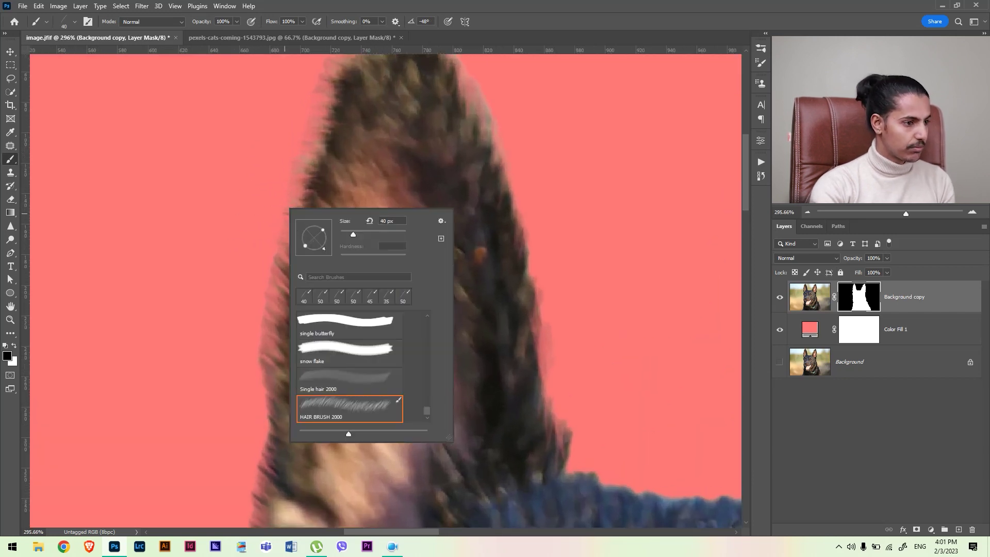
pyautogui.moveTo(319, 248); pyautogui.dragTo(316, 252)
pyautogui.click(272, 228)
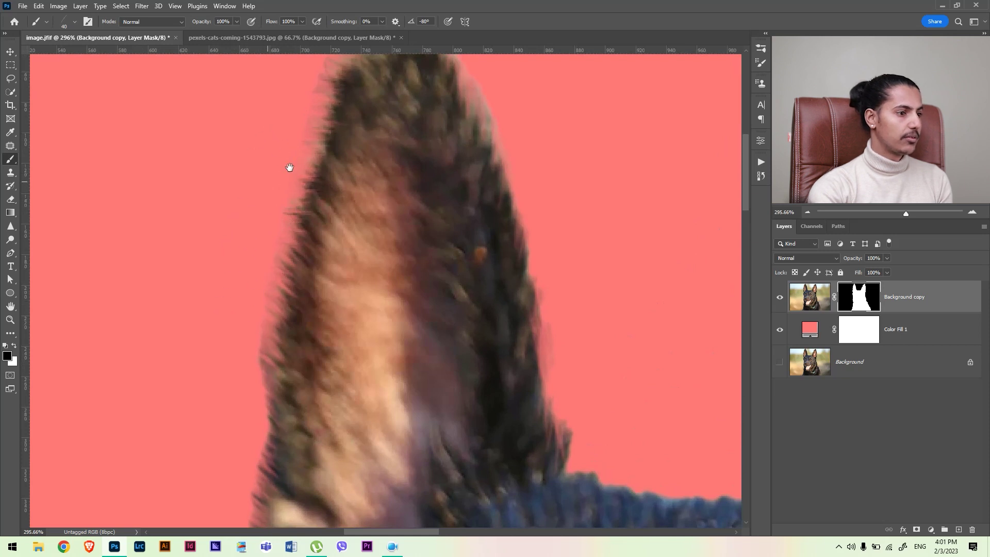
# Step: Reduce the hair brush and paint black fur strokes from the left ear's tip down its outer edge
pyautogui.scroll(3, 266, 190)
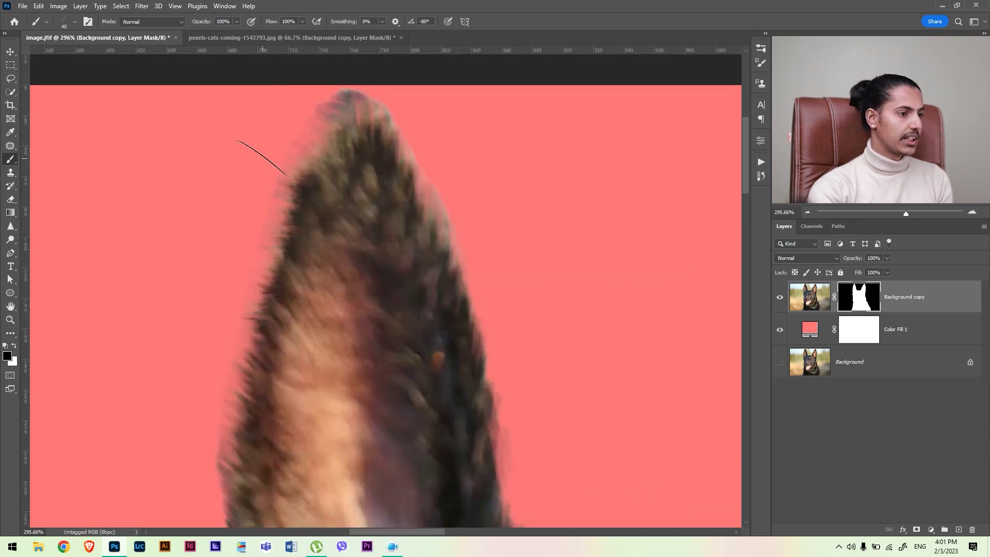
pyautogui.press('[')
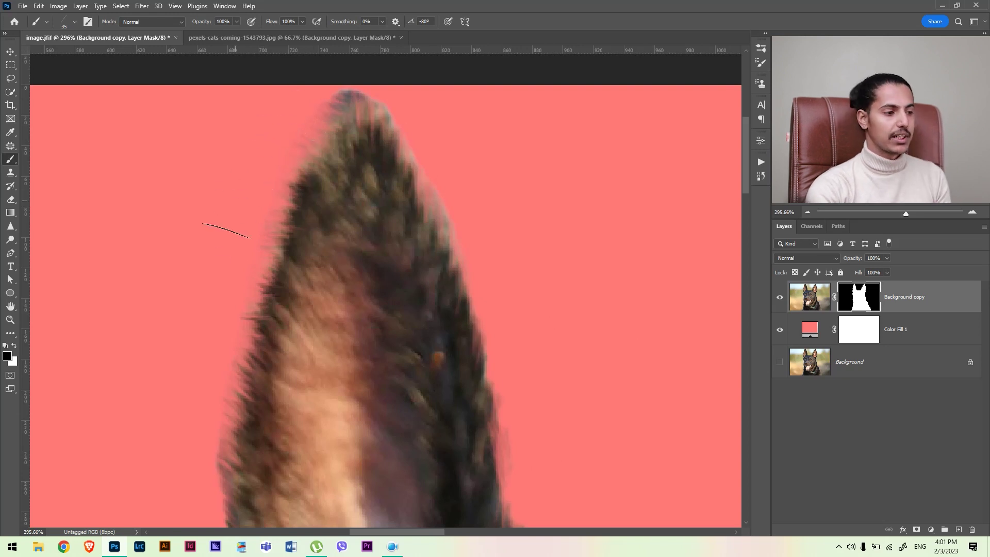
pyautogui.scroll(-3, 253, 299)
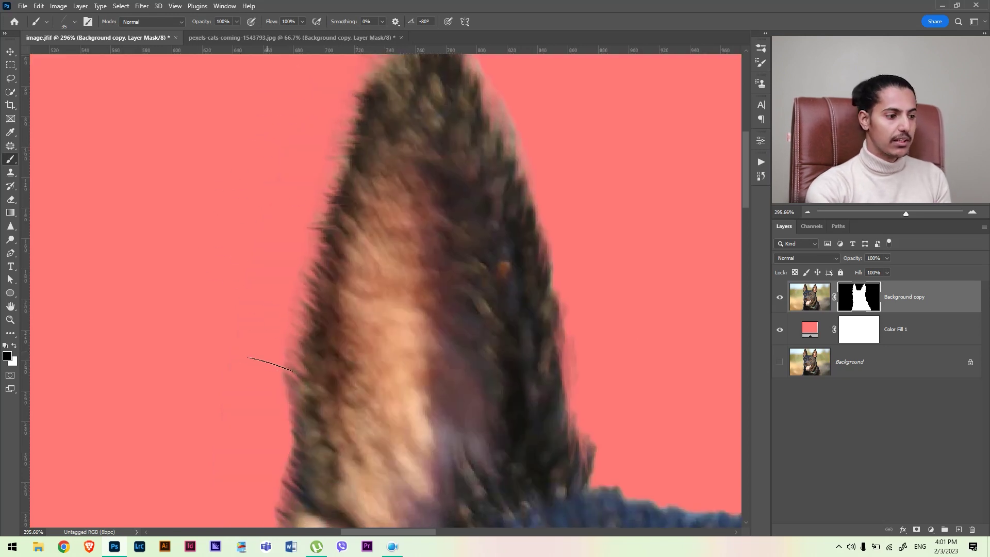
pyautogui.scroll(-4, 273, 350)
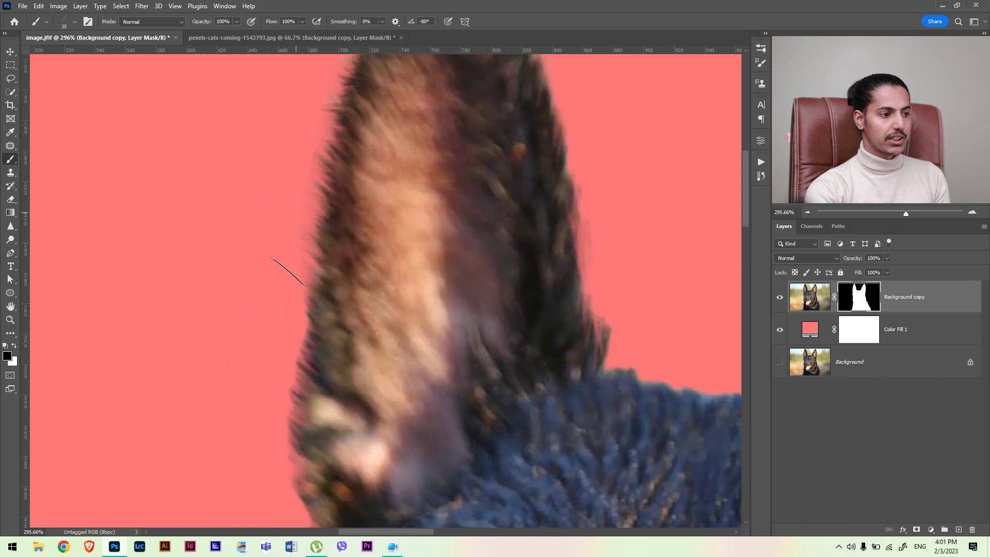
pyautogui.scroll(-3, 285, 261)
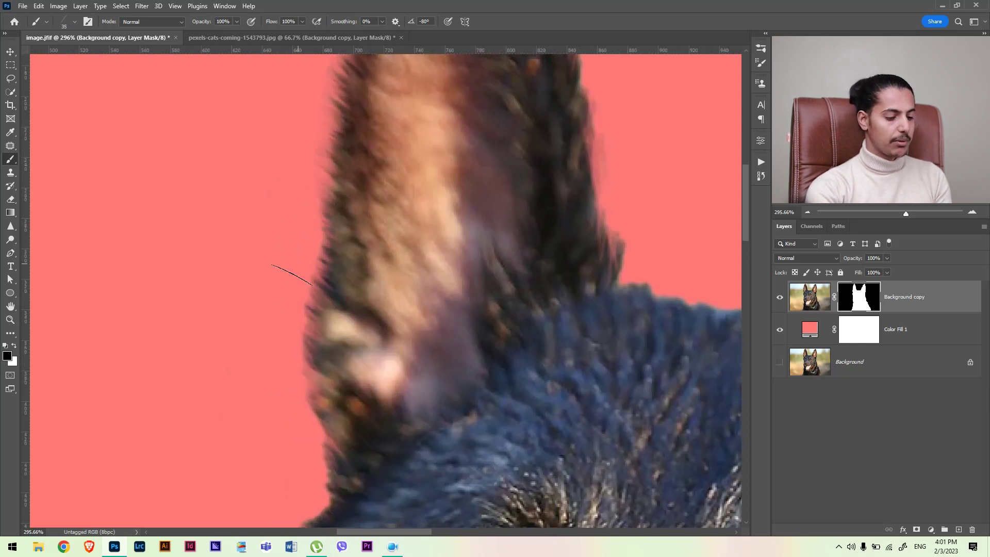
# Step: Reduce the hair brush to 25 px and refine the mask edge at the left ear's base and the side of the forehead
pyautogui.press('[')
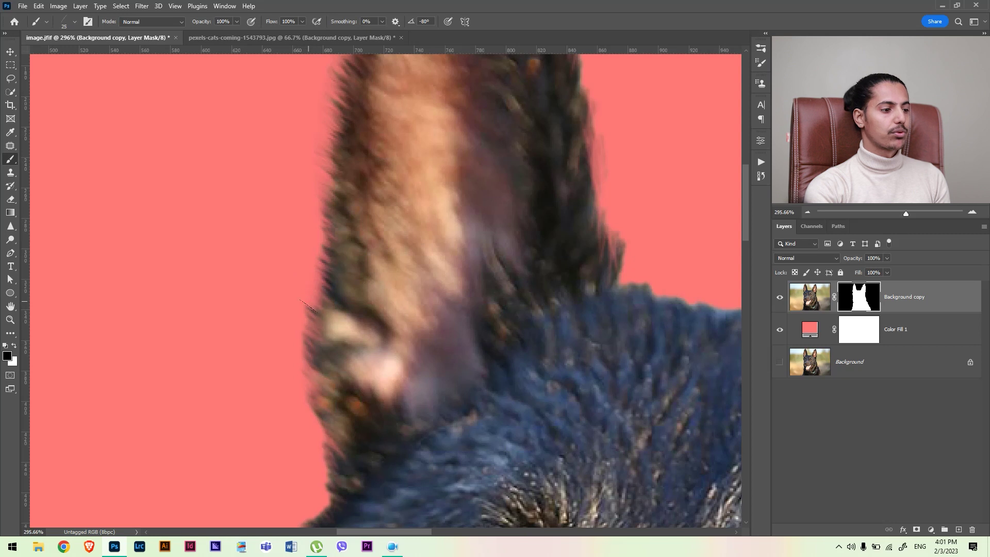
pyautogui.scroll(-3, 307, 268)
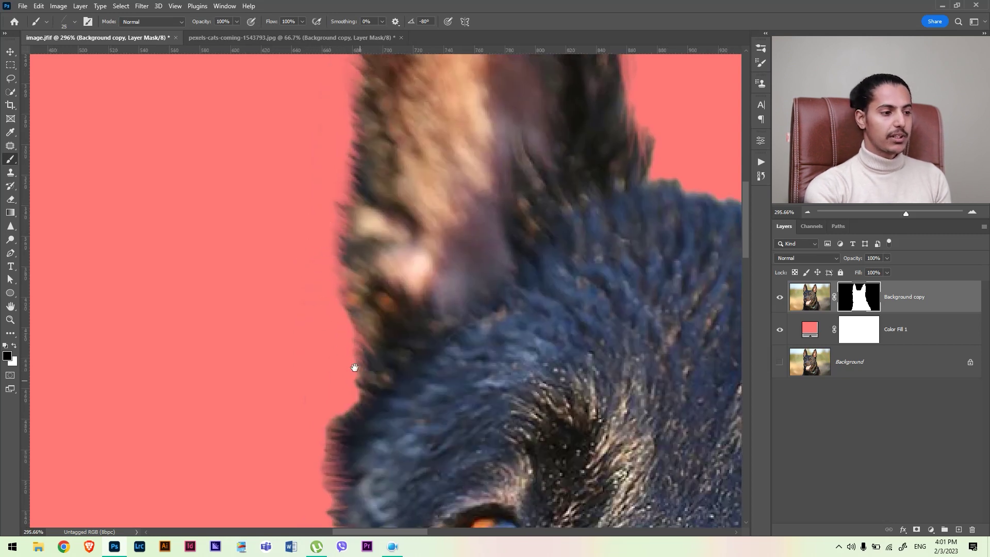
pyautogui.moveTo(354, 367); pyautogui.dragTo(349, 295)
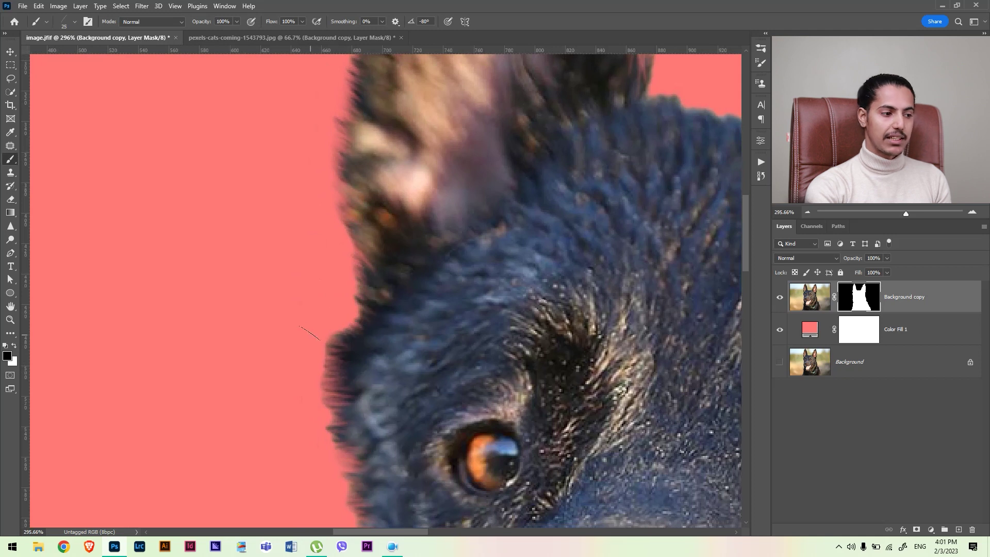
pyautogui.moveTo(345, 321); pyautogui.dragTo(268, 316)
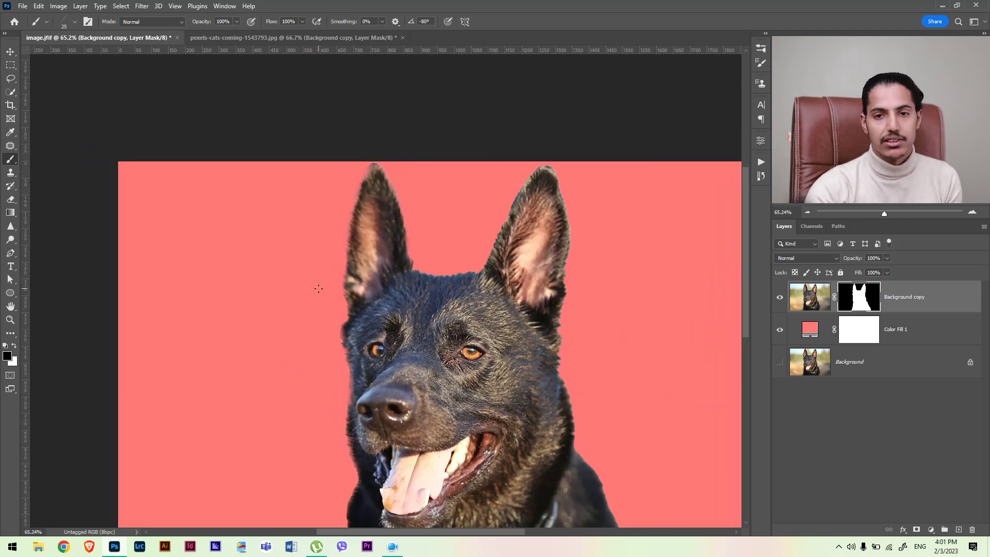